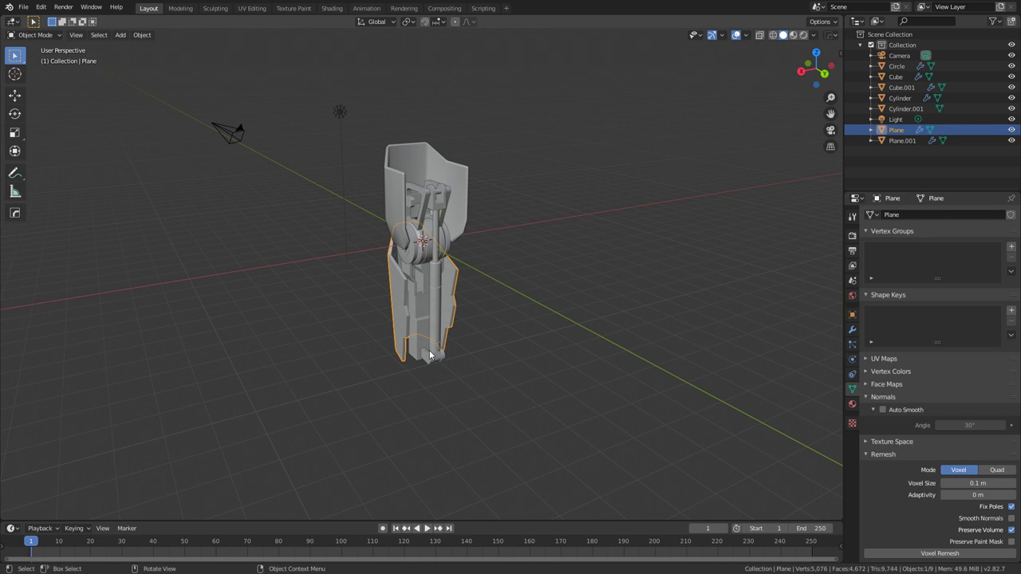
Add a single-bone armature at the origin in the right orthographic view and put it in edit mode with wireframe shading.
key(KP_Decimal)
key(KP_3)
key(shift+a)
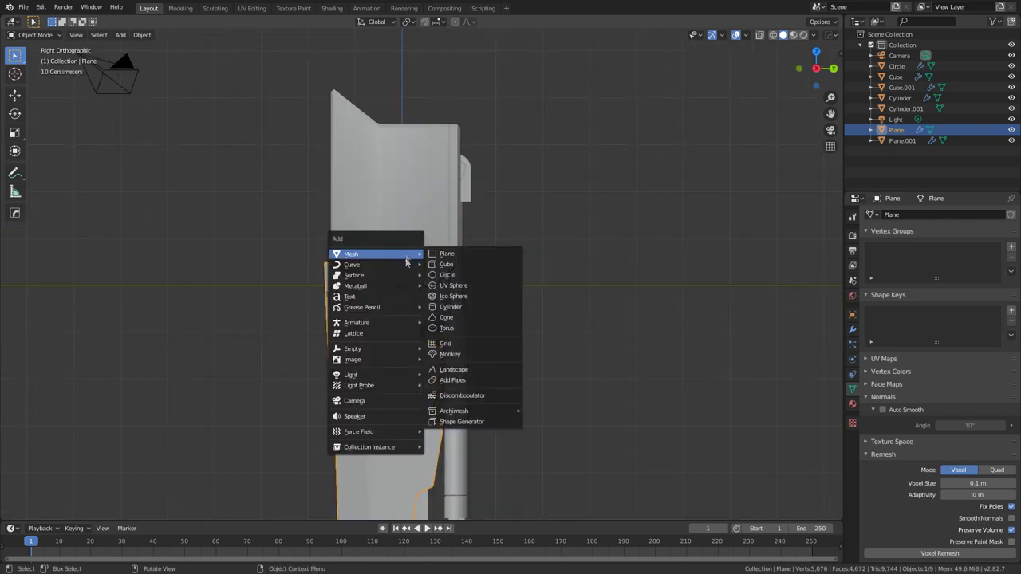
mouse_move(401, 327)
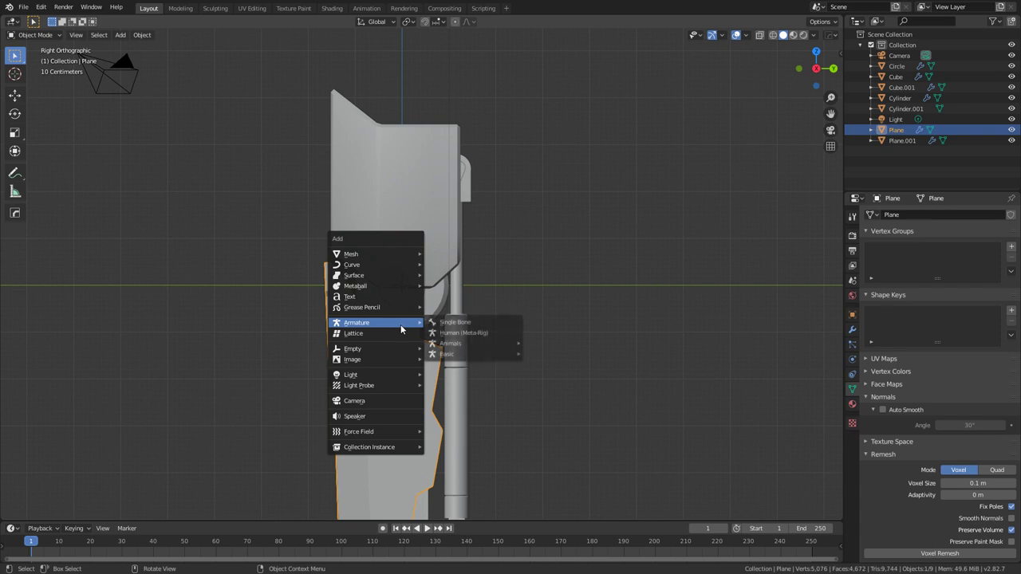
click(452, 323)
scroll(419, 294, down, 3)
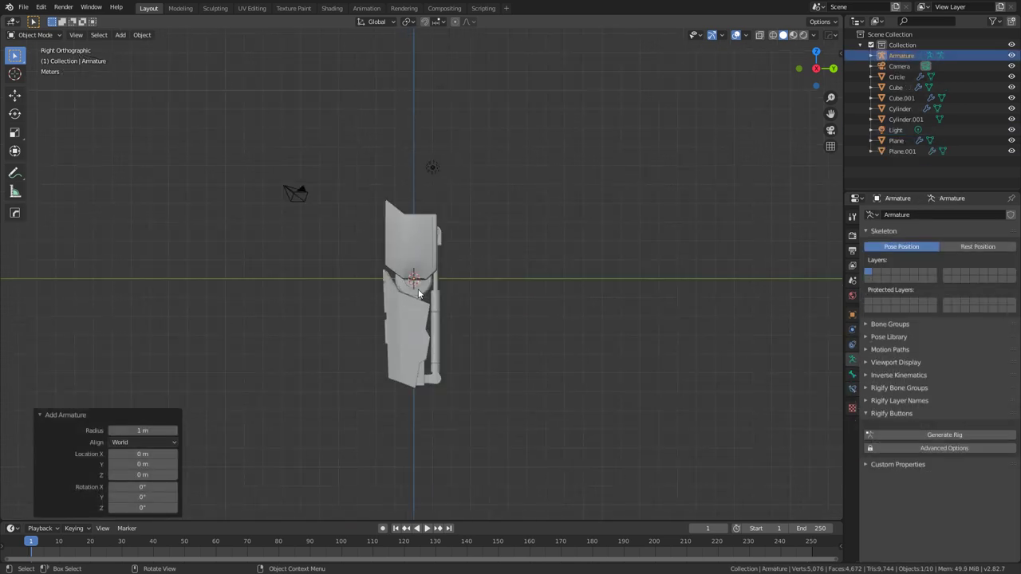
key(Tab)
key(z)
click(406, 297)
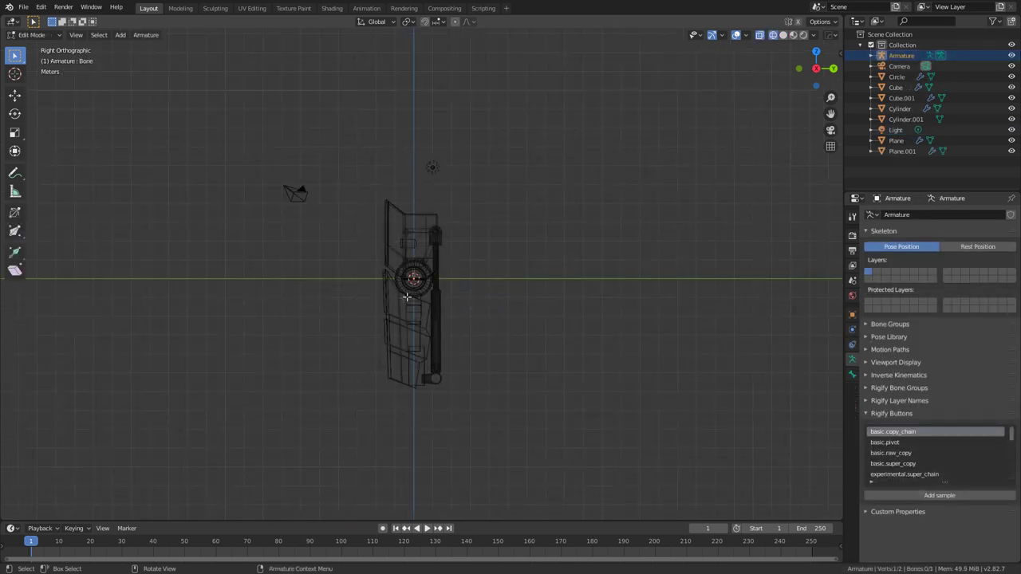
Scale the bone up about 3.73 times and place it above the leg, with its head at about Y 1.37 m, Z 6.07 m.
scroll(407, 296, up, 2)
scroll(407, 296, up, 1)
key(a)
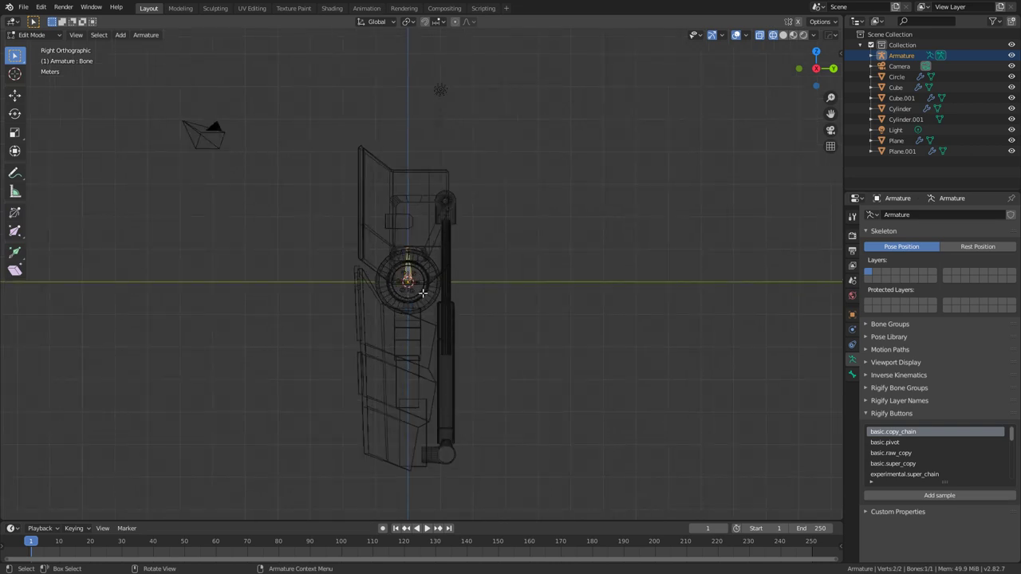
key(g)
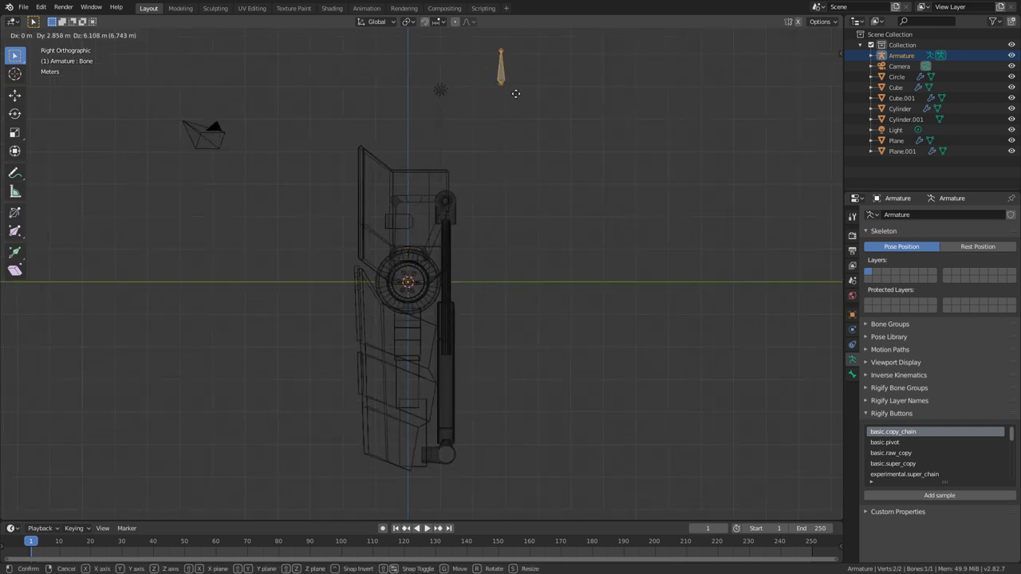
click(499, 71)
key(s)
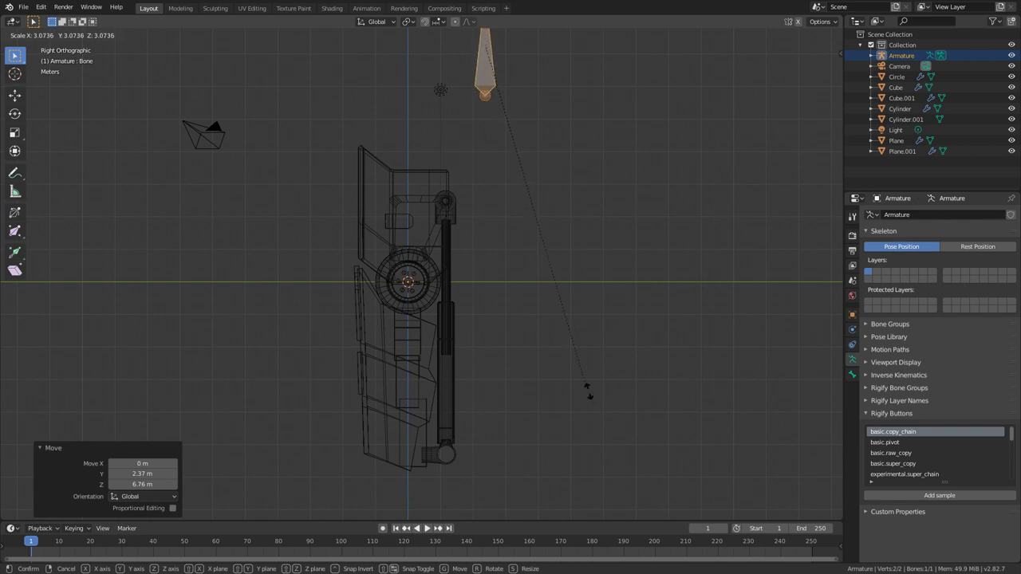
click(608, 428)
key(g)
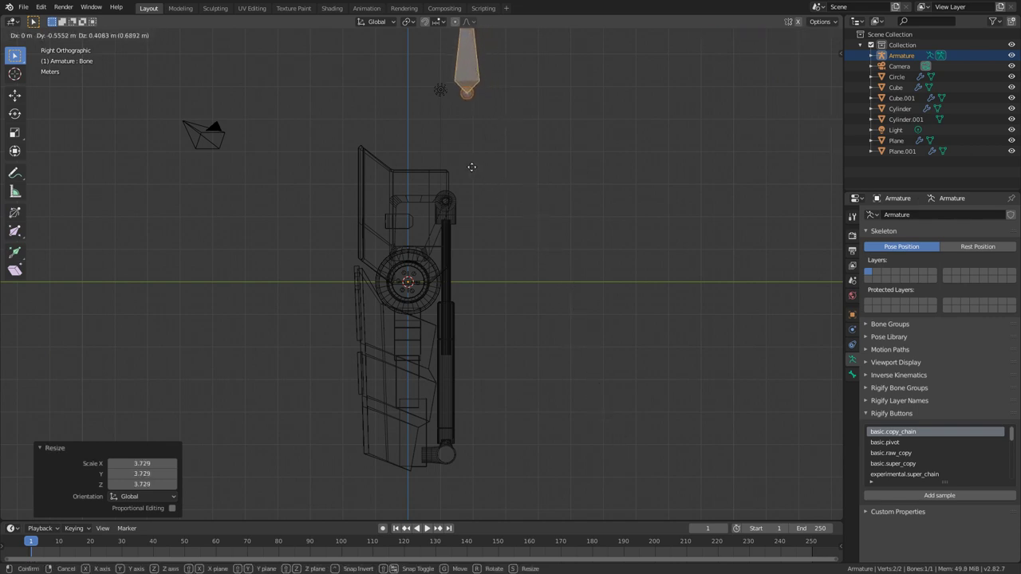
click(456, 160)
Extrude an upper leg bone down from the first bone's lower joint and snap its end to the 3D cursor at the knee.
click(452, 85)
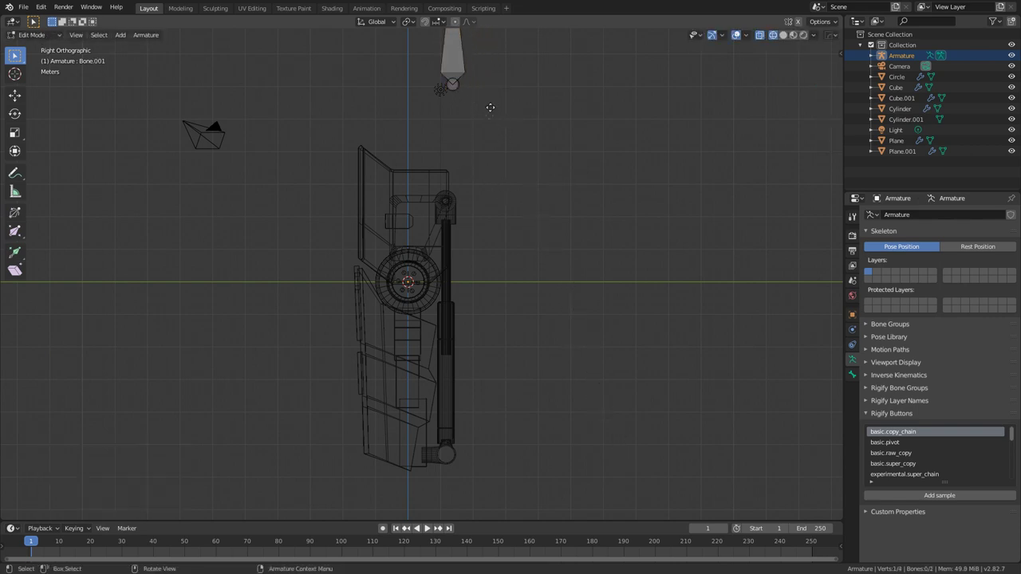
key(e)
click(438, 231)
scroll(438, 231, up, 5)
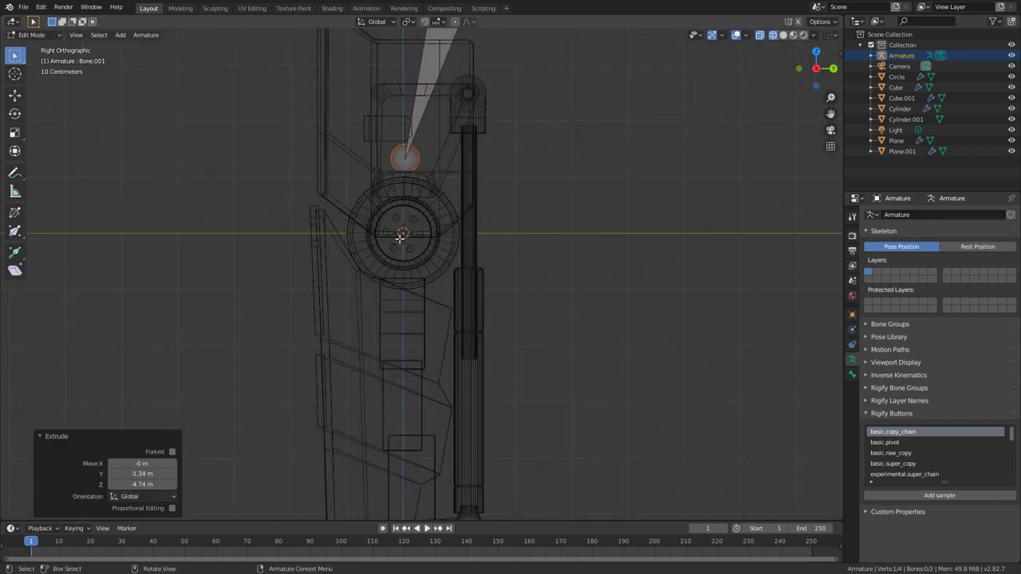
key(shift+s)
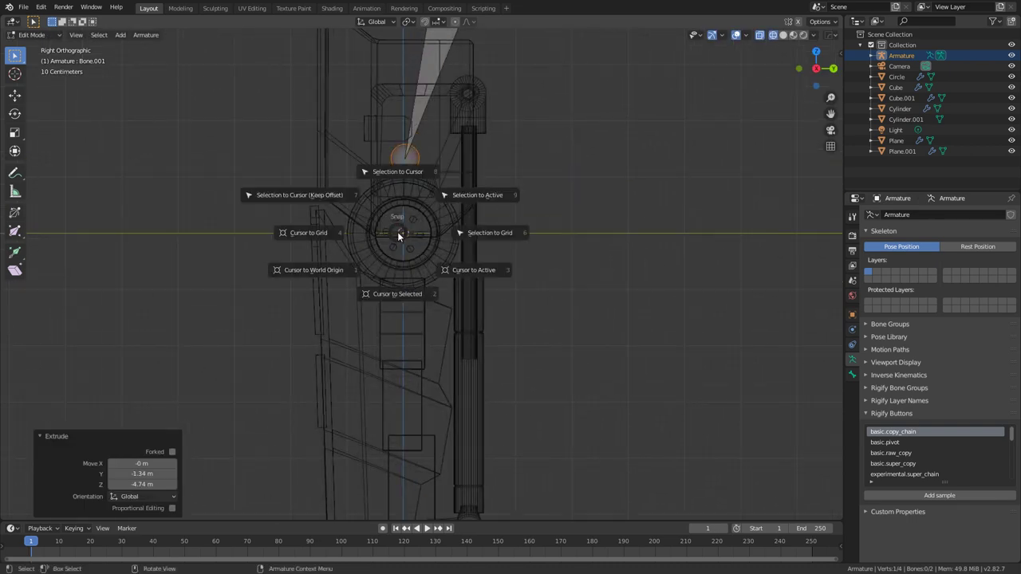
click(395, 174)
Extrude a lower leg bone from the knee joint straight down along Z by about 7.29 m.
shift+middle_drag(467, 311, 453, 183)
key(e)
key(z)
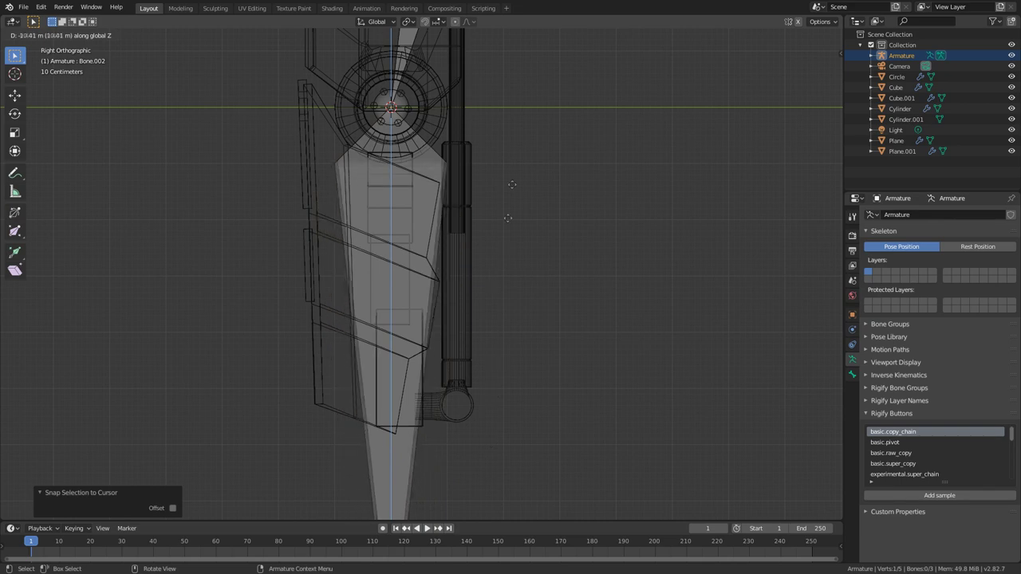
click(520, 104)
scroll(520, 104, down, 3)
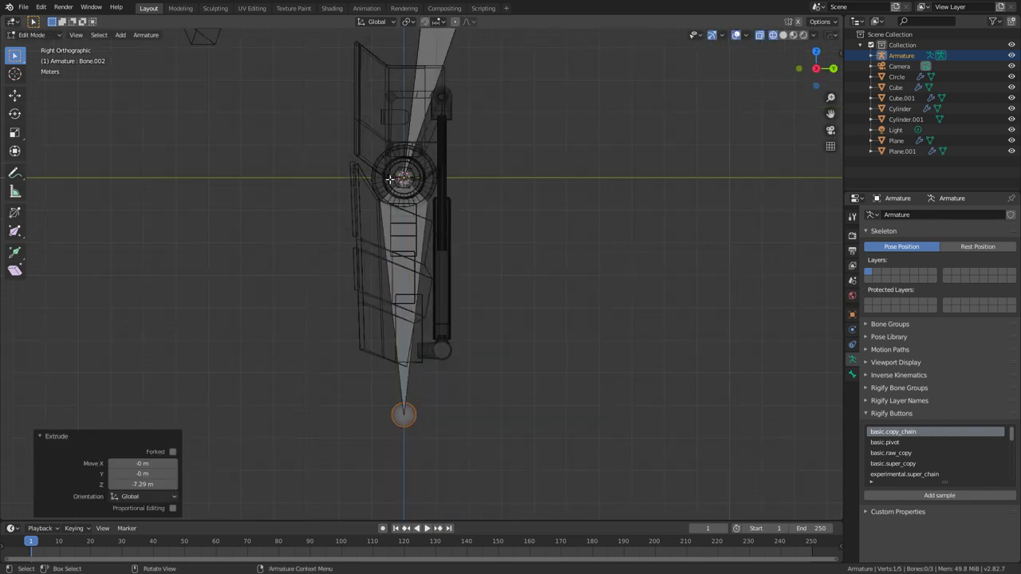
shift+middle_drag(421, 185, 419, 231)
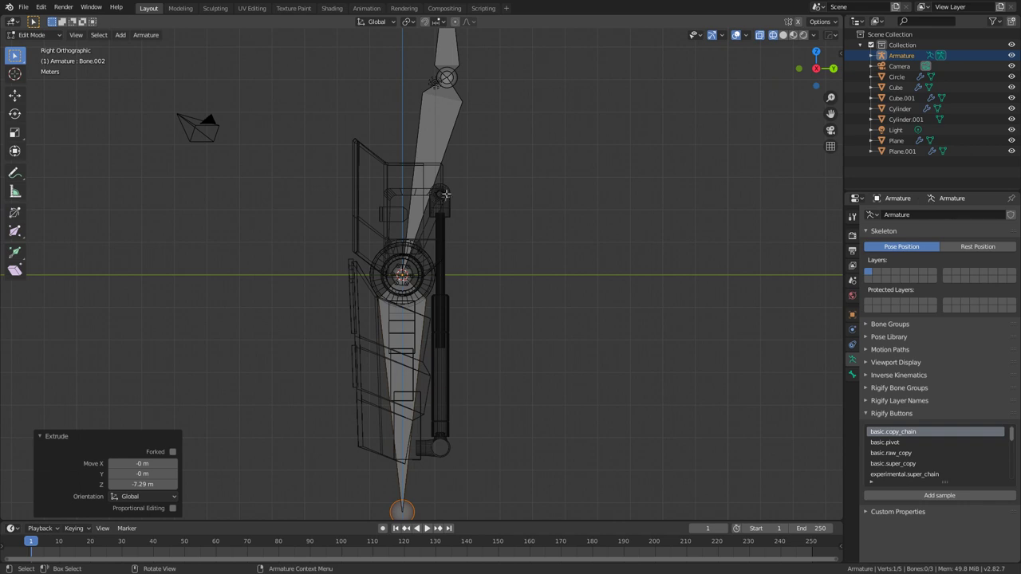
Duplicate the lower leg bone and place the copy beside the piston, offset about 1.63 m in Y and 2.24 m in Z.
click(407, 356)
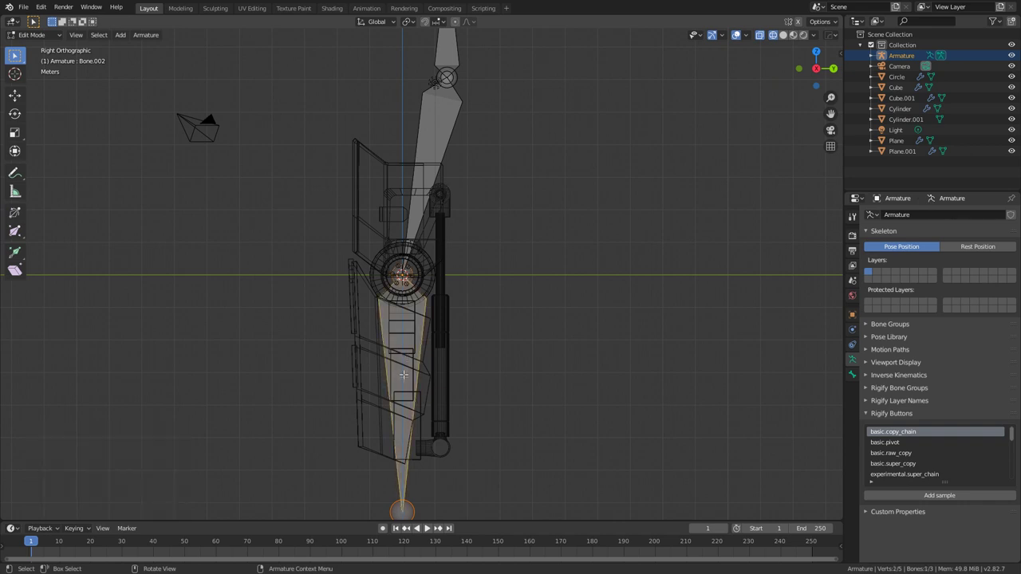
key(shift+d)
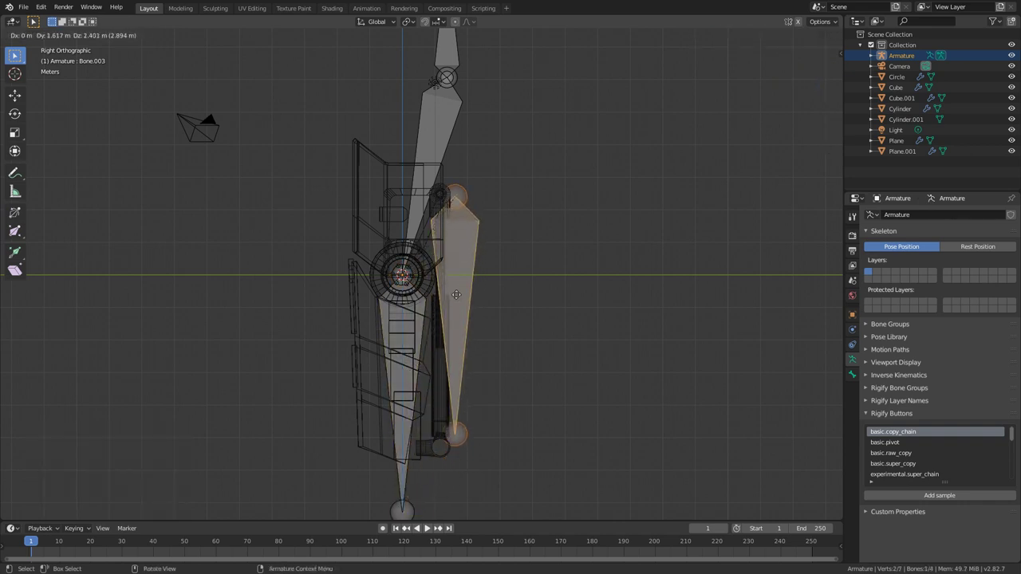
click(454, 193)
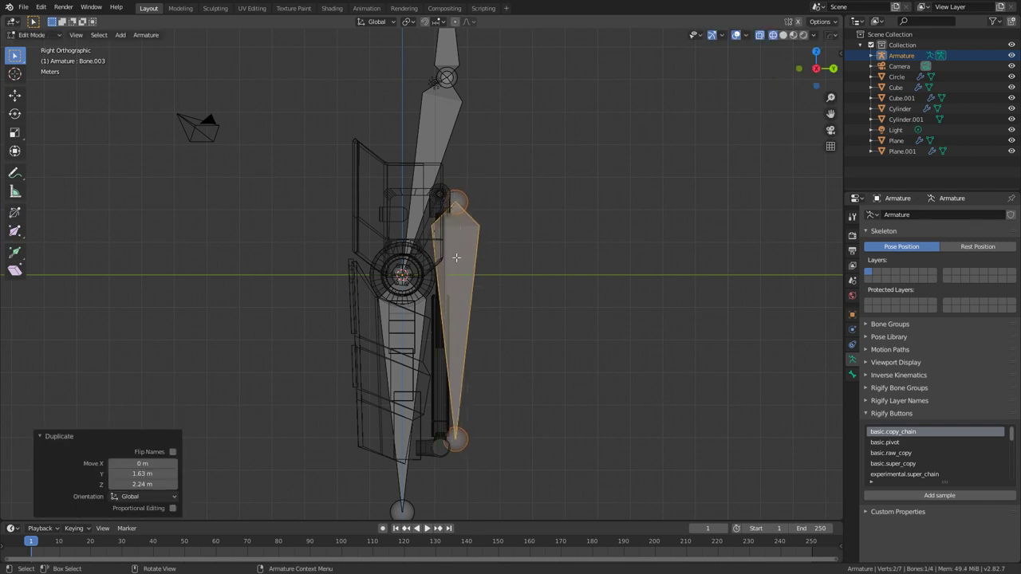
Rename the topmost bone as Hip.
click(428, 148)
click(445, 49)
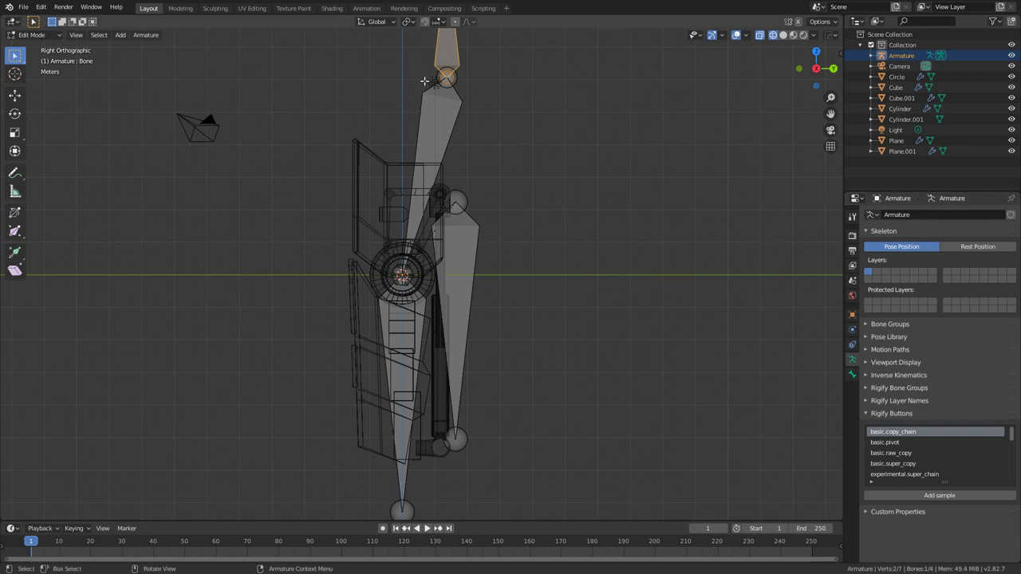
click(852, 374)
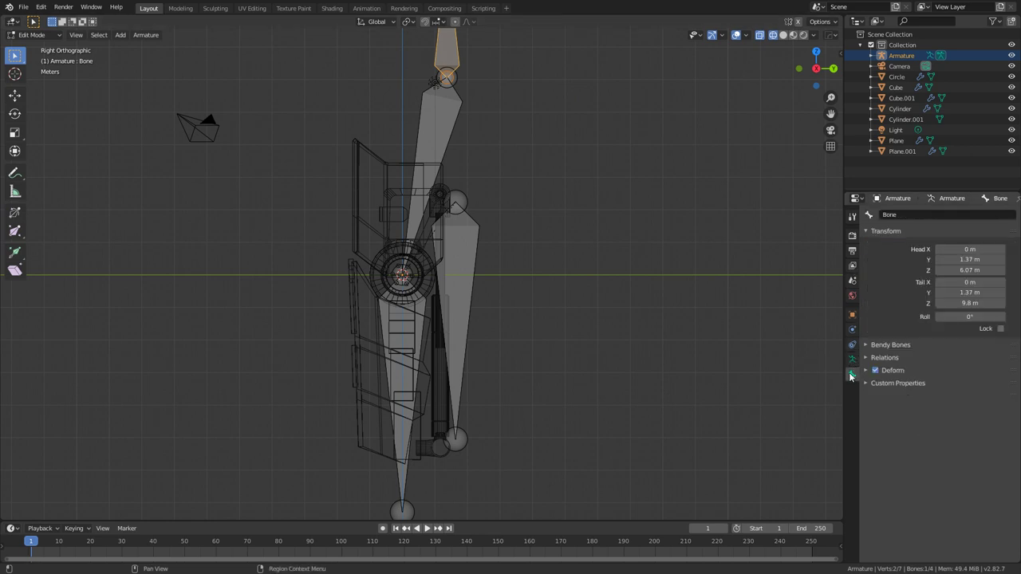
click(889, 215)
text(Hip)
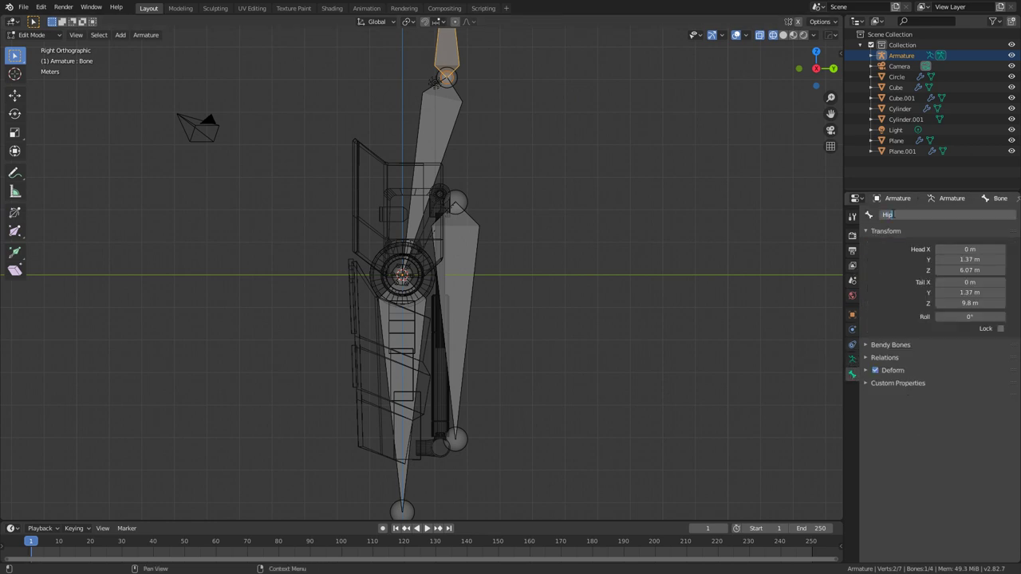
key(Return)
Rename the bone above the knee as UpperLeg and the bone below it as LowerLeg.
click(423, 151)
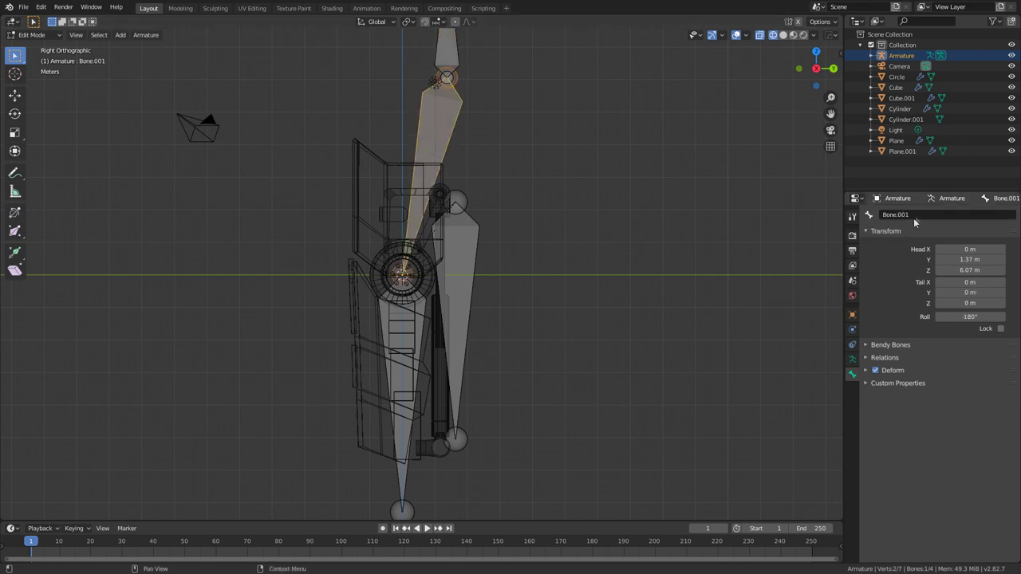
click(913, 217)
text(UpperLe)
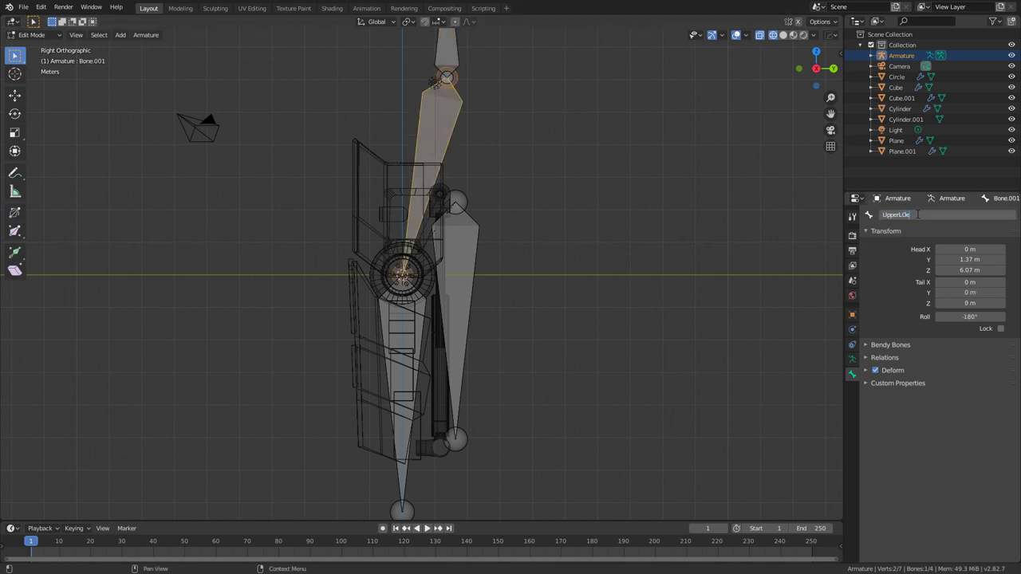
text(e)
click(909, 215)
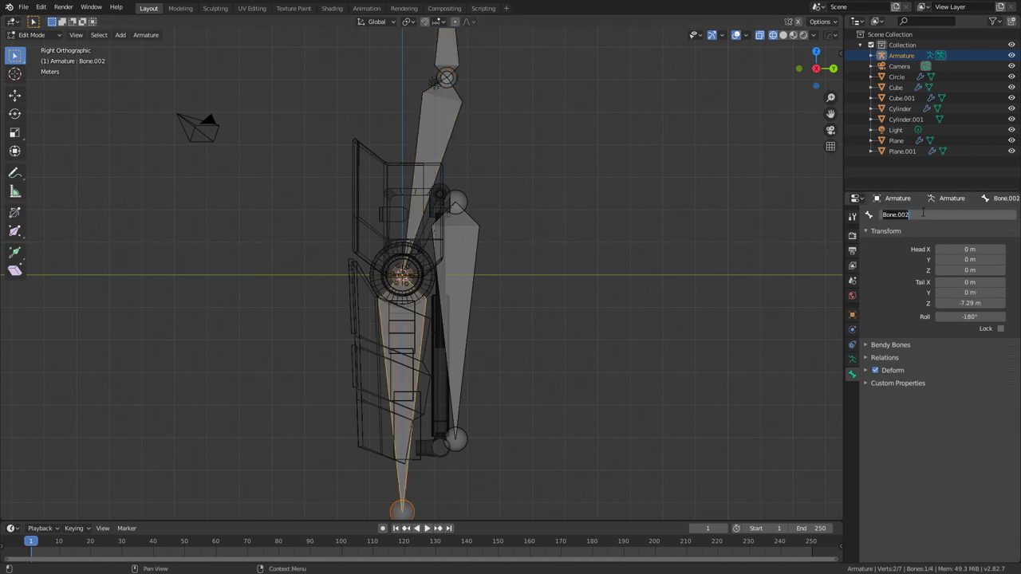
text(Lower)
key(Return)
Rename the duplicated bone beside the piston as UpperLeg_Piston.
click(463, 297)
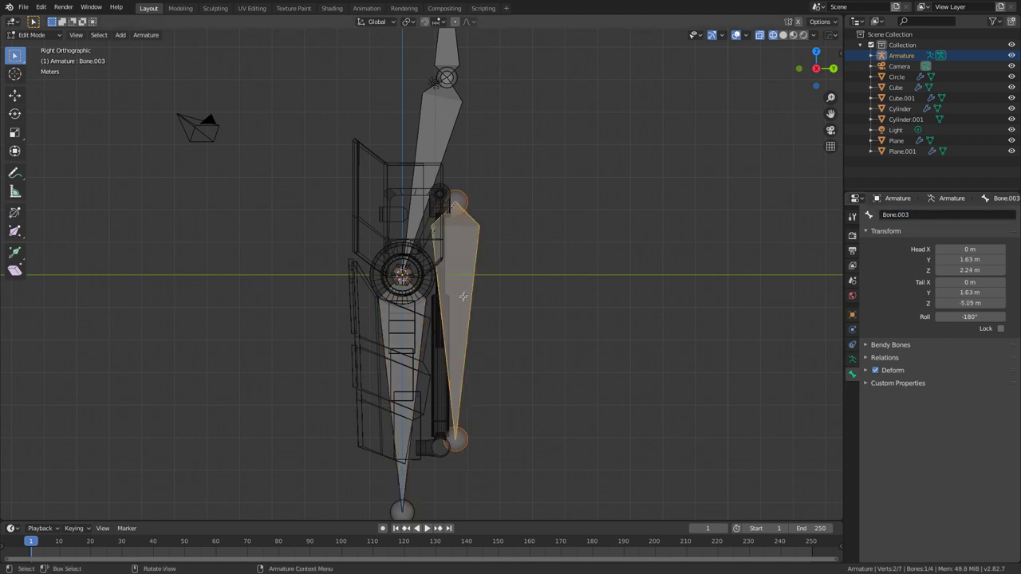
click(914, 216)
text(UpperLeg_Frst)
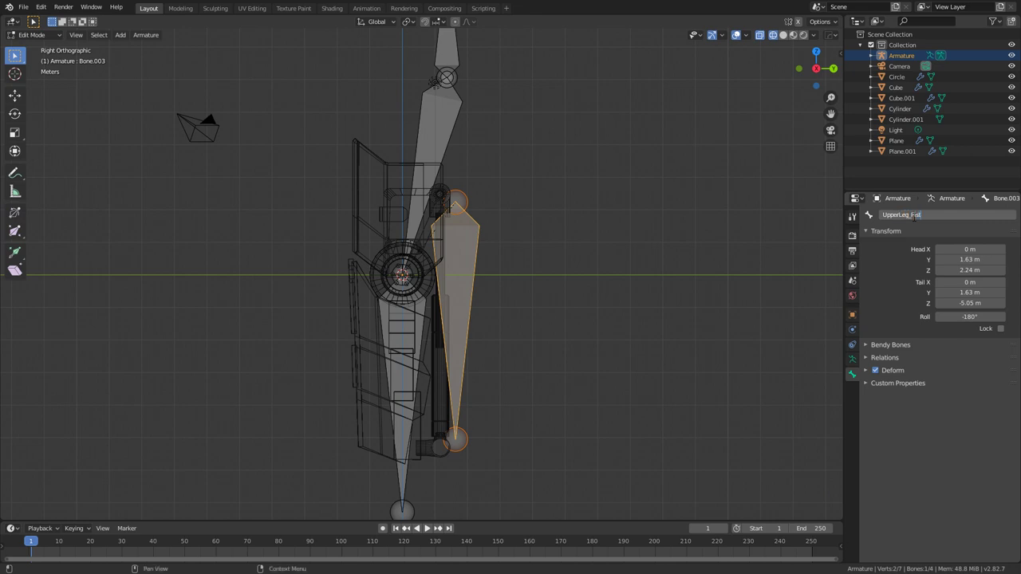
text(on)
key(Return)
Duplicate the UpperLeg_Piston bone about 6.89 m downward and rotate the copy 180°.
shift+middle_drag(491, 402, 502, 286)
scroll(502, 286, up, 2)
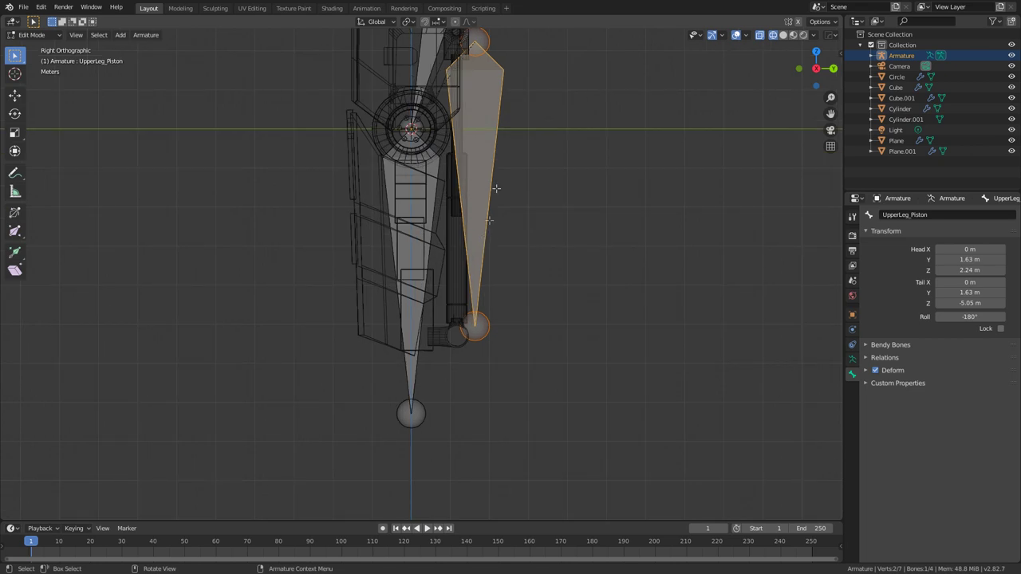
key(shift+d)
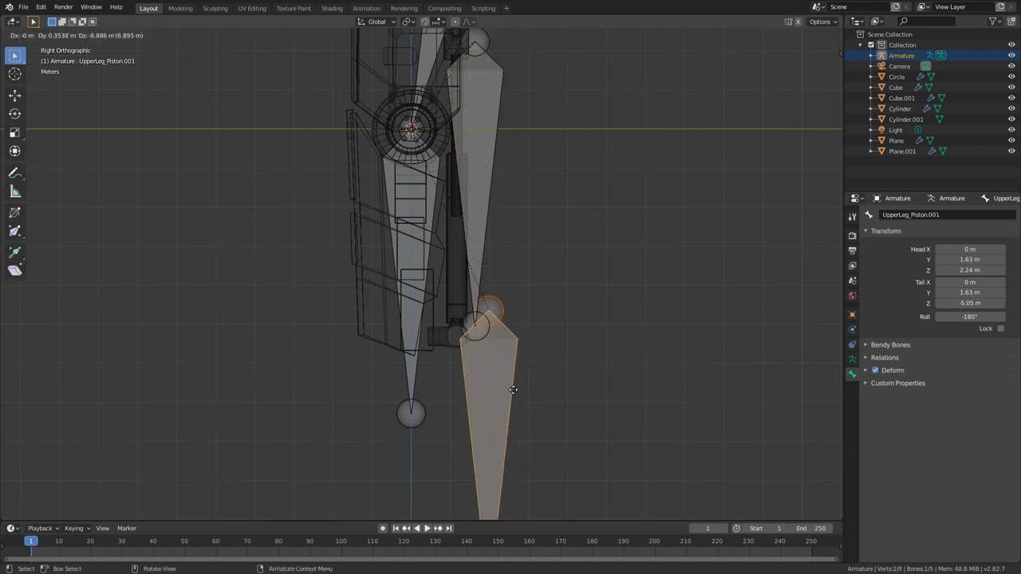
click(513, 390)
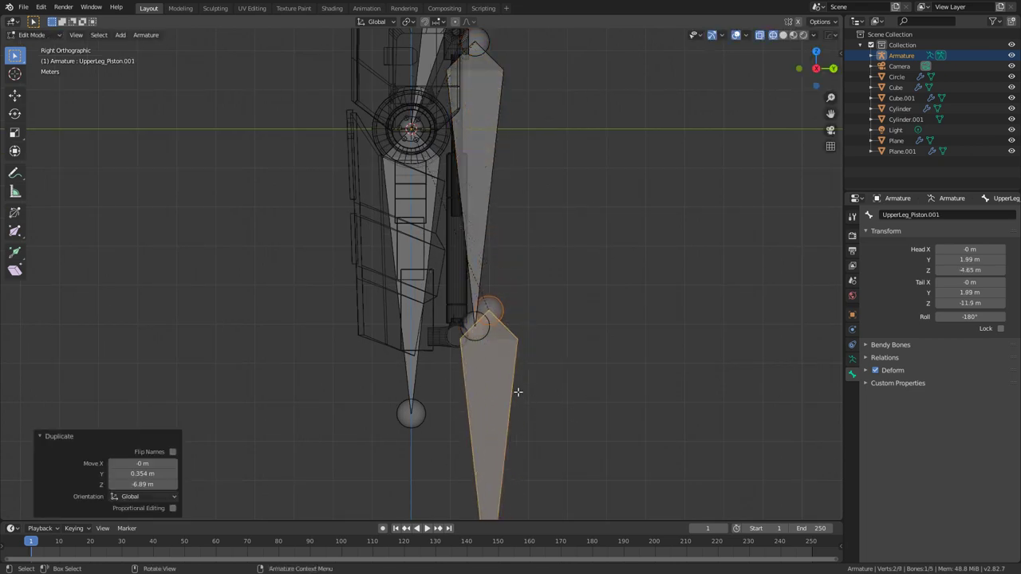
text(r180)
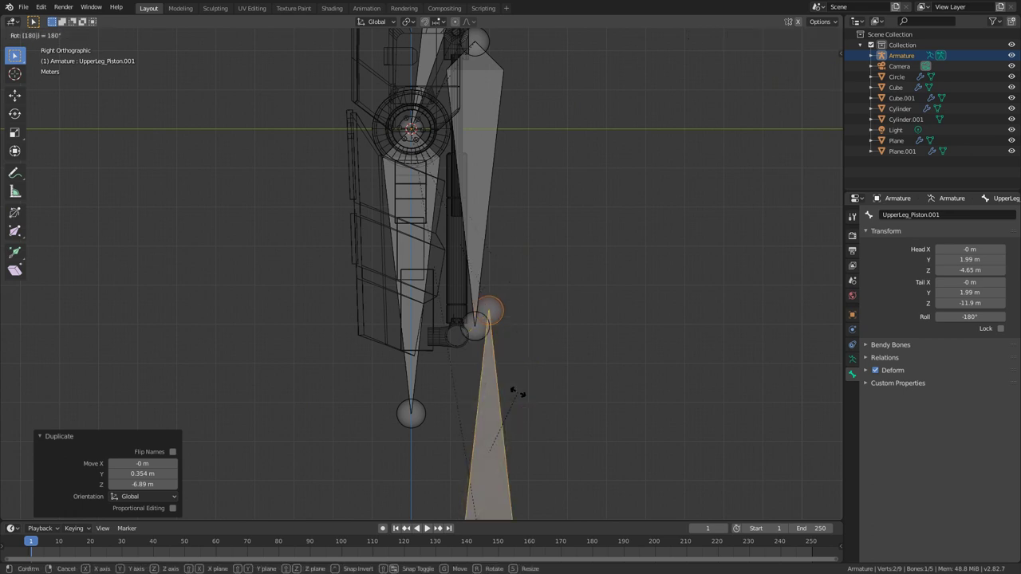
key(Return)
Scale the flipped copy down and place it on the piston's lower pivot, with its head at about Y 1.14 m, Z -5.4 m.
key(g)
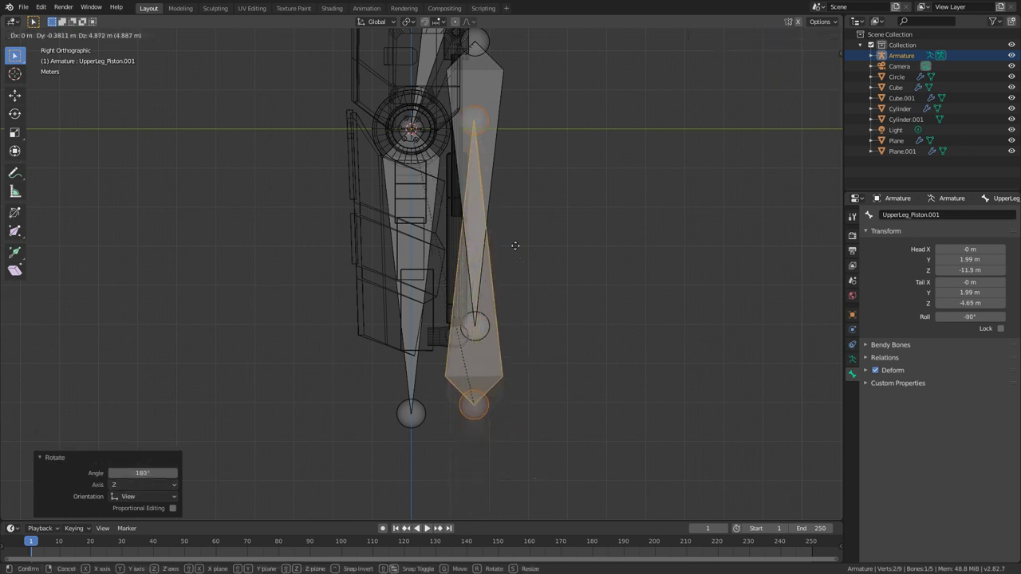
click(506, 205)
key(s)
click(483, 222)
key(g)
click(486, 392)
Scale down the UpperLeg_Piston bone and place it on the piston's upper pivot, with its head at about Y 1.1 m, Z 2.46 m.
click(475, 216)
key(g)
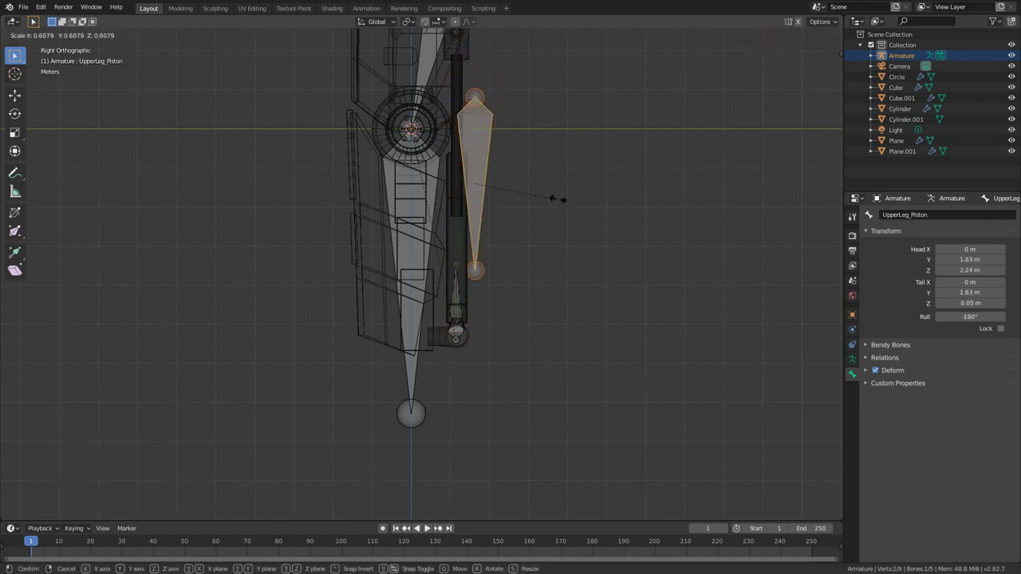
click(533, 205)
key(g)
click(518, 133)
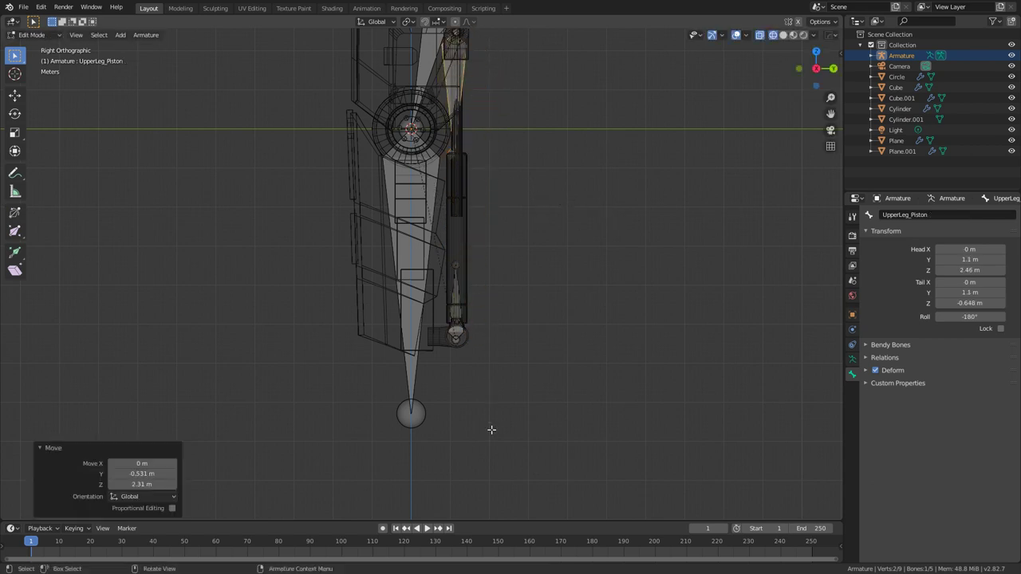
Rename the bone at the piston's lower pivot as LowerLeg_Piston.
scroll(491, 430, up, 3)
click(472, 271)
click(938, 216)
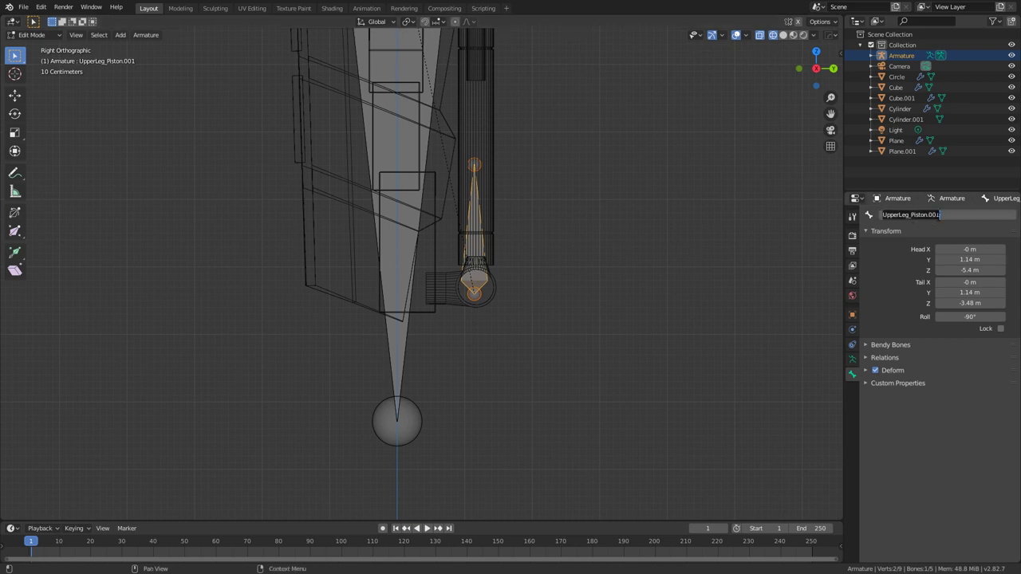
text(LowerLeg_Pis)
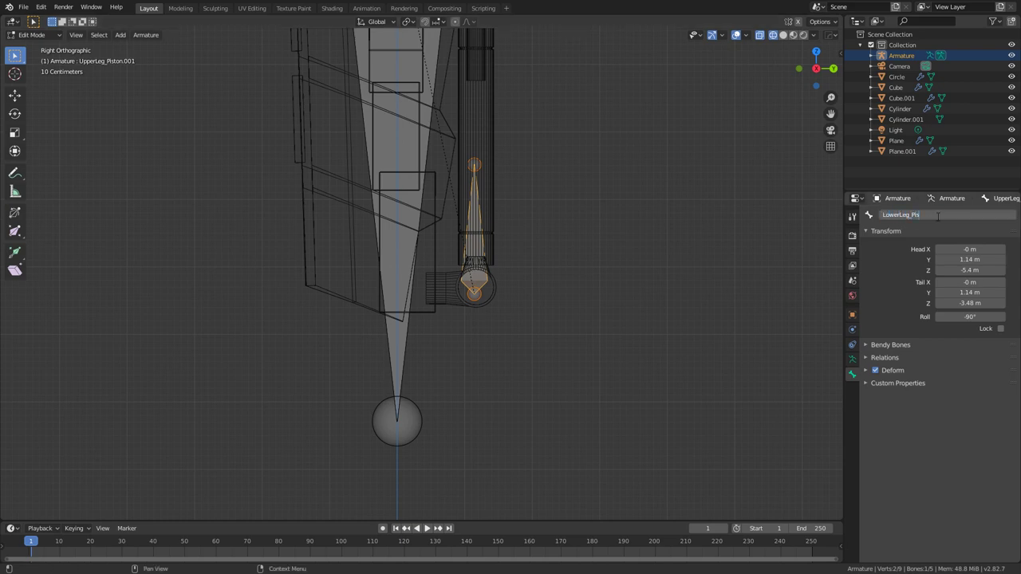
text(ton)
key(Return)
shift+middle_drag(680, 242, 670, 370)
shift+middle_drag(480, 334, 474, 379)
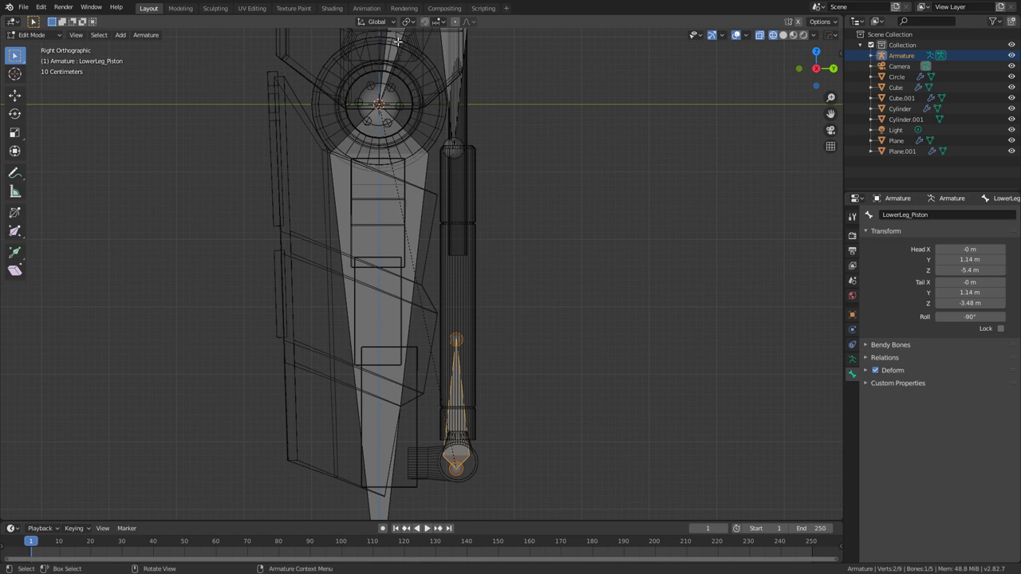
Clear the LowerLeg_Piston bone's current parent and assign LowerLeg as its parent.
scroll(422, 194, down, 4)
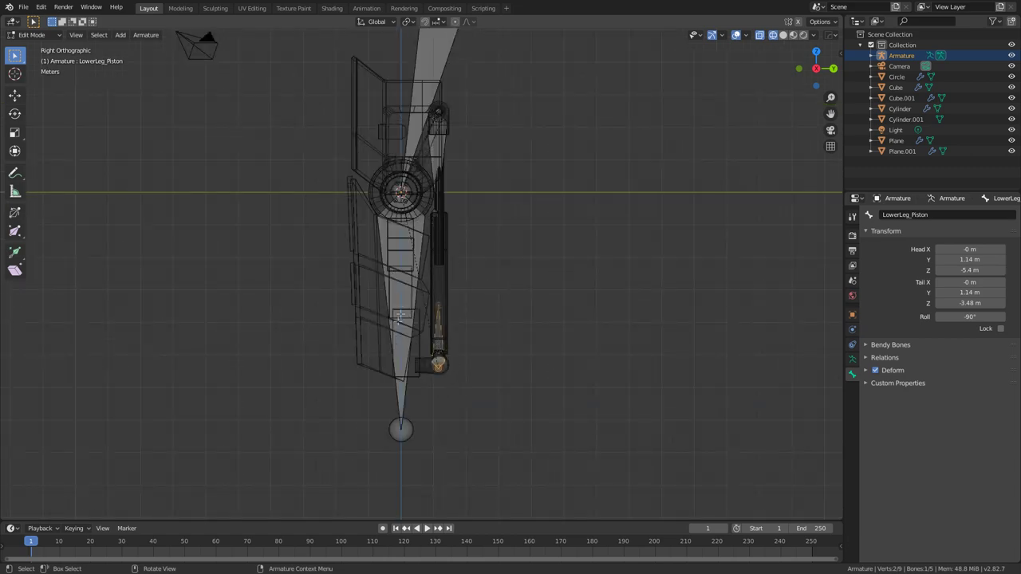
click(864, 358)
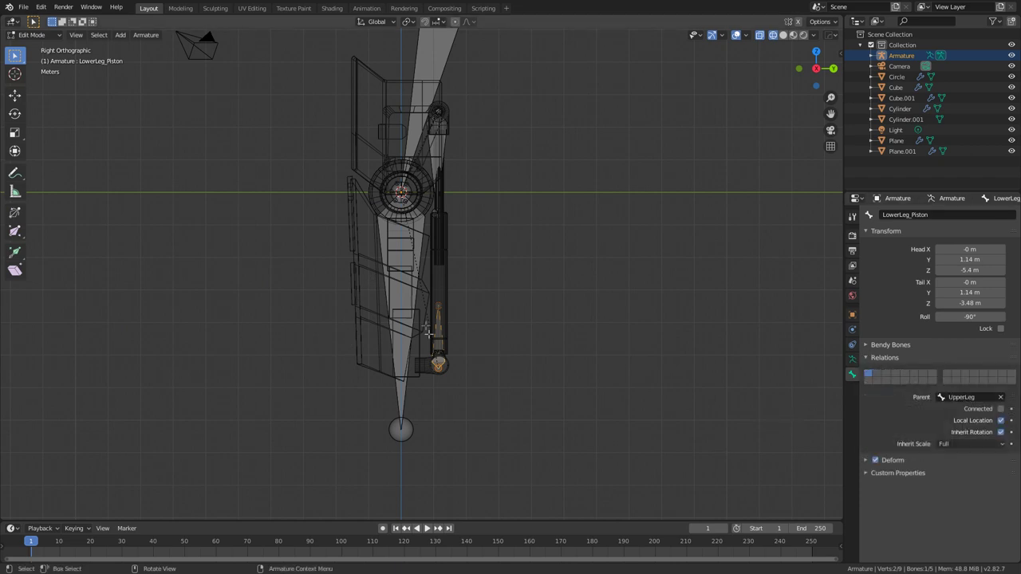
click(1000, 397)
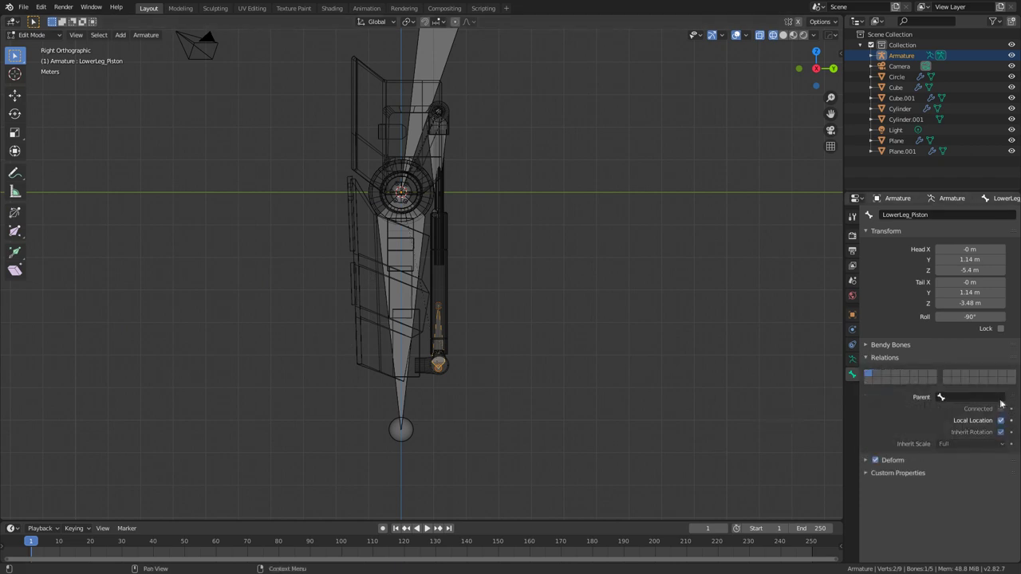
click(979, 398)
click(925, 423)
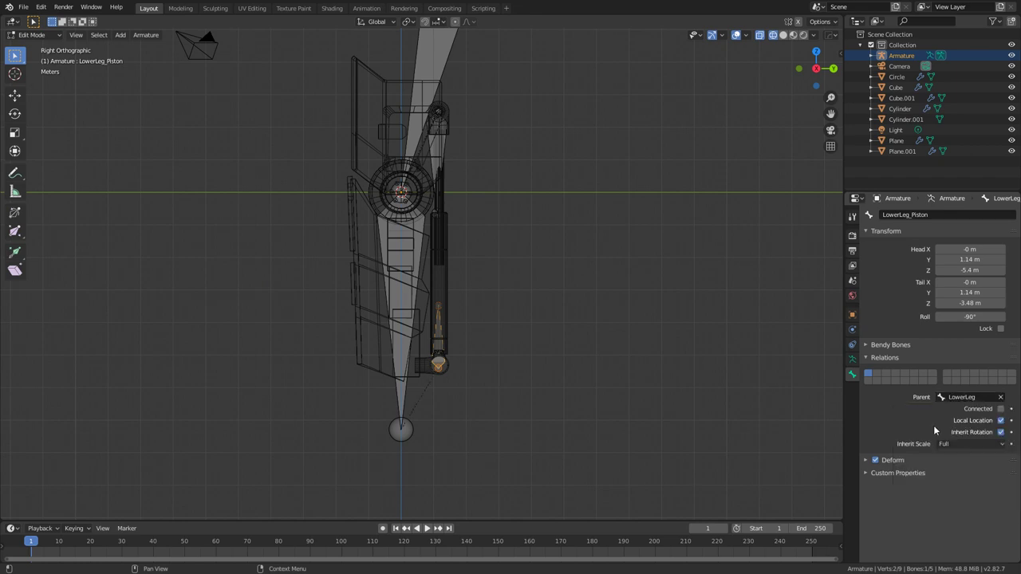
Test-rotate the UpperLeg and LowerLeg bones in Pose Mode, cancel each rotation and return to Edit Mode.
click(32, 34)
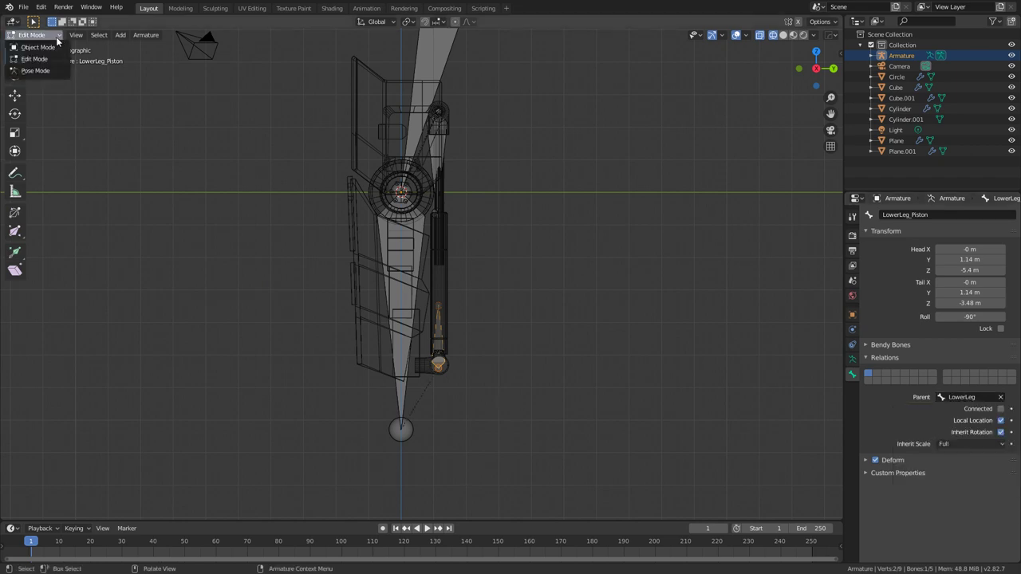
click(32, 69)
scroll(590, 242, down, 3)
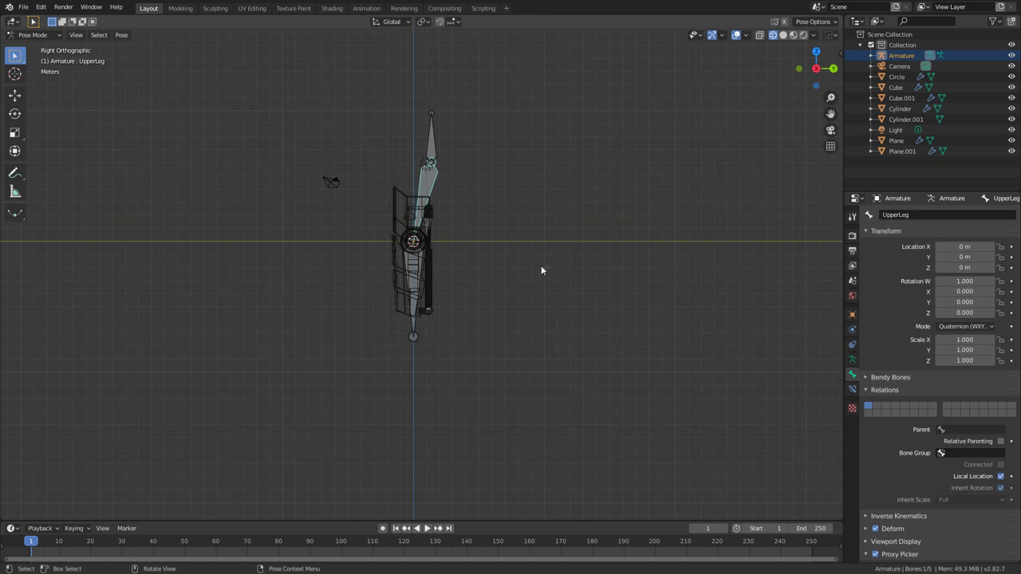
key(r)
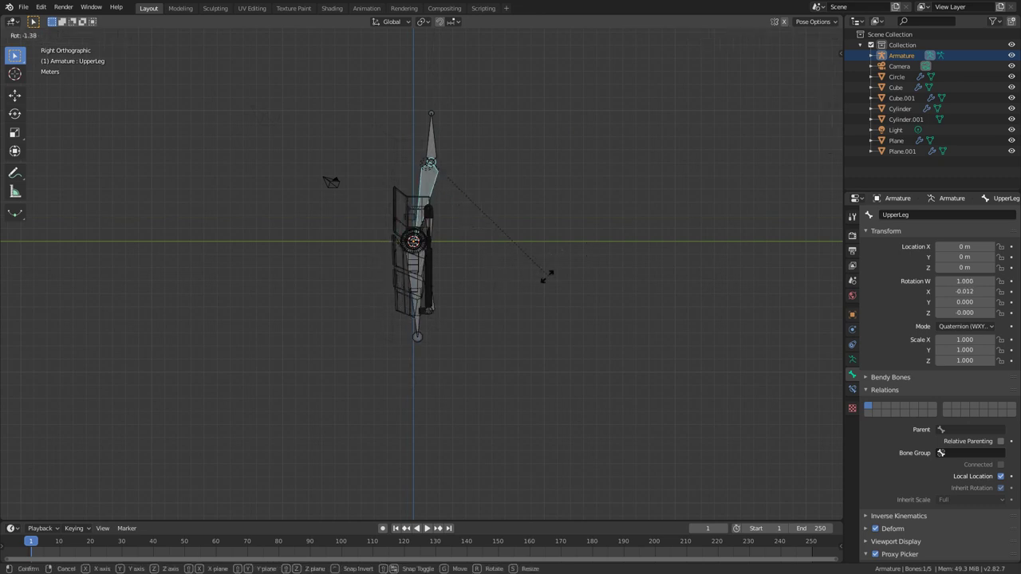
right_click(456, 285)
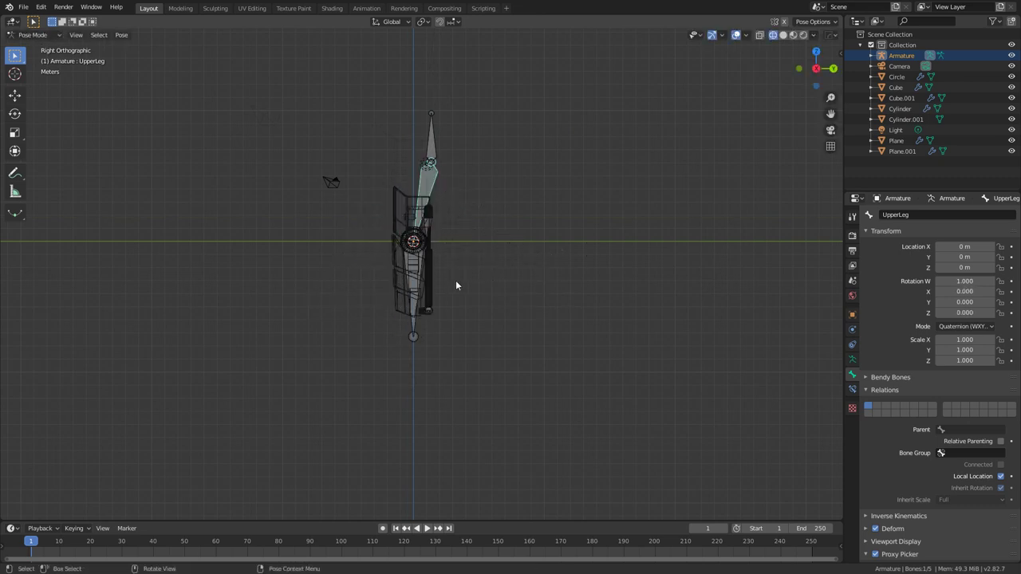
click(413, 283)
key(r)
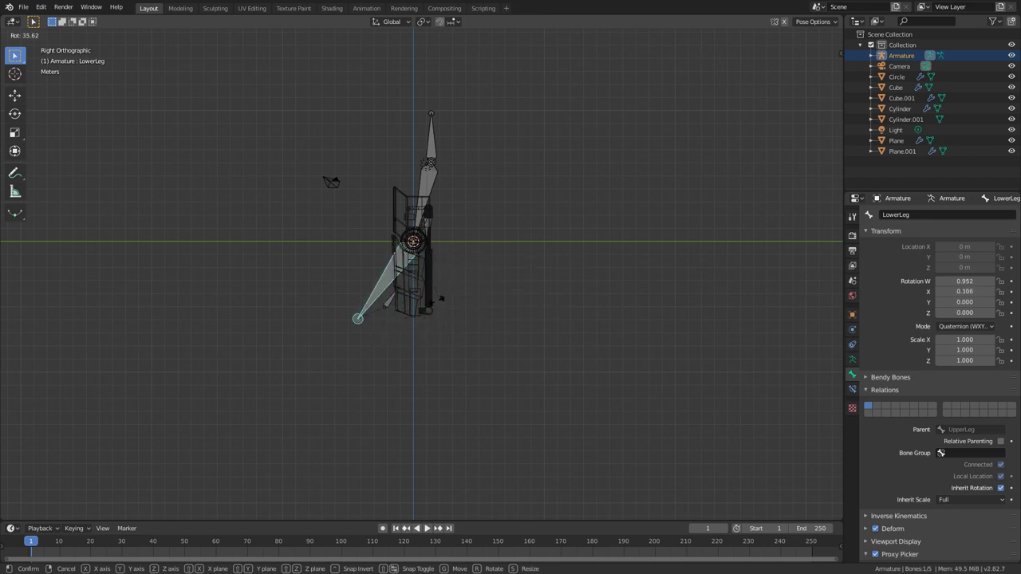
right_click(497, 297)
scroll(488, 324, up, 6)
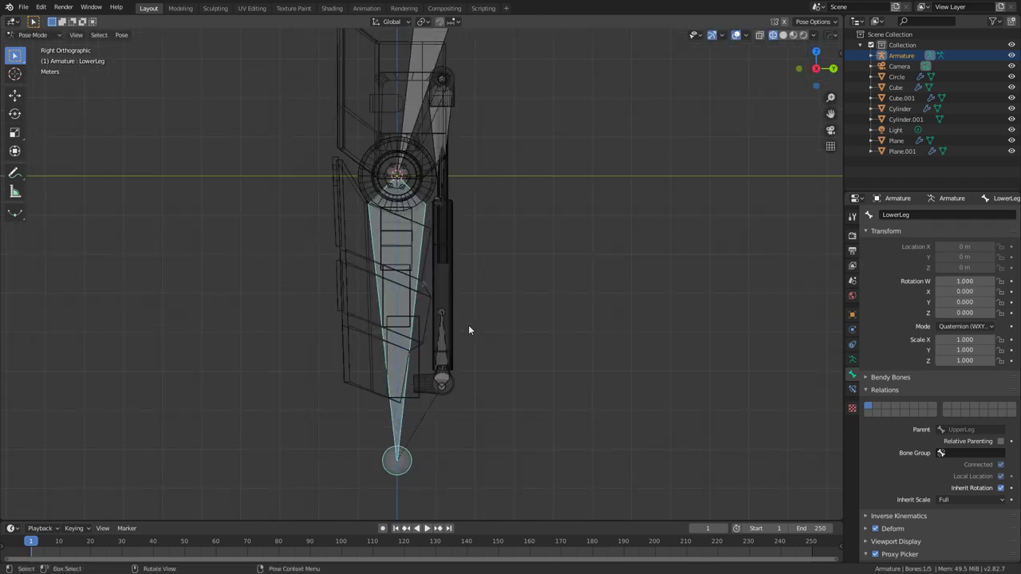
click(32, 34)
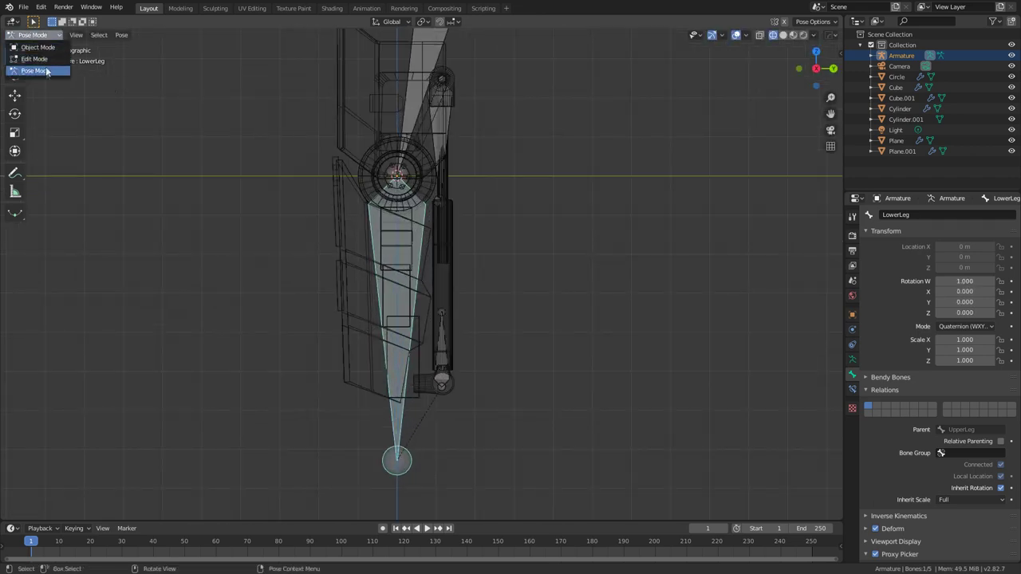
click(34, 59)
In the Cylinder.001 piston mesh, select the whole upper pivot pin and snap the 3D cursor to it.
scroll(461, 287, up, 5)
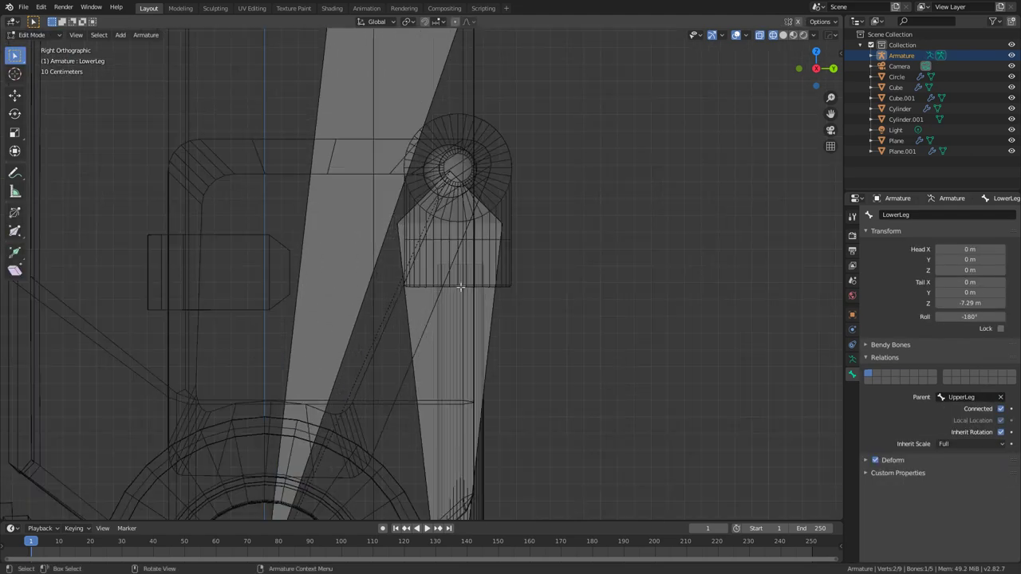
scroll(460, 288, up, 1)
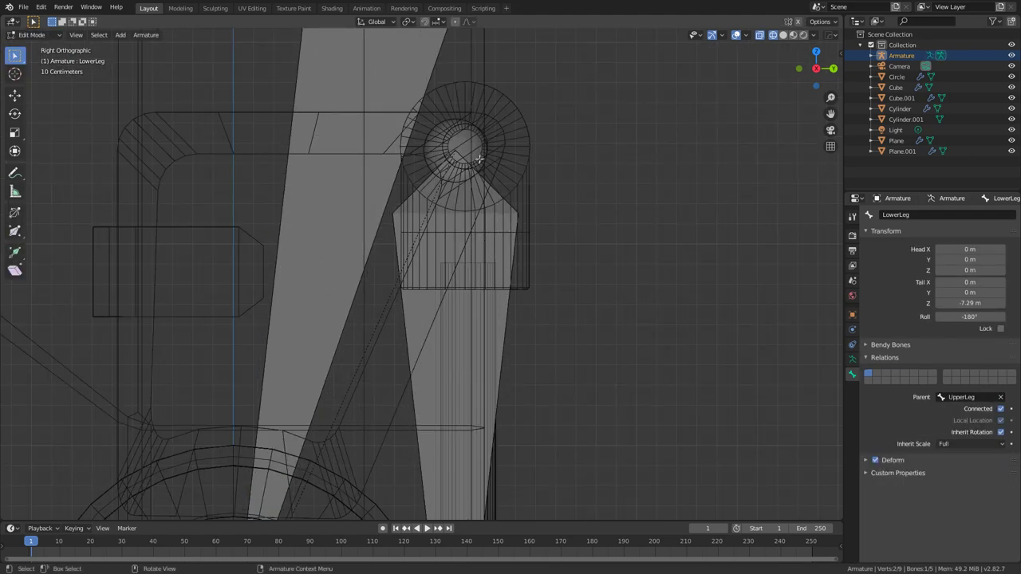
key(Tab)
click(531, 152)
click(532, 154)
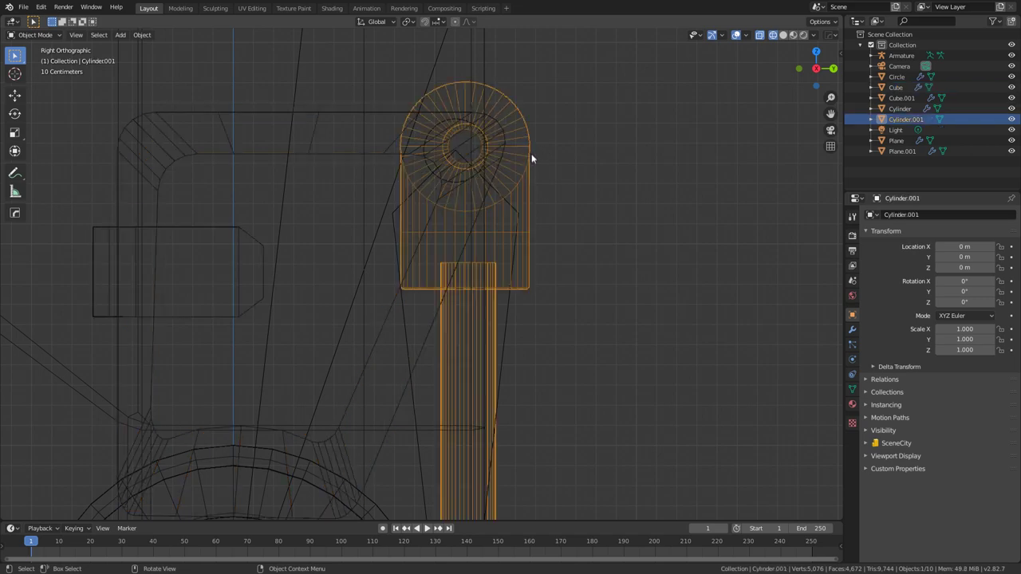
key(Tab)
click(466, 146)
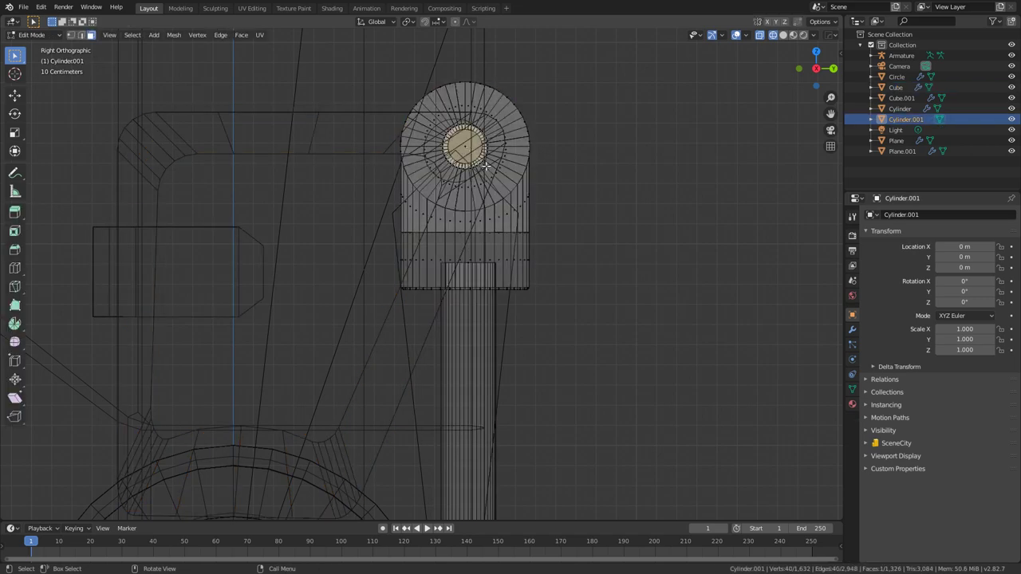
key(KP_1)
scroll(478, 165, up, 2)
shift+middle_drag(377, 150, 489, 241)
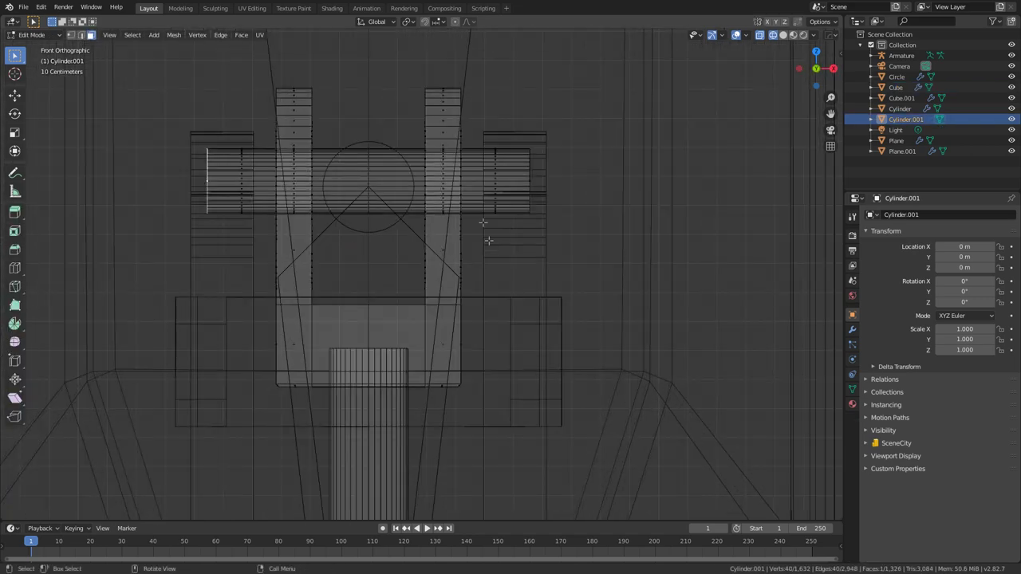
key(ctrl+l)
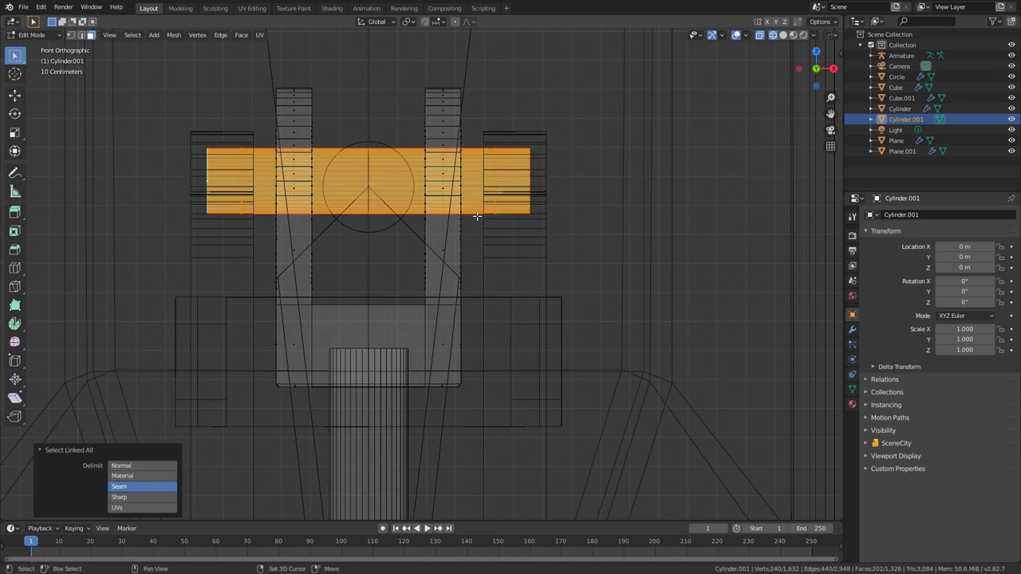
key(shift+s)
click(479, 277)
scroll(401, 359, down, 2)
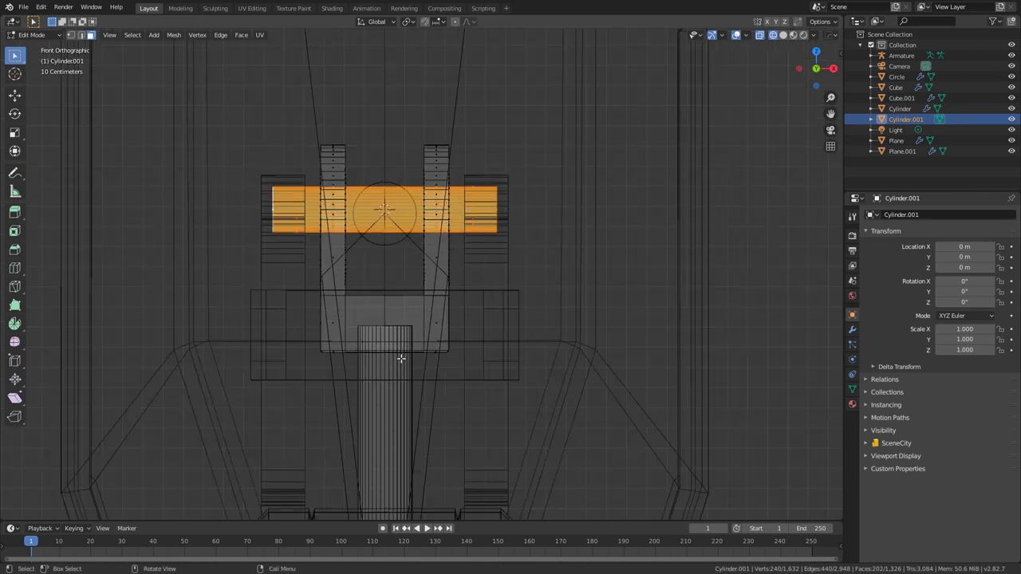
Snap the head of the armature's UpperLeg_Piston bone to the 3D cursor at the upper pivot.
key(Tab)
click(389, 248)
key(Tab)
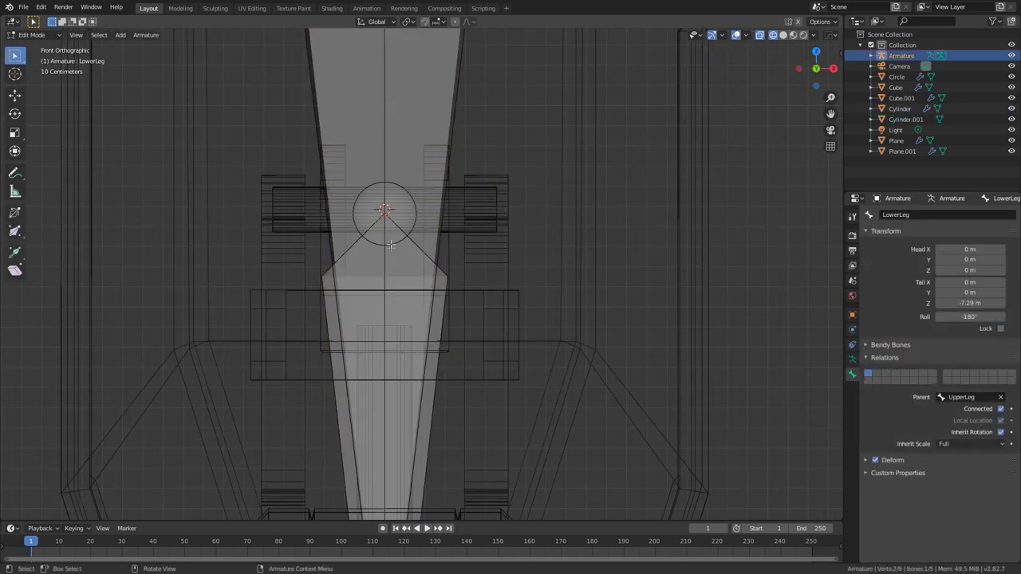
click(394, 241)
key(KP_3)
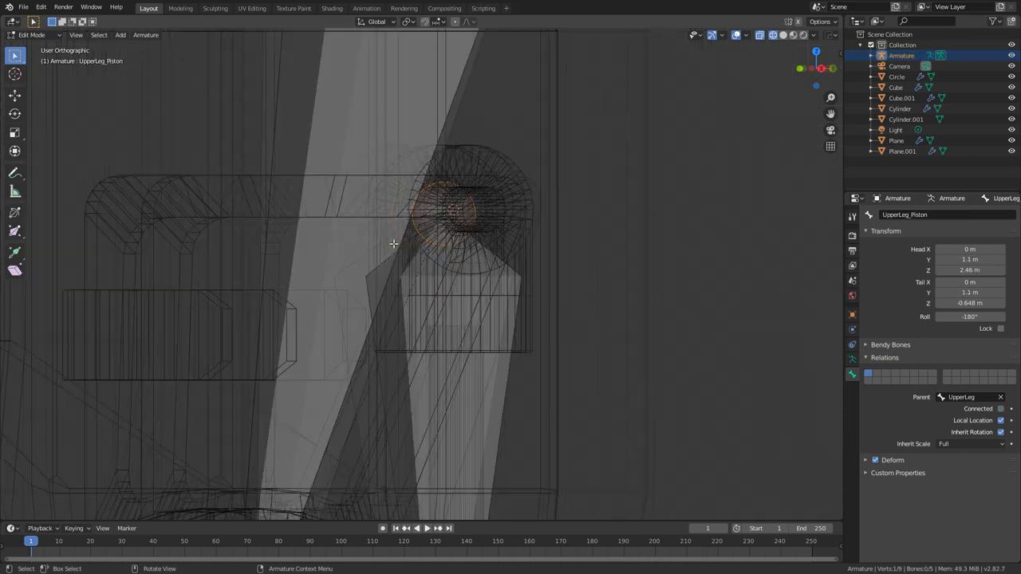
key(shift+s)
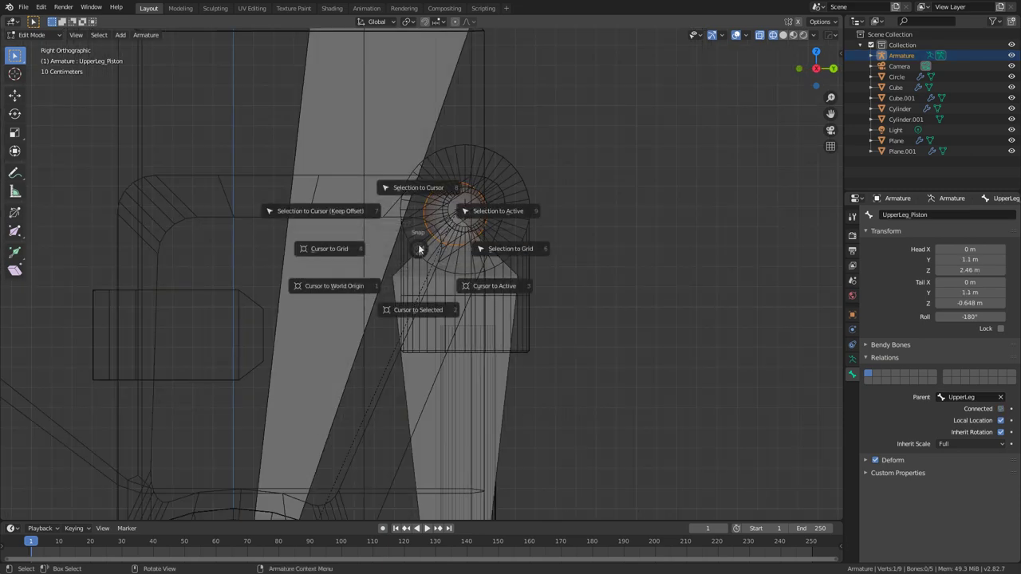
click(417, 193)
In Cylinder.001's mesh, hide the two linked bracket pieces on either side of the piston's lower pivot.
shift+middle_drag(502, 337, 444, 348)
key(Tab)
click(454, 360)
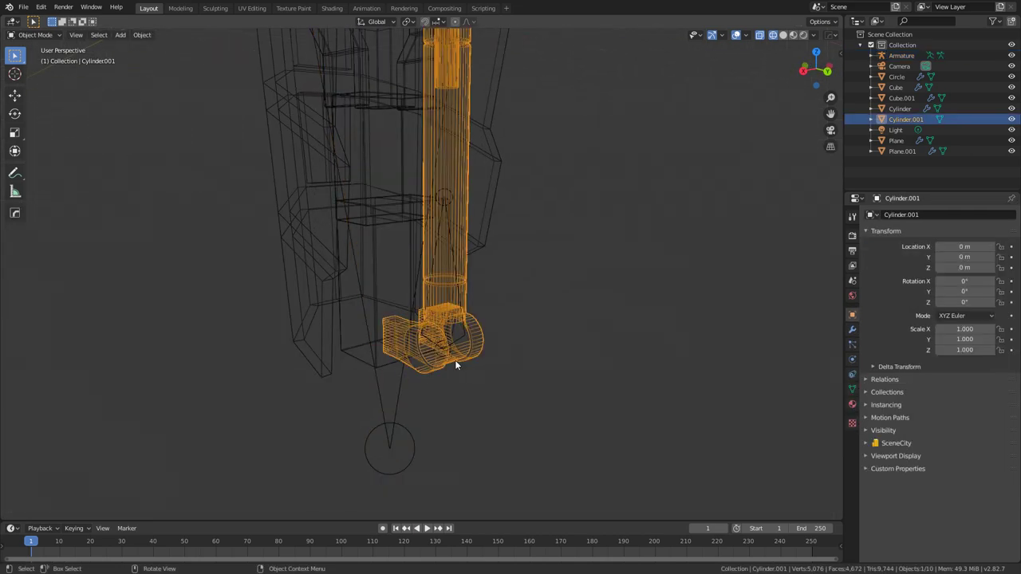
key(KP_3)
key(Tab)
middle_drag(454, 359, 379, 318)
click(381, 313)
key(ctrl+l)
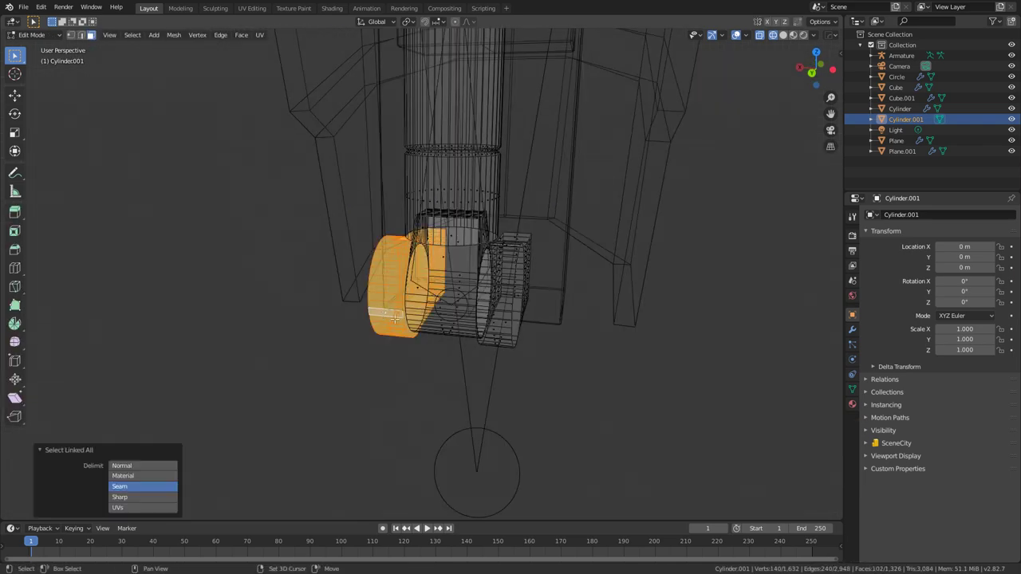
shift+click(508, 322)
key(ctrl+l)
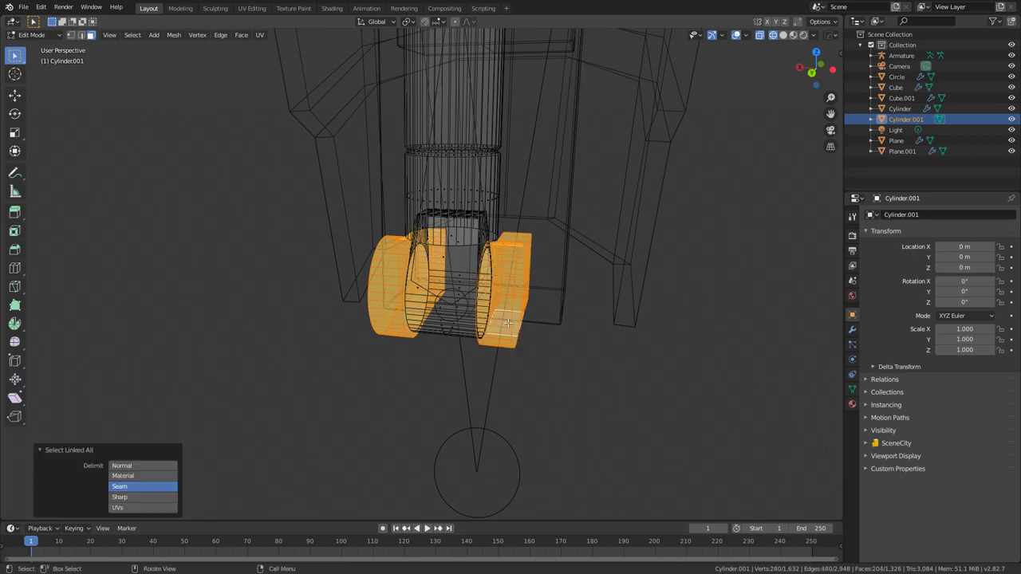
key(h)
Select both round end faces of the lower pivot cylinder and snap the 3D cursor to their midpoint.
scroll(526, 332, up, 2)
middle_drag(527, 332, 481, 332)
click(495, 316)
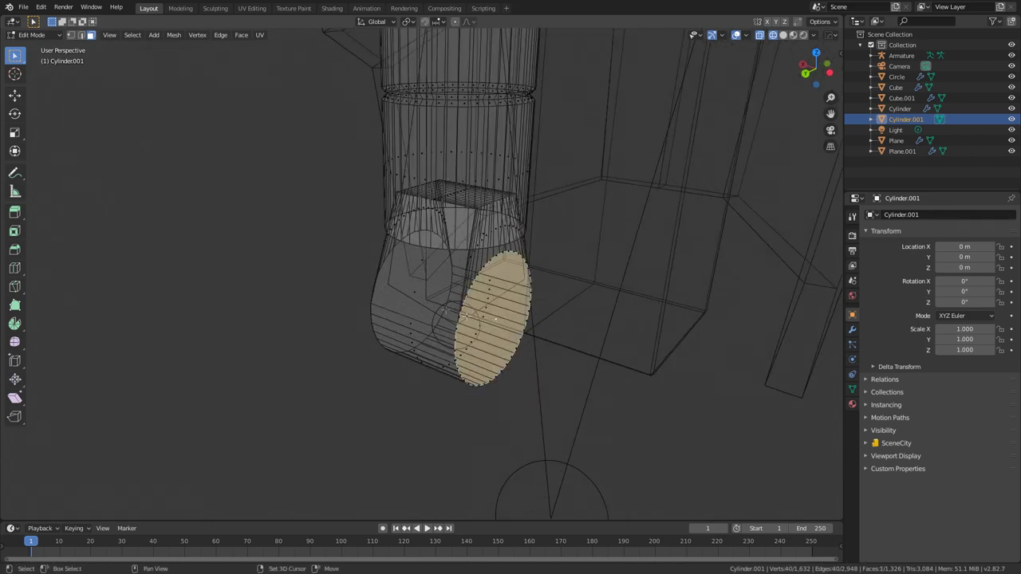
shift+click(410, 293)
key(shift+s)
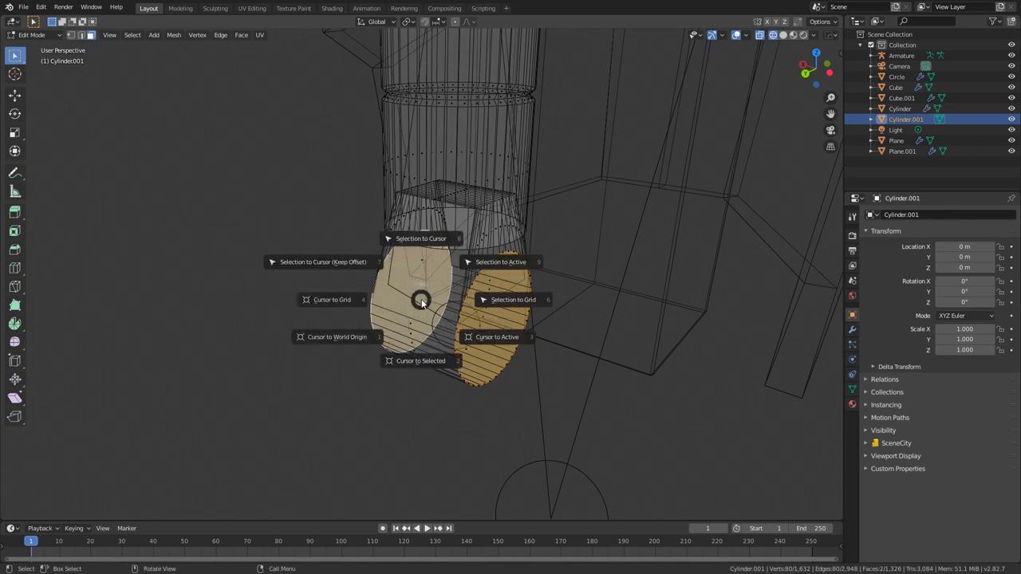
click(436, 360)
middle_drag(435, 361, 404, 365)
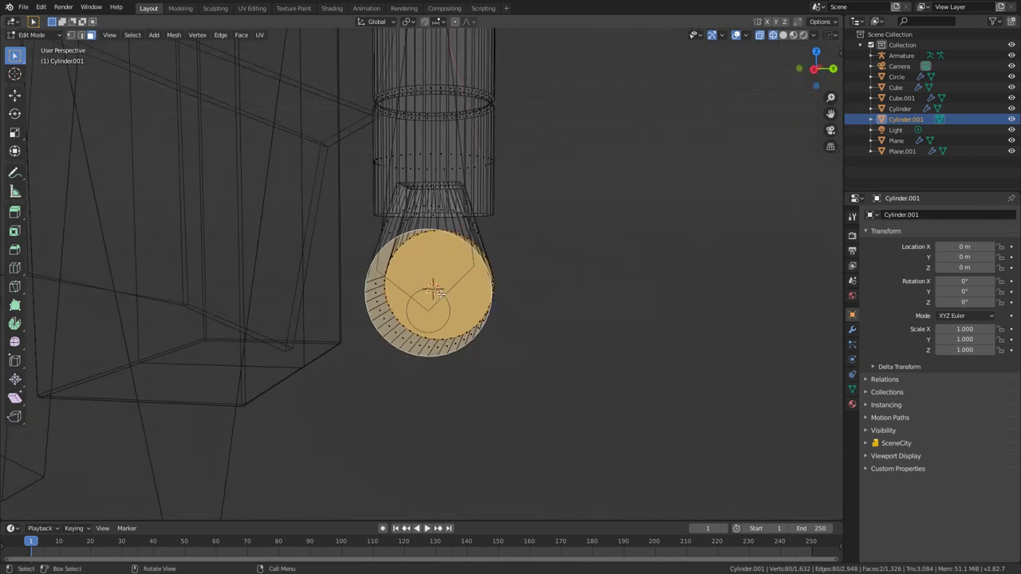
Snap the head of the armature's LowerLeg_Piston bone to the 3D cursor and return to Object Mode.
key(Tab)
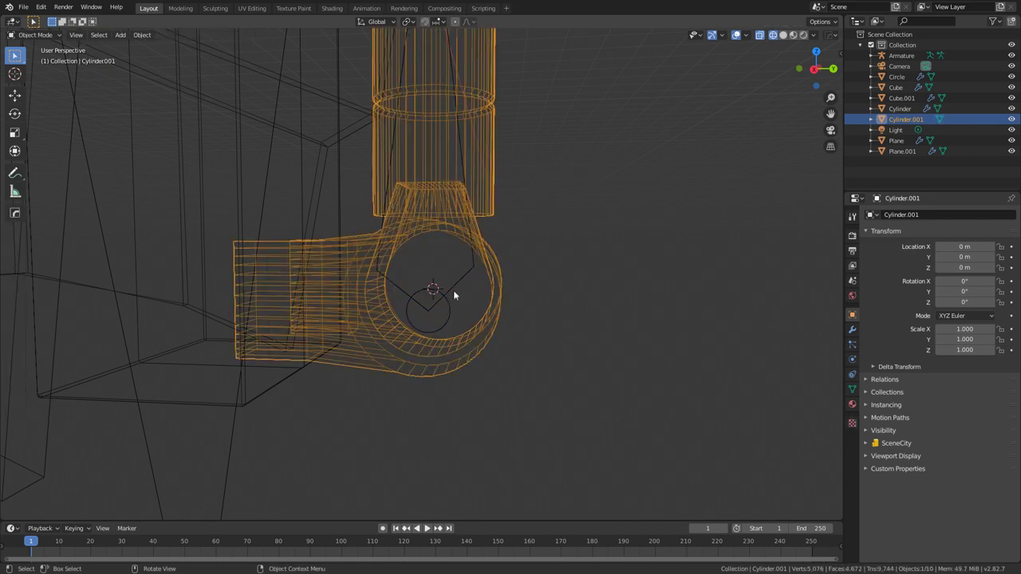
click(456, 284)
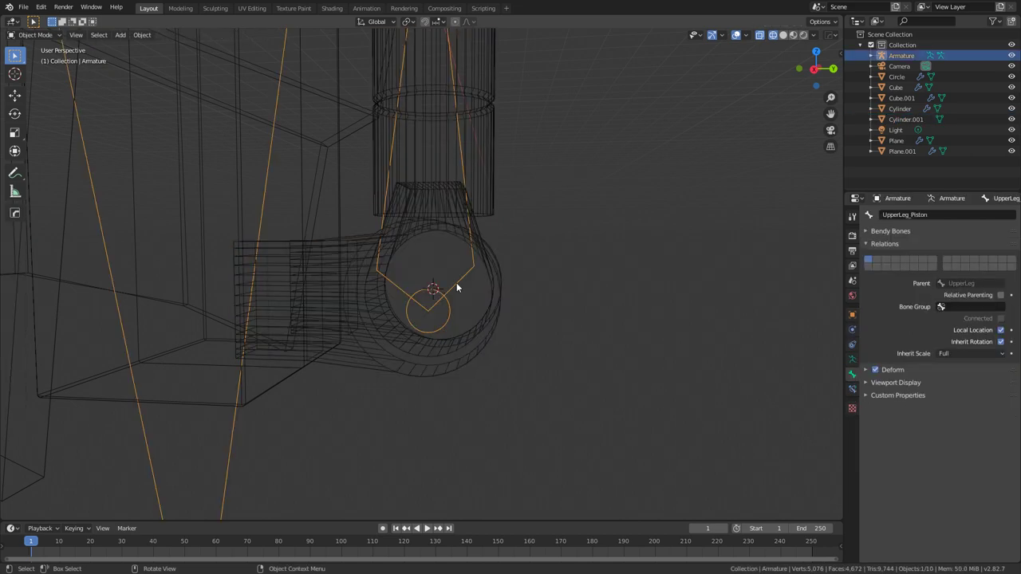
key(Tab)
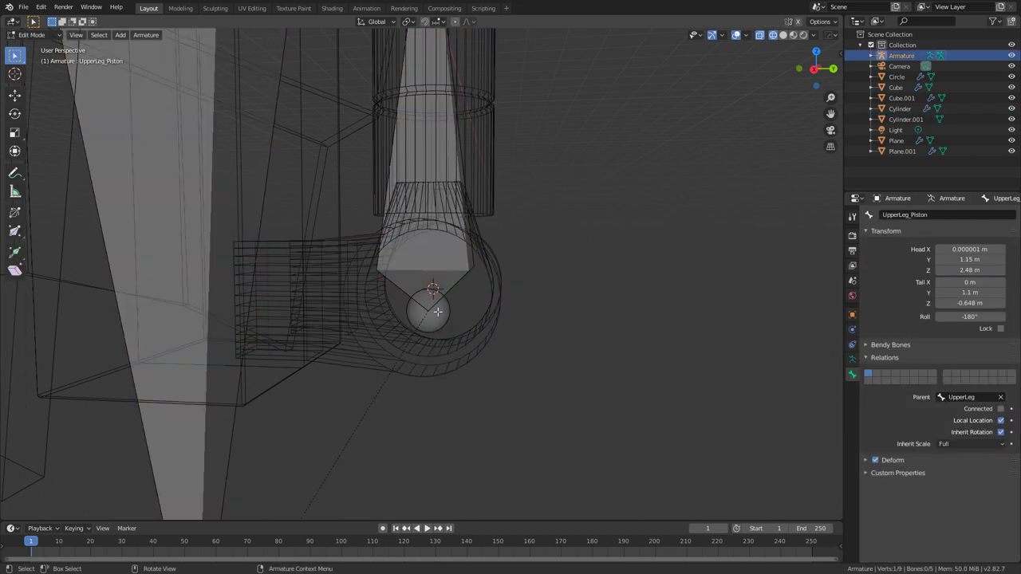
click(446, 315)
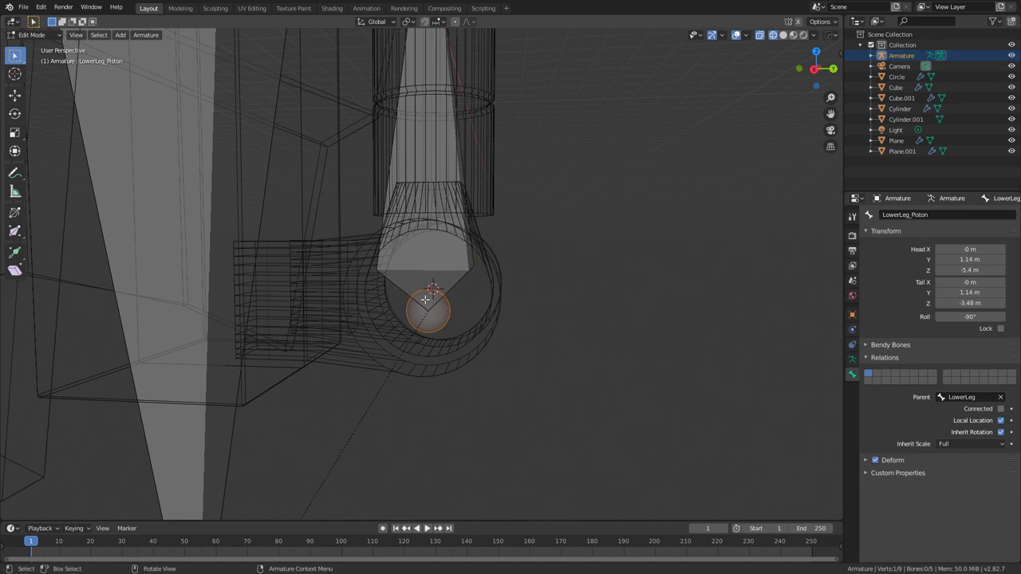
key(shift+s)
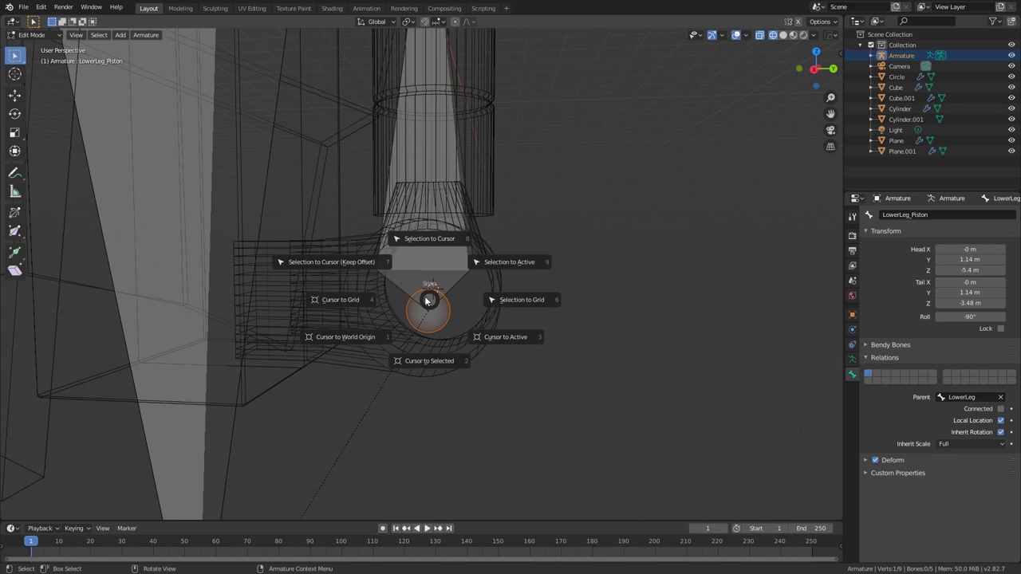
click(441, 239)
middle_drag(444, 298, 453, 169)
scroll(444, 154, down, 3)
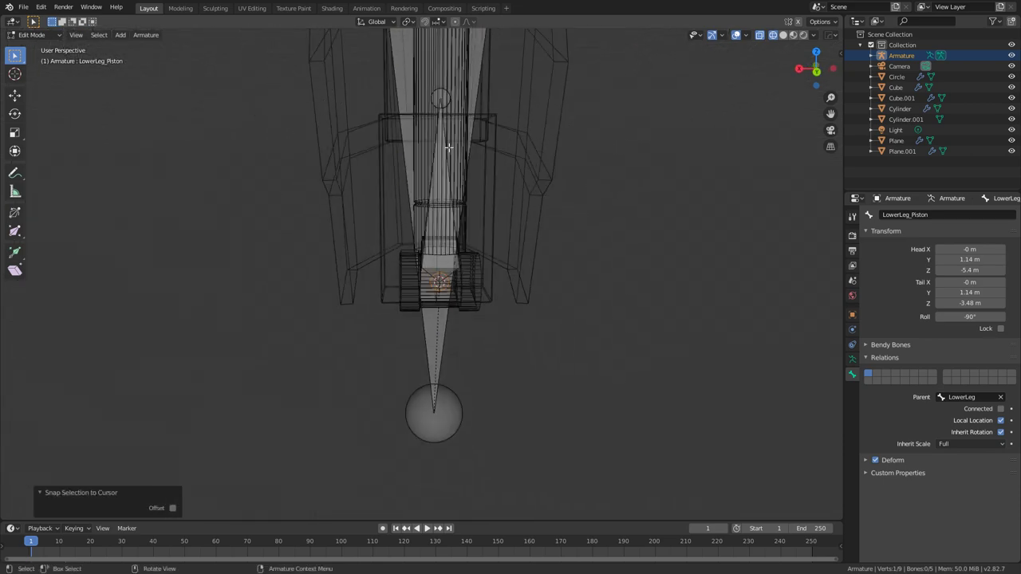
key(KP_3)
key(Tab)
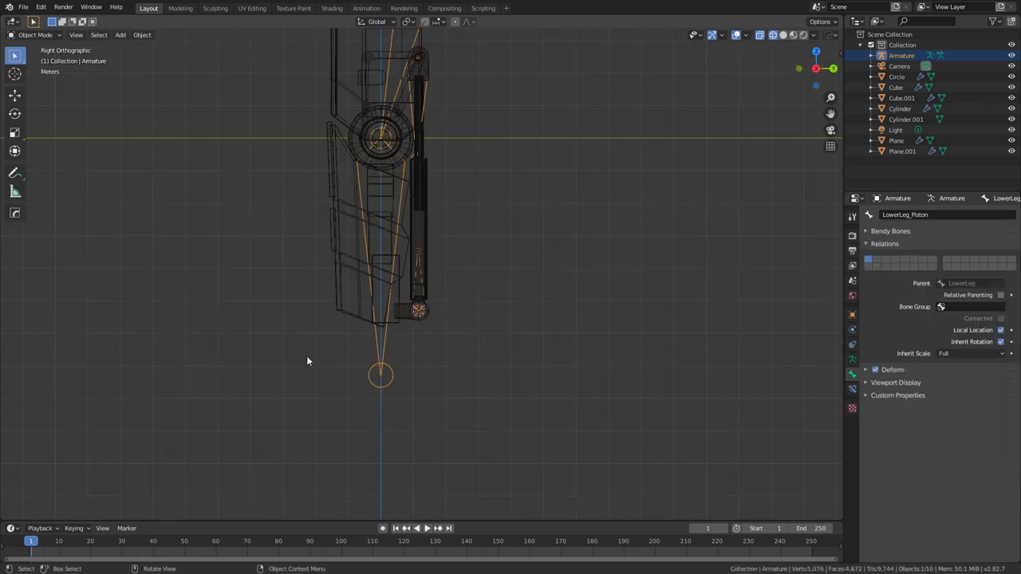
shift+middle_drag(421, 118, 413, 256)
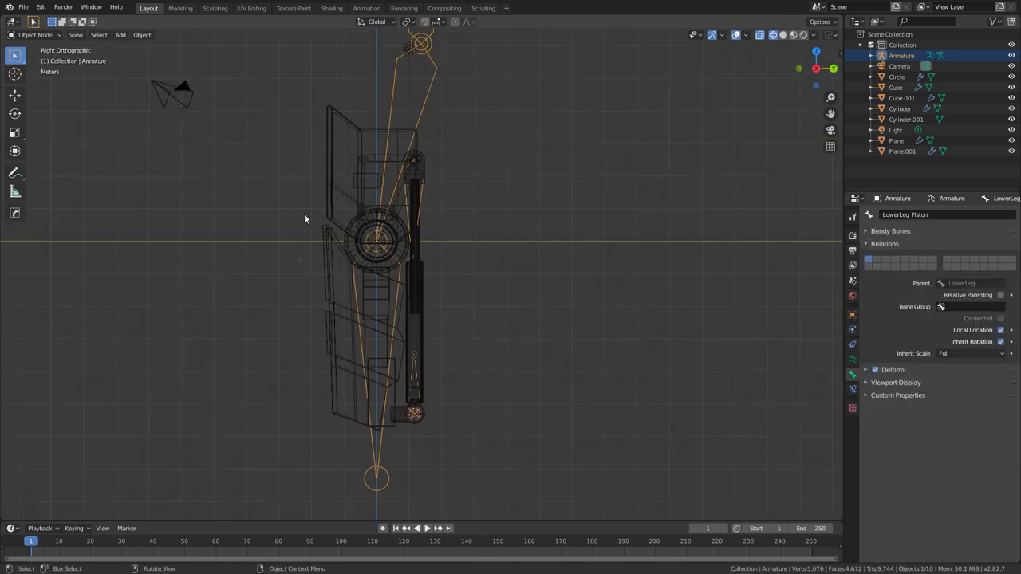
Parent all the leg meshes to the armature with empty groups, leaving the camera and light out of the selection.
key(a)
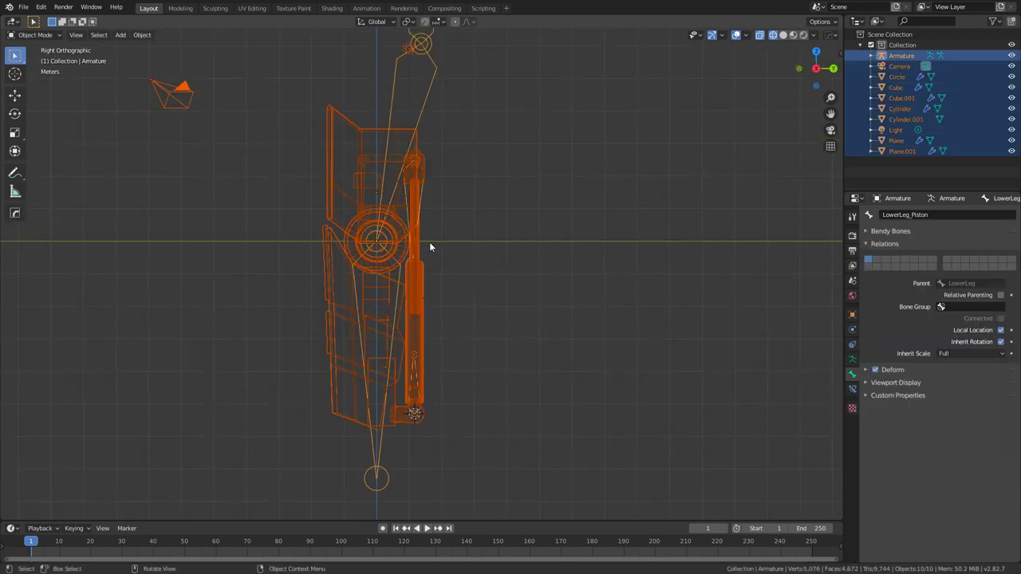
shift+click(183, 89)
shift+click(183, 89)
shift+middle_drag(341, 38, 318, 152)
scroll(368, 184, down, 2)
shift+click(394, 198)
shift+click(395, 199)
shift+click(395, 198)
shift+middle_drag(441, 271, 445, 192)
shift+click(414, 246)
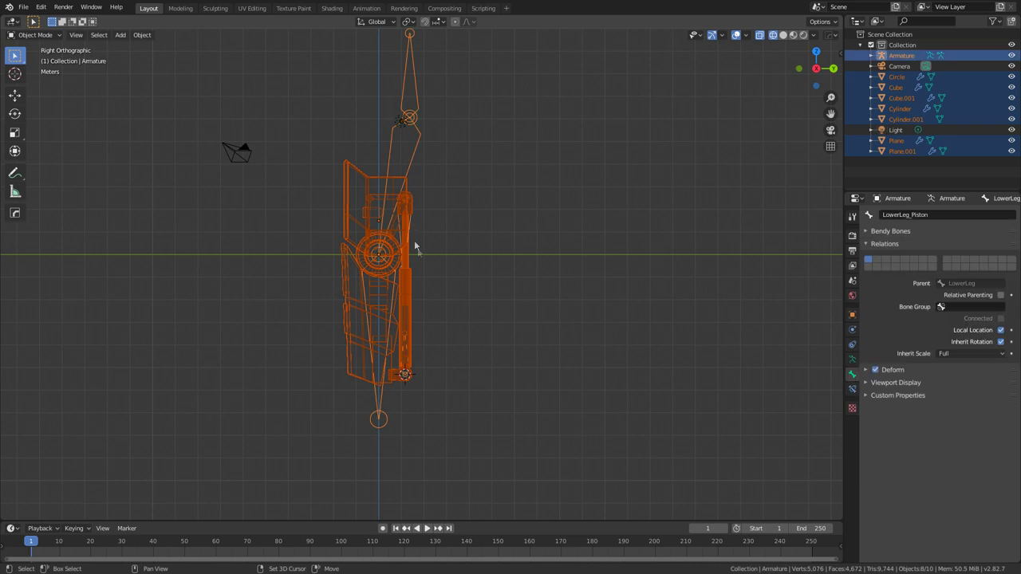
shift+middle_drag(440, 240, 434, 265)
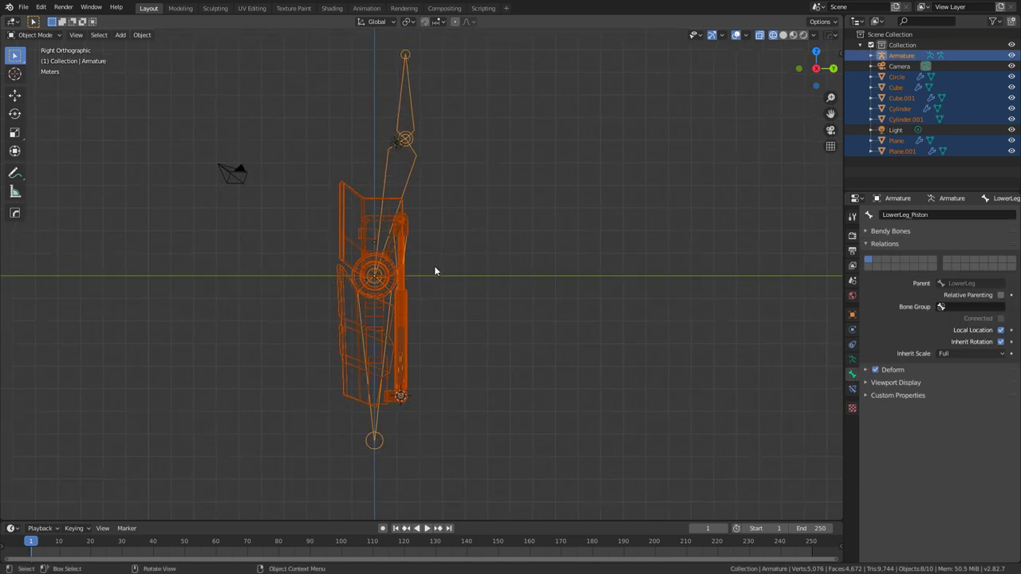
key(ctrl+p)
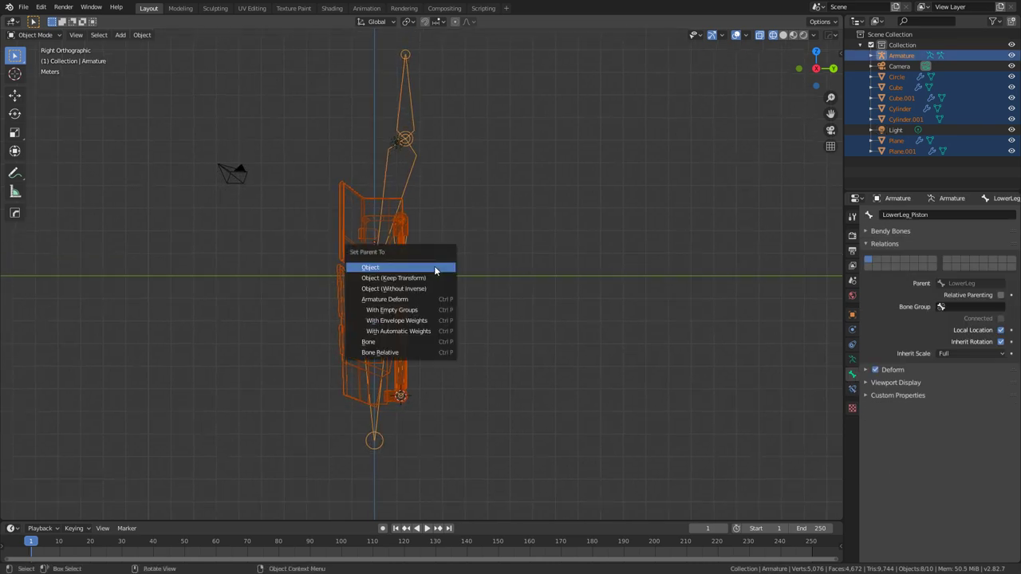
click(437, 313)
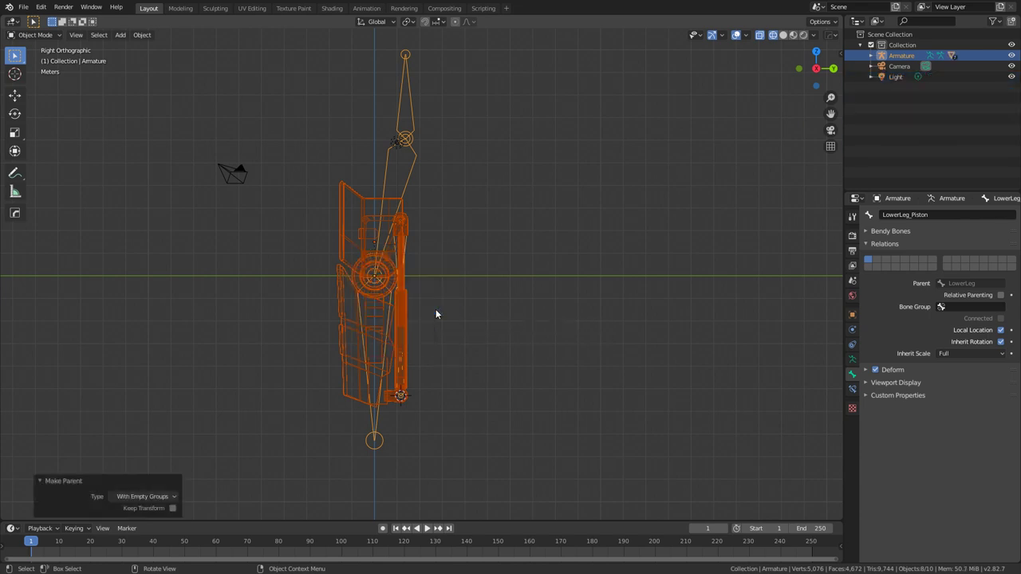
Assign the whole upper armour plate mesh (Plane.001) to the UpperLeg vertex group and hide the object.
click(369, 211)
scroll(460, 304, up, 3)
key(Tab)
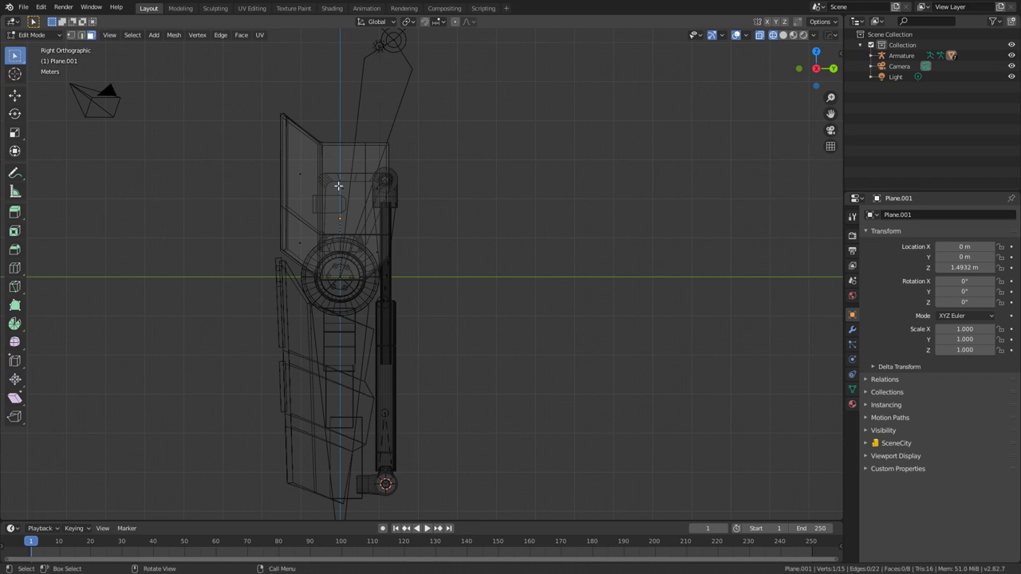
key(l)
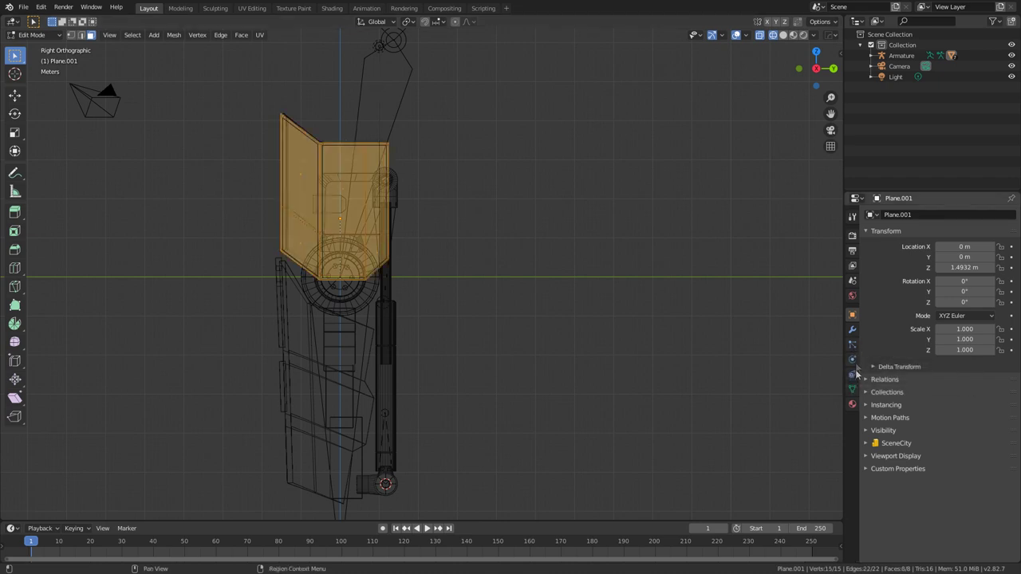
click(852, 388)
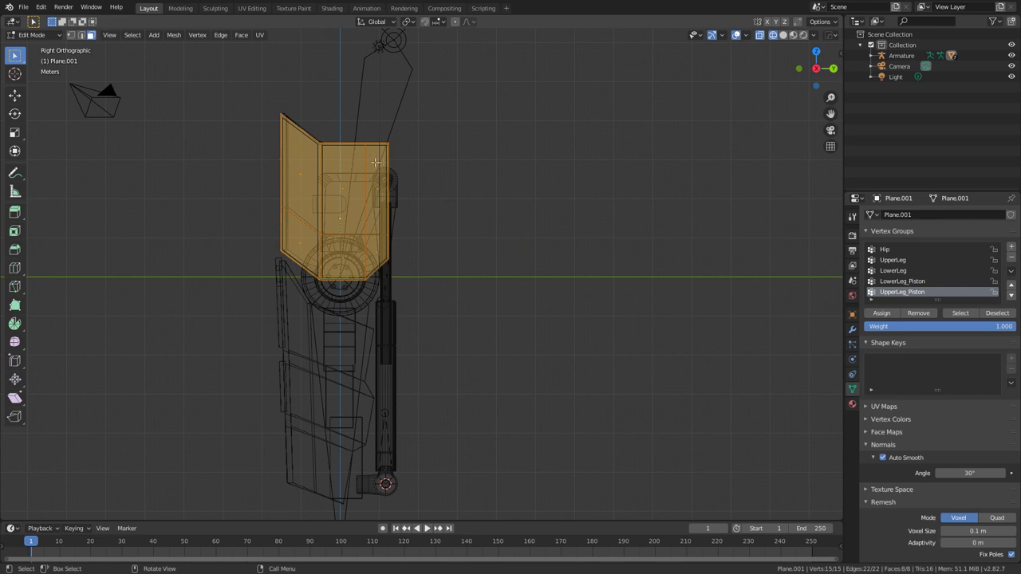
click(893, 261)
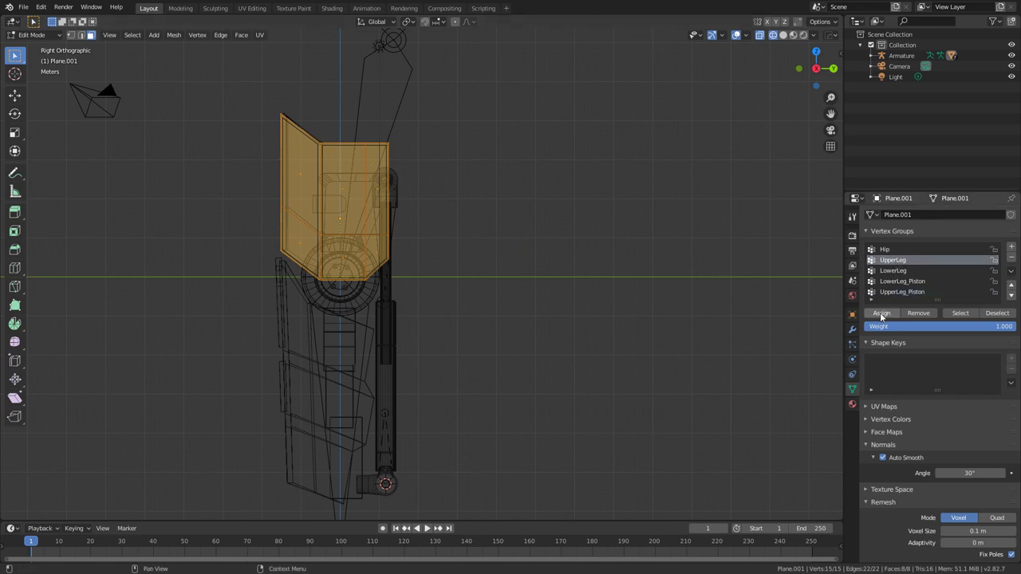
key(Tab)
click(391, 257)
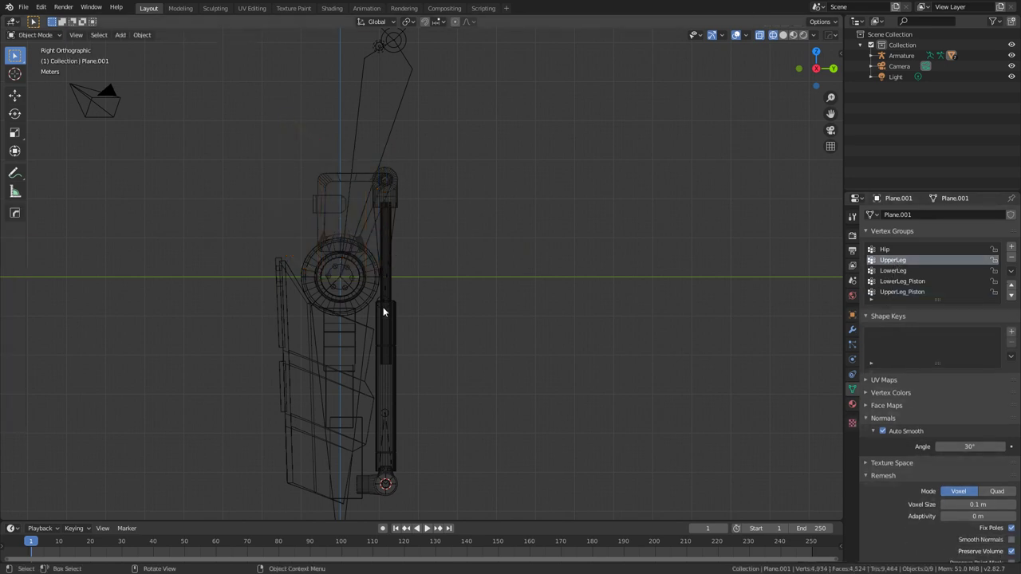
Assign the upper leg frame mesh (Cube) to the UpperLeg vertex group and hide the object.
click(320, 211)
key(Tab)
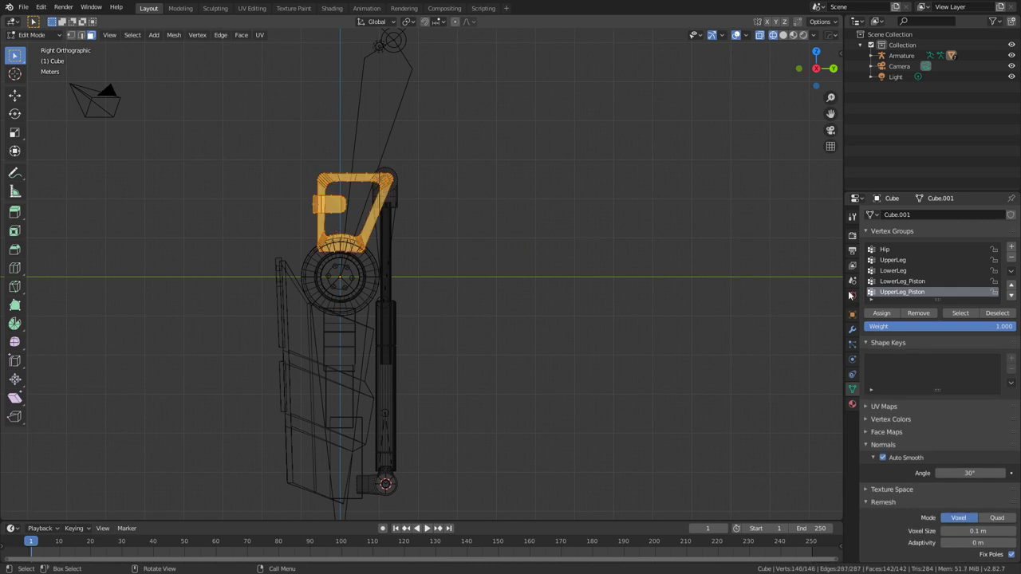
click(898, 271)
click(896, 260)
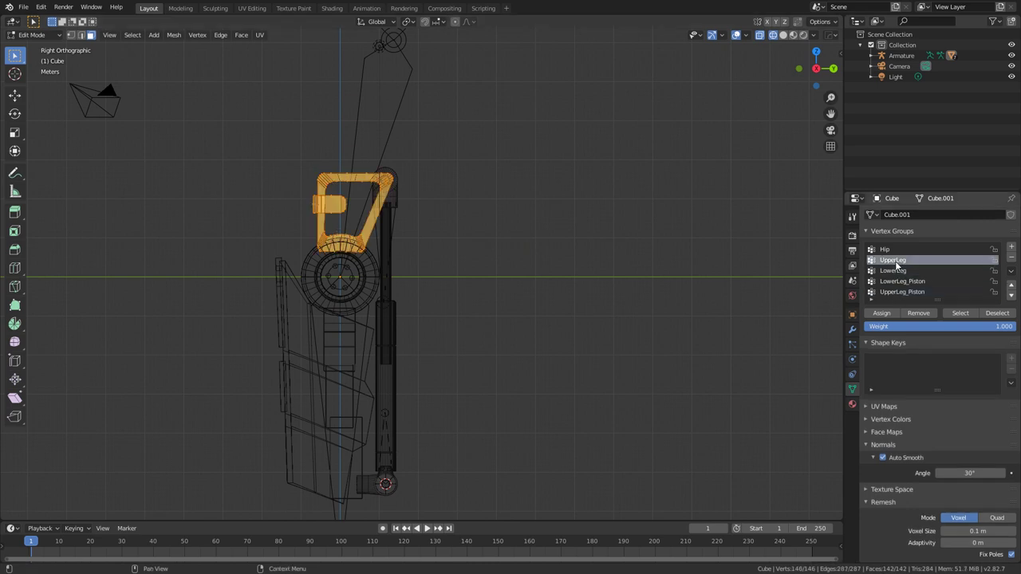
click(882, 313)
key(Tab)
click(442, 242)
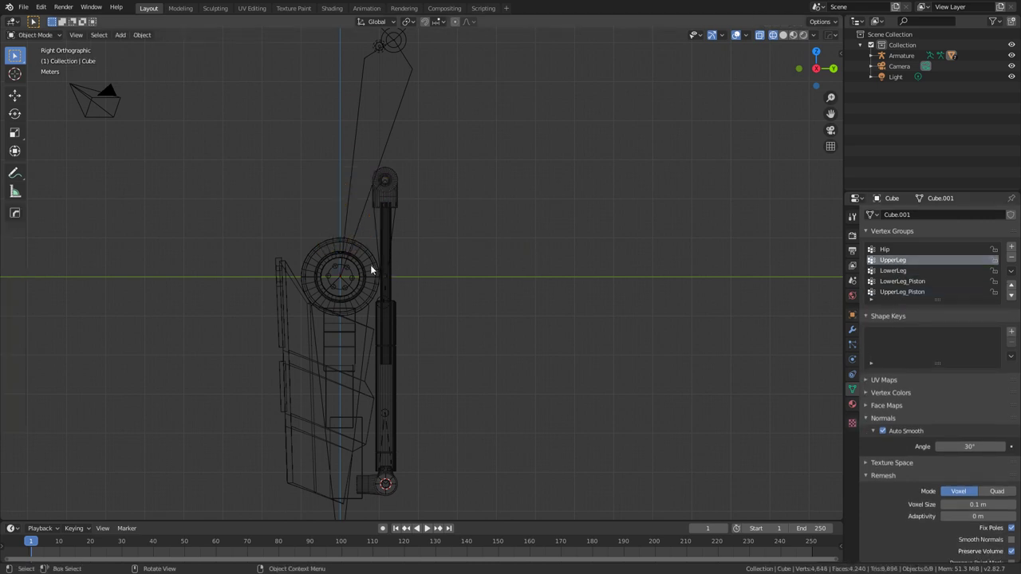
Assign the lower leg armour plates (Plane) to the LowerLeg vertex group and hide the object.
click(371, 270)
middle_drag(370, 270, 374, 315)
click(307, 337)
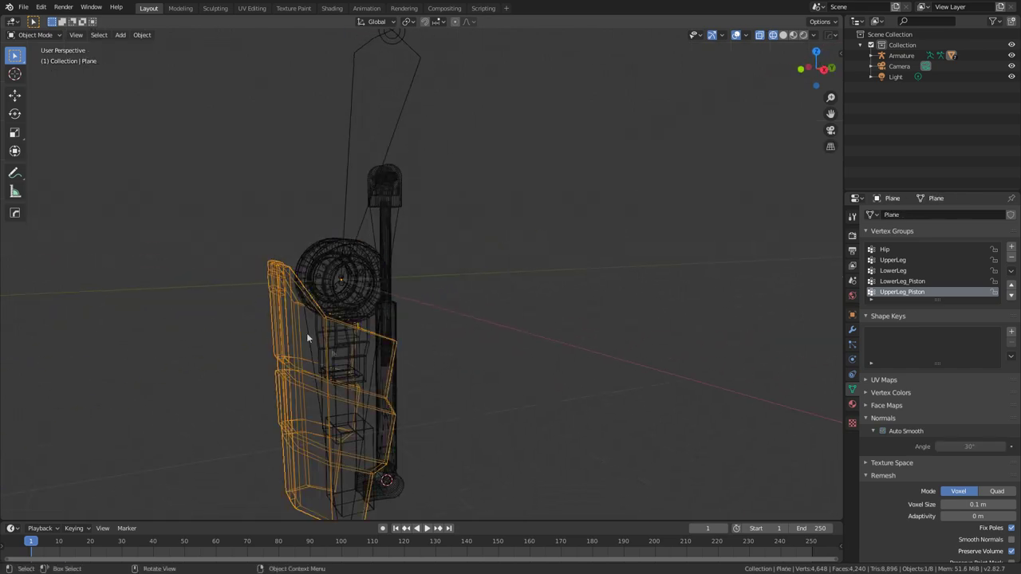
middle_drag(306, 333, 328, 281)
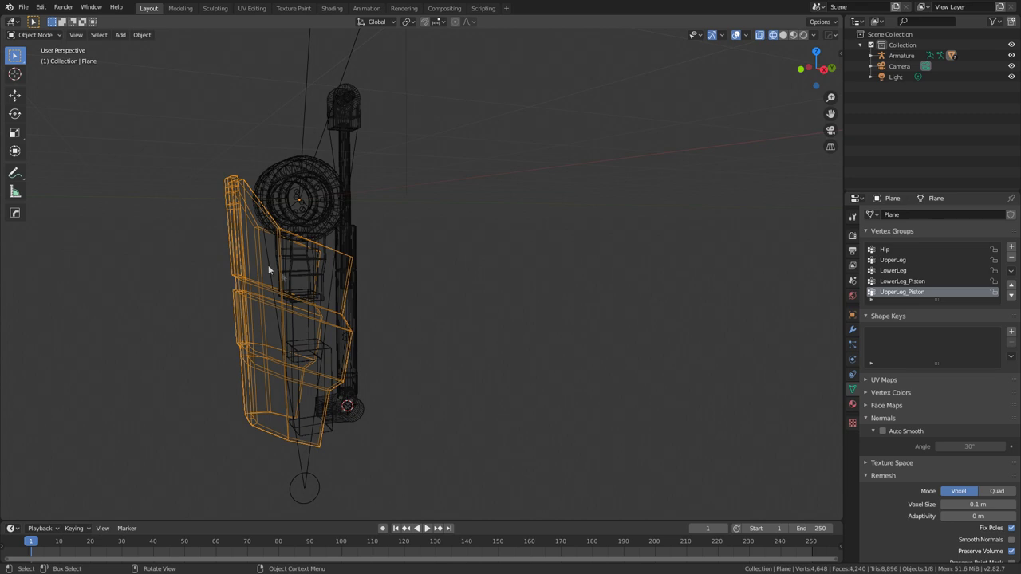
key(Tab)
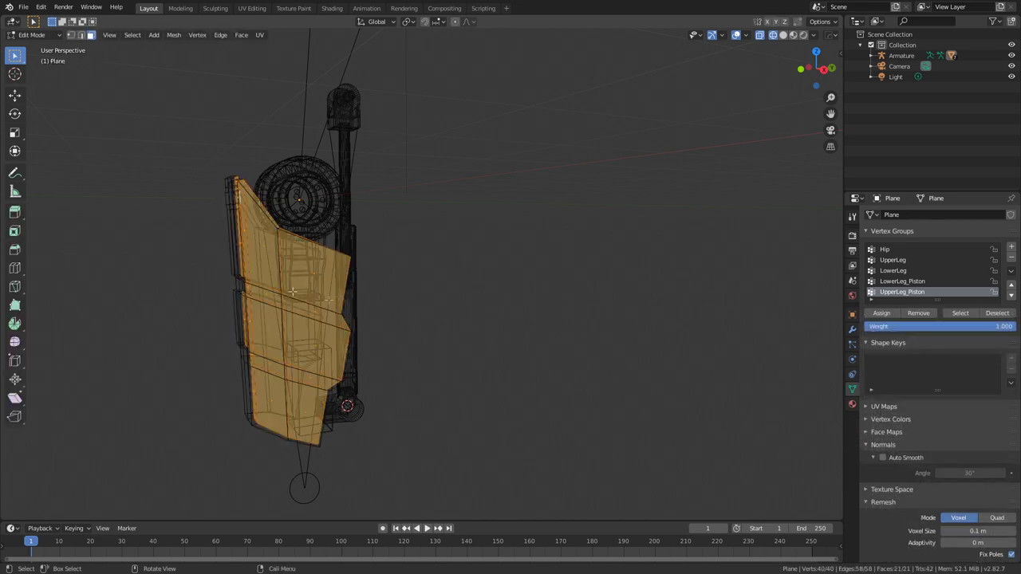
click(893, 270)
key(Tab)
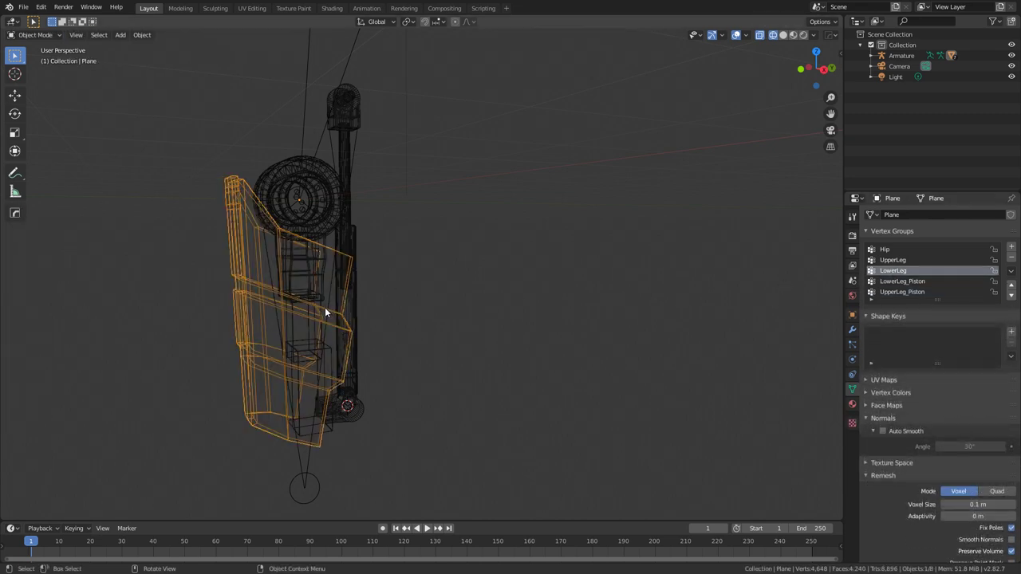
key(h)
Assign the entire inner lower leg mesh (Cube.001) to the LowerLeg vertex group and hide its geometry.
click(316, 334)
key(Tab)
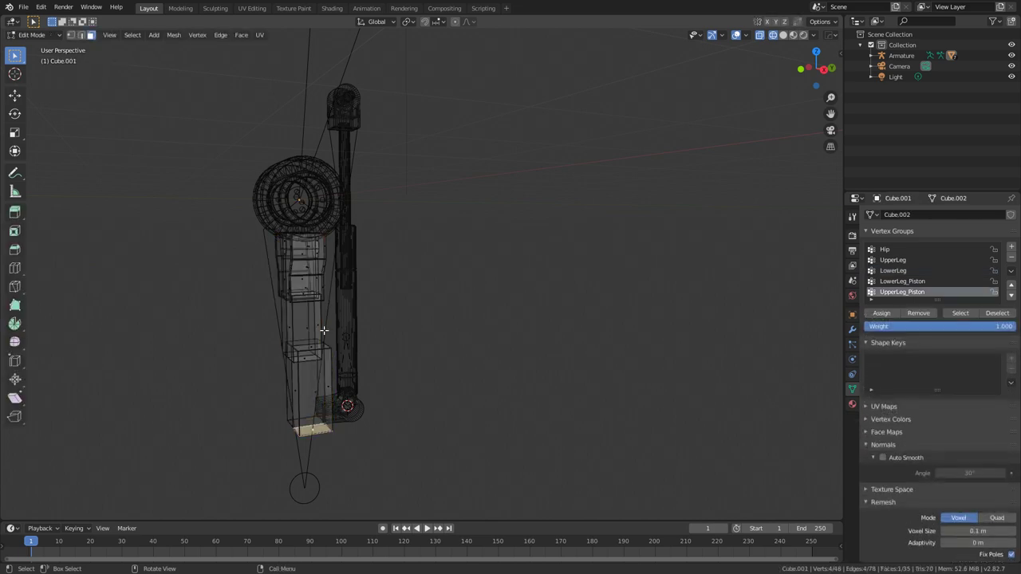
key(a)
click(893, 270)
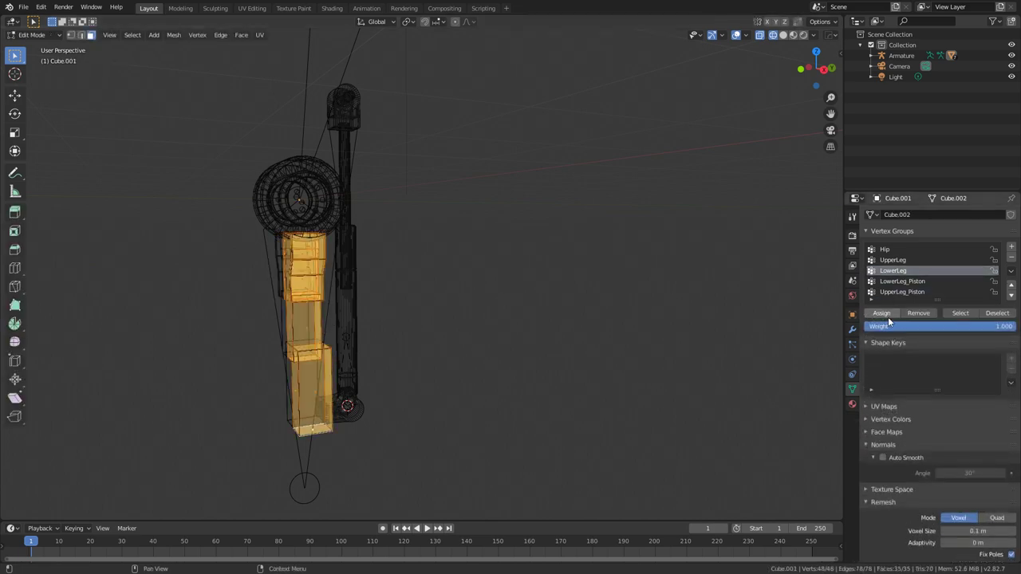
click(887, 317)
mouse_move(540, 289)
middle_down()
mouse_move(614, 296)
mouse_move(542, 274)
middle_up()
scroll(563, 282, up, 2)
key(h)
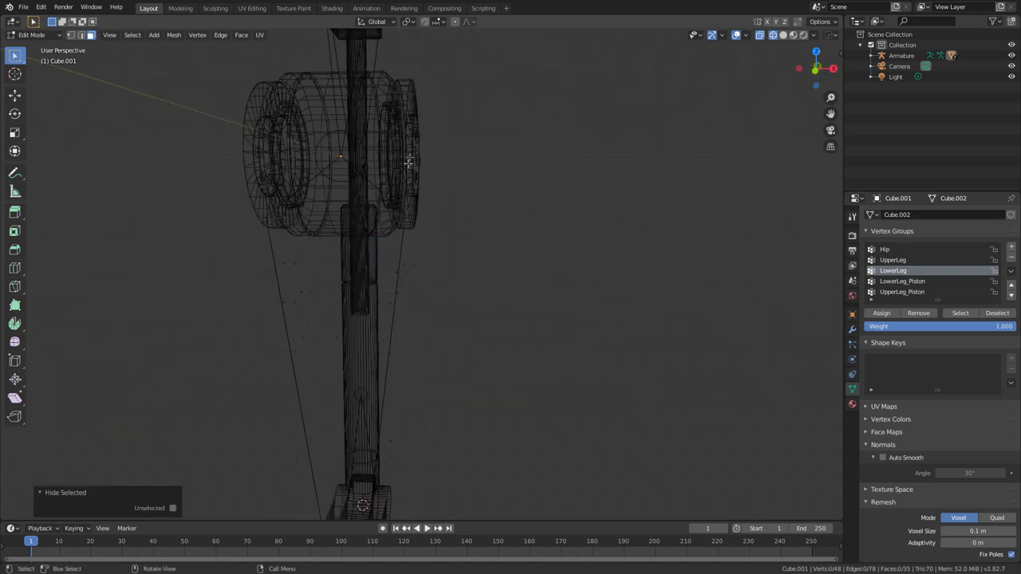
key(Tab)
In the knee joint's Cylinder mesh, select the linked central band together with the outer disc and its hub pieces.
click(330, 96)
key(Tab)
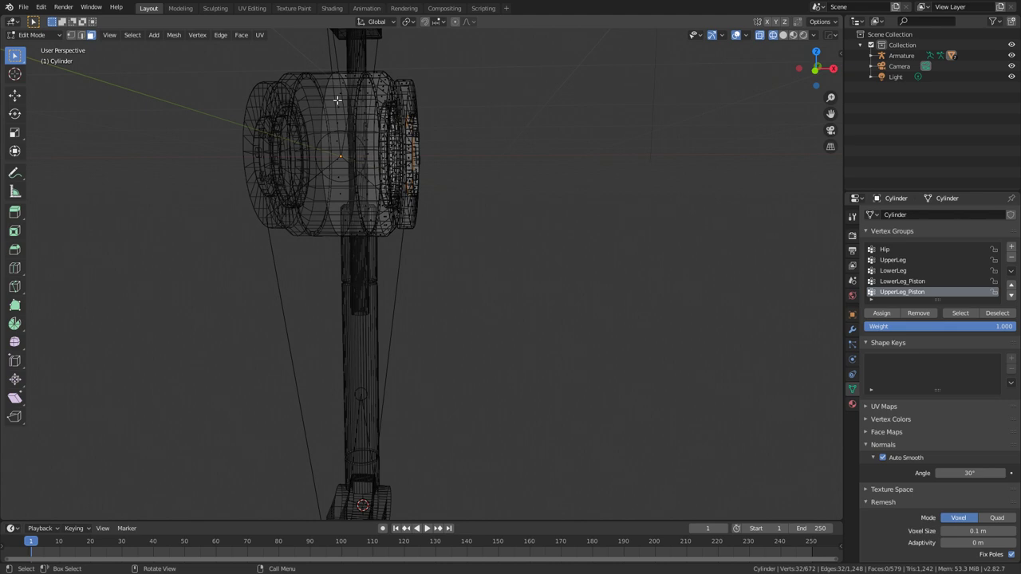
key(KP_3)
key(KP_1)
scroll(337, 100, up, 3)
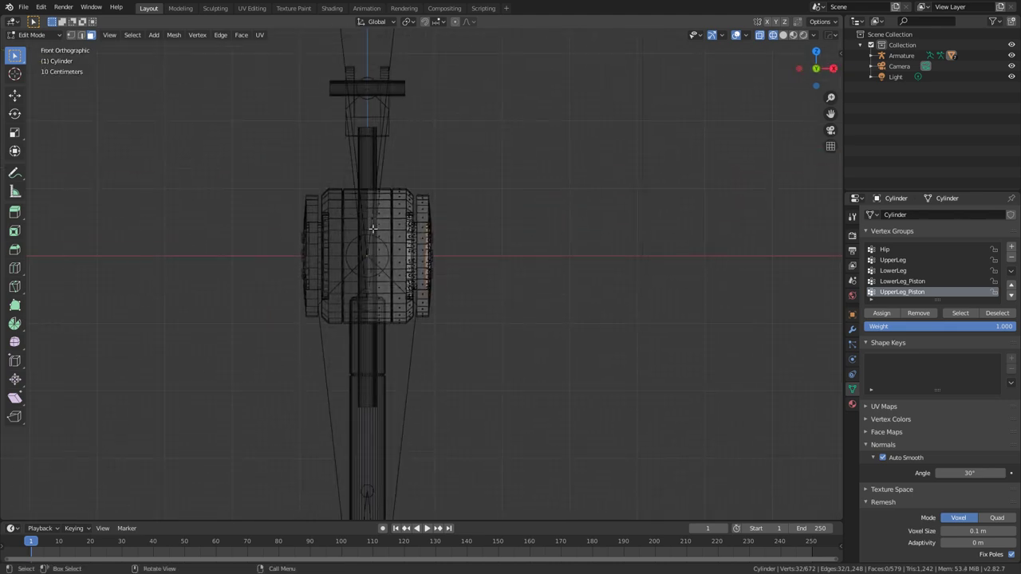
scroll(372, 217, up, 2)
click(349, 215)
key(ctrl)
key(ctrl+l)
shift+middle_drag(375, 230, 344, 248)
shift+click(388, 183)
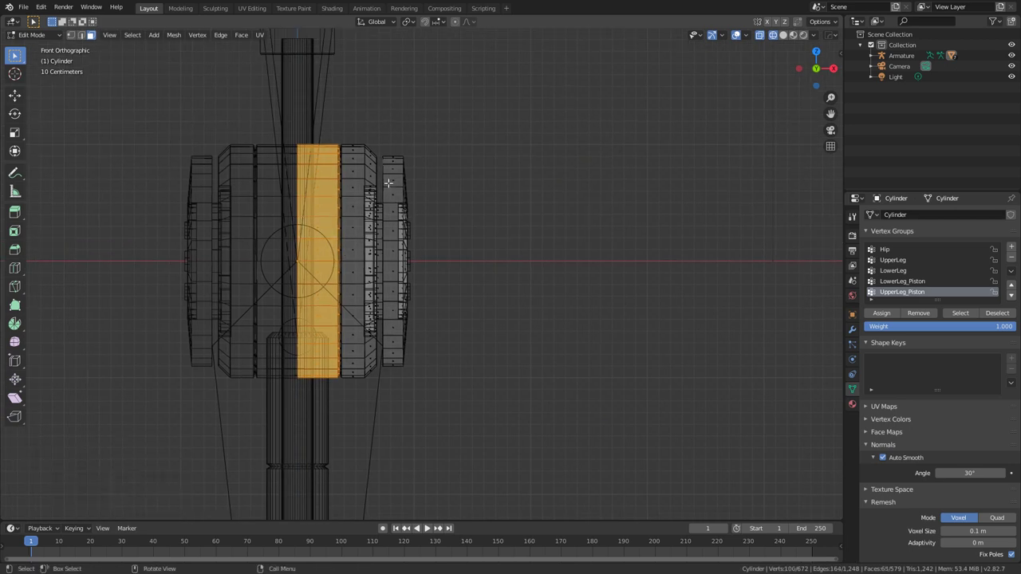
key(ctrl+l)
key(b)
drag(433, 206, 399, 335)
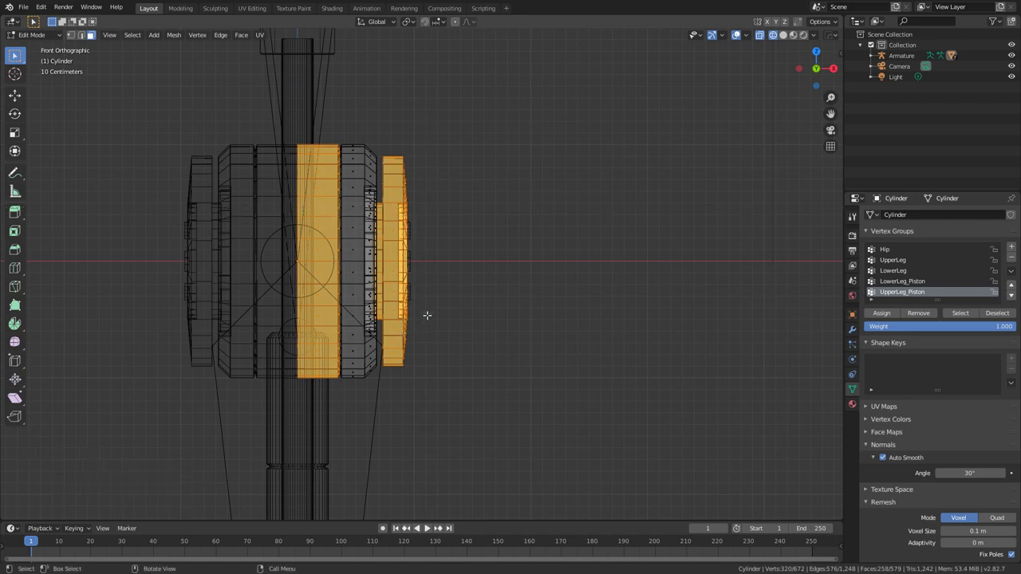
Assign the selected central band and outer disc of the knee joint to the LowerLeg vertex group and hide them.
middle_drag(433, 306, 388, 315)
key(Tab)
middle_drag(324, 319, 456, 296)
key(Tab)
scroll(422, 296, down, 5)
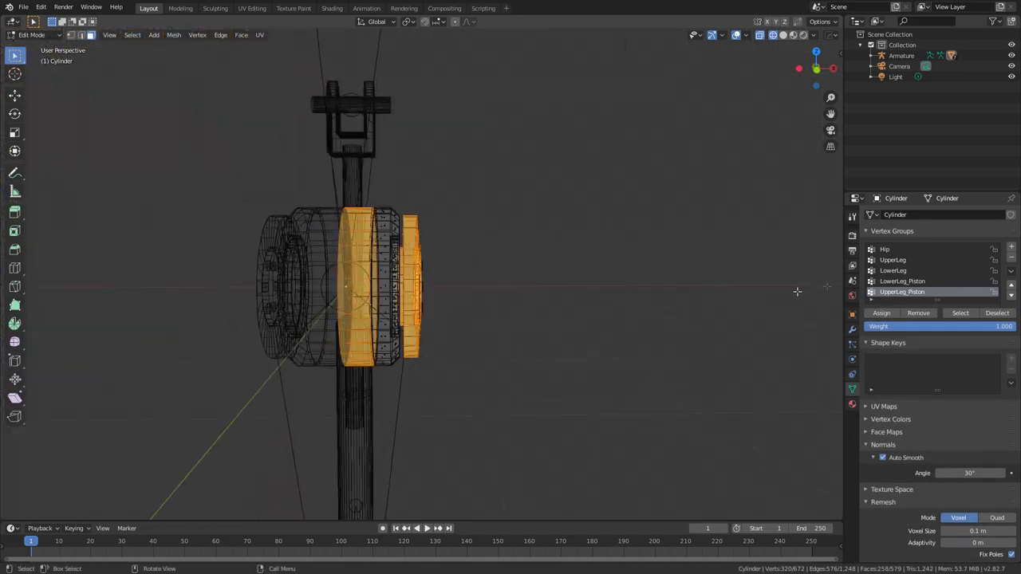
click(892, 271)
click(881, 312)
key(h)
Assign the remaining linked ring of the knee joint to the UpperLeg vertex group and hide the Cylinder object.
middle_drag(474, 311, 345, 284)
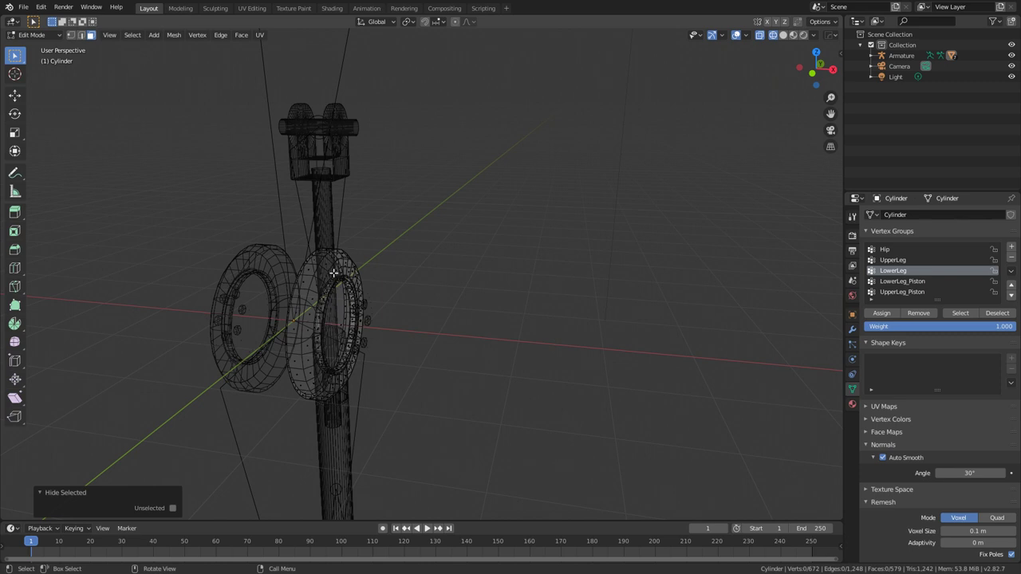
click(334, 273)
key(ctrl+l)
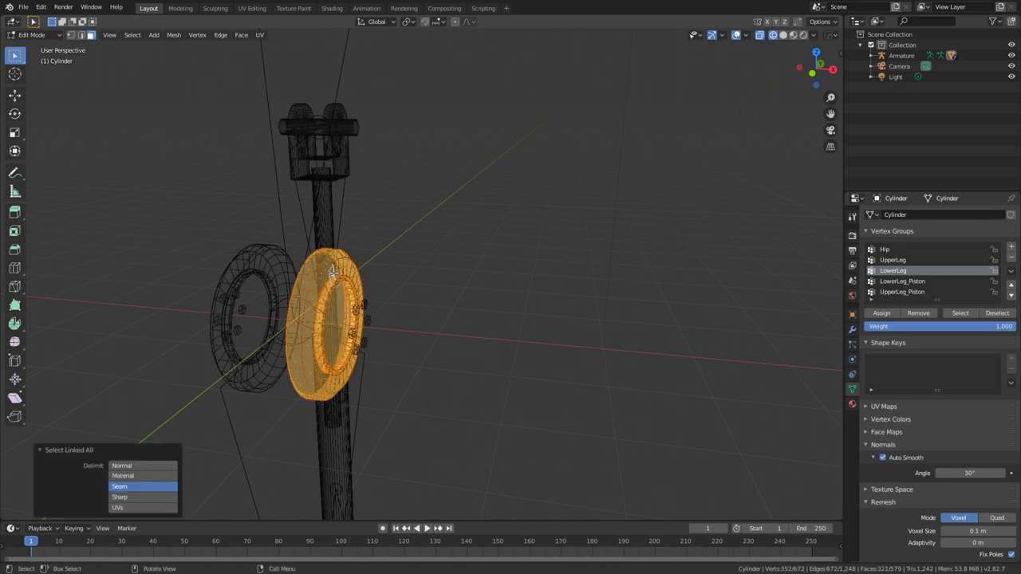
click(893, 260)
click(884, 313)
middle_drag(781, 343, 587, 375)
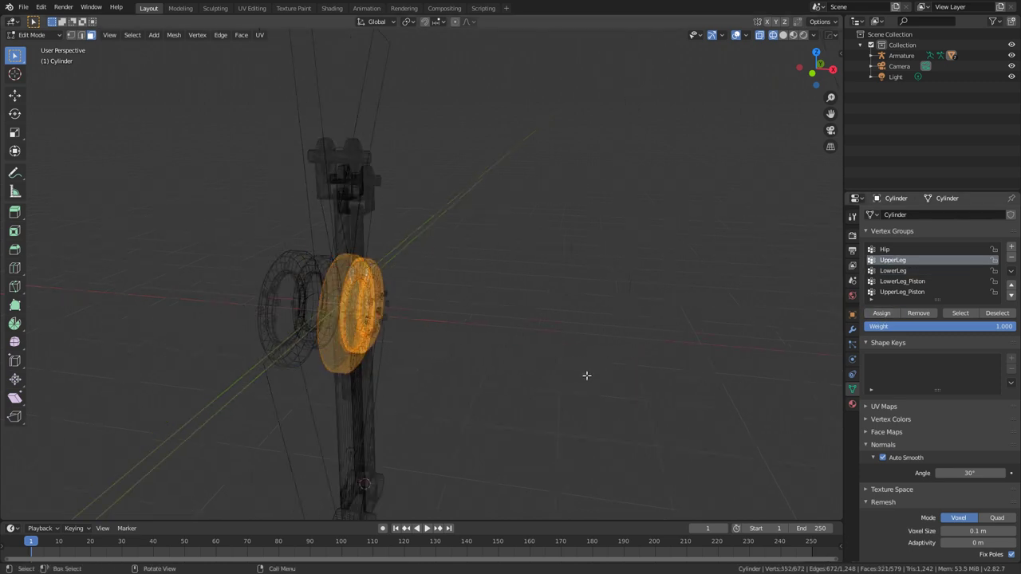
key(Tab)
key(h)
Assign the knee bolts (Circle) to the LowerLeg vertex group, then unhide all the hidden leg parts.
click(390, 310)
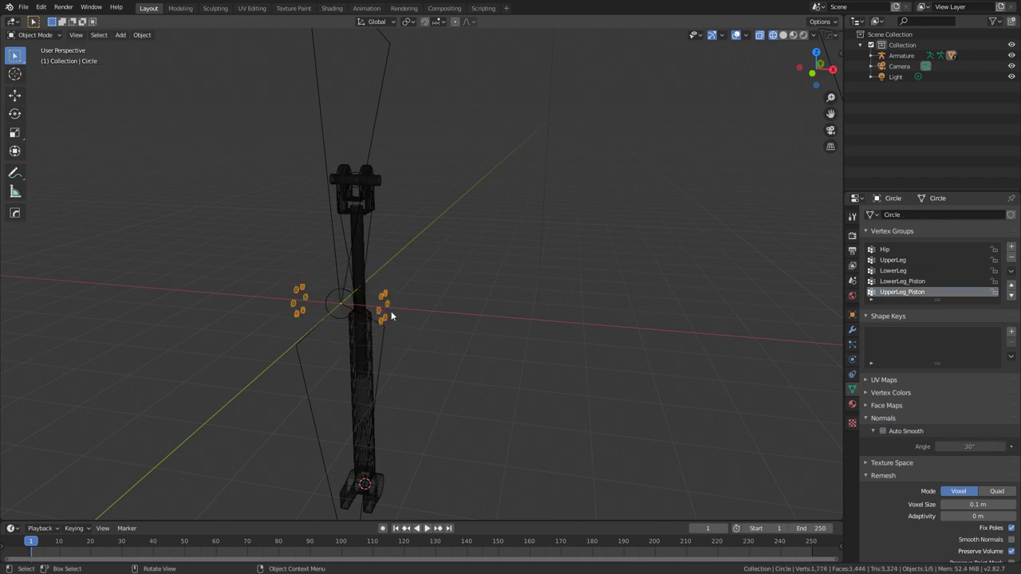
key(Tab)
click(893, 271)
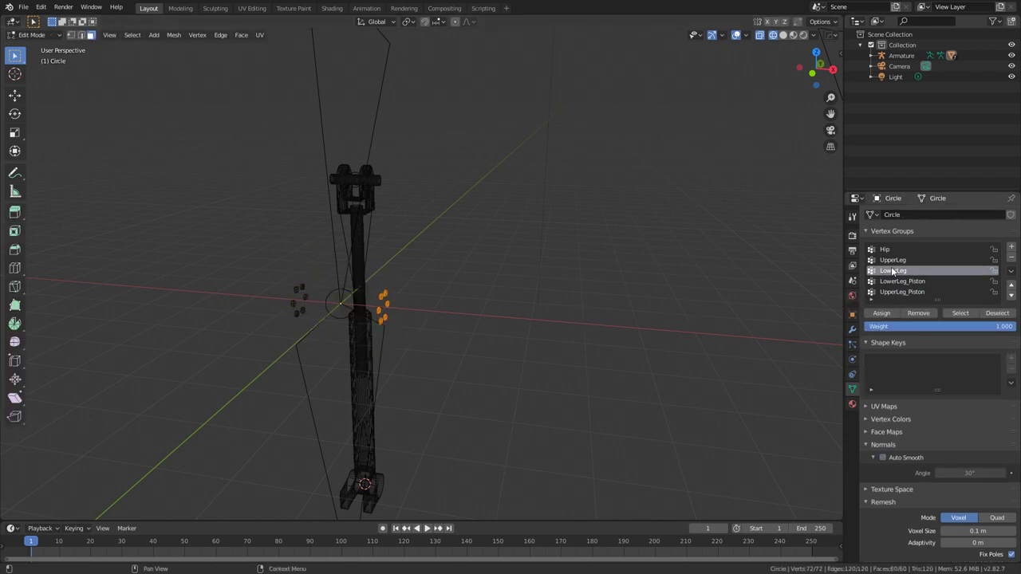
click(881, 313)
key(Tab)
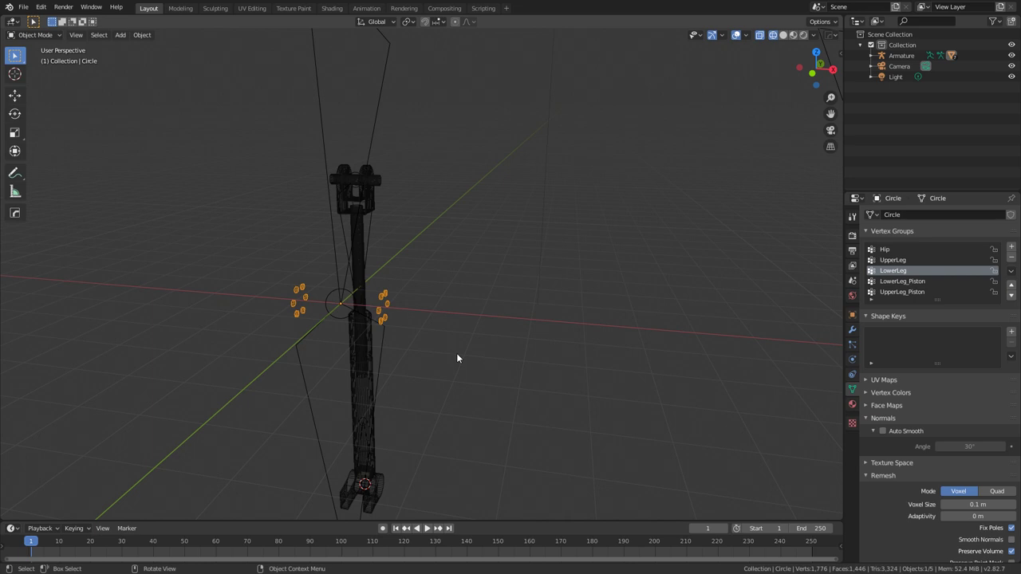
key(KP_3)
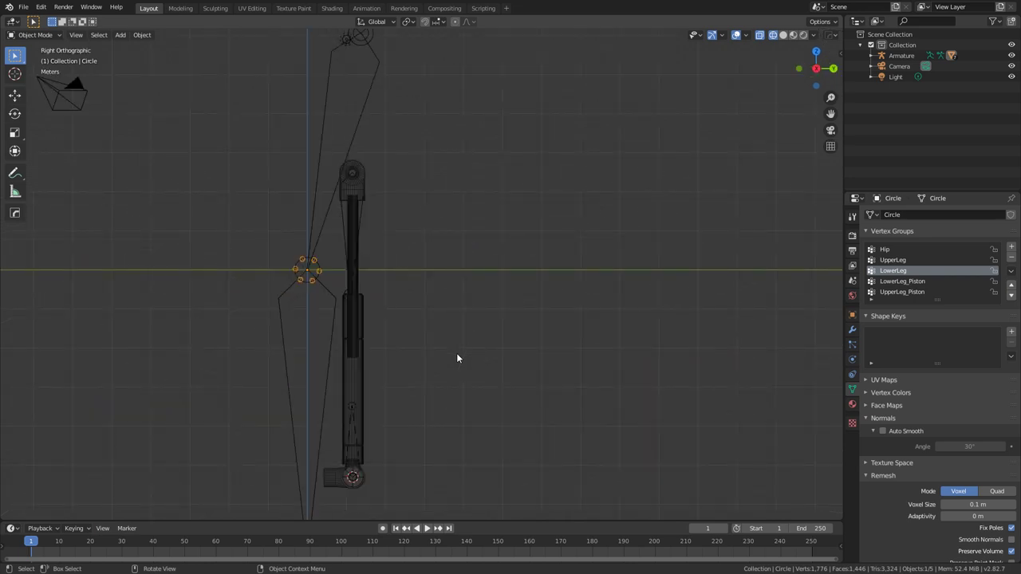
key(alt+h)
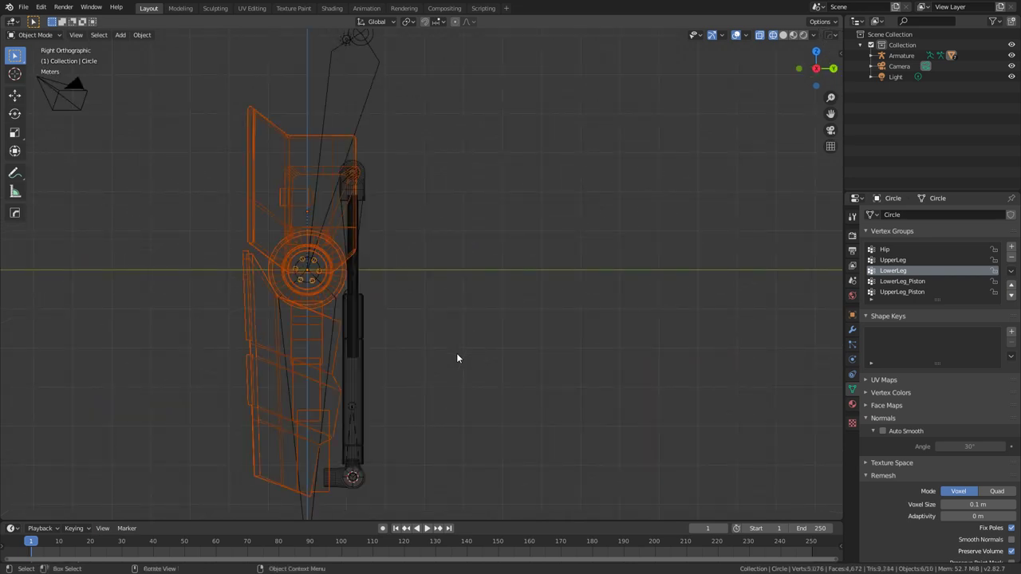
Switch the armature to Pose Mode and select the LowerLeg bone.
click(361, 129)
click(37, 35)
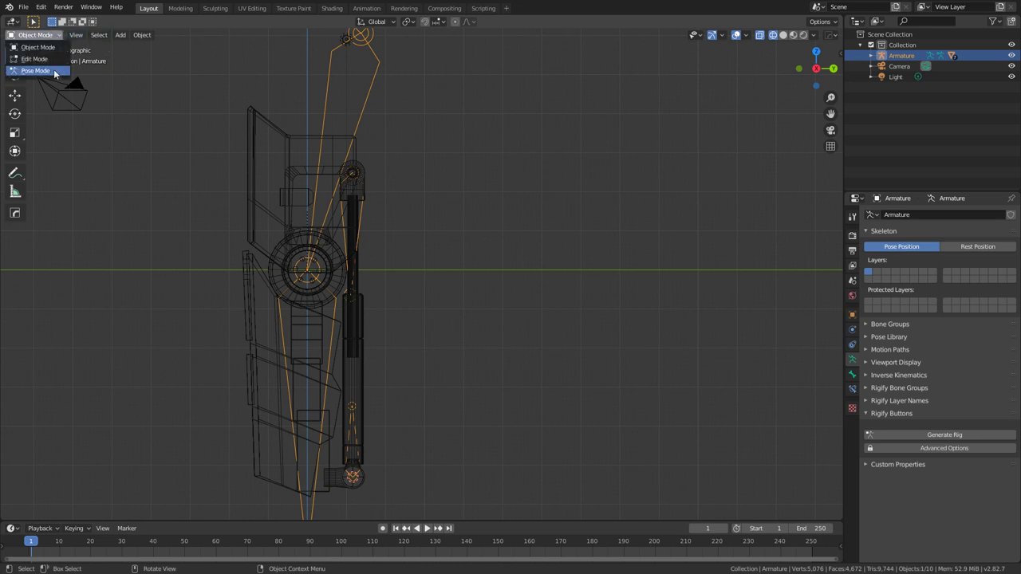
click(36, 71)
click(333, 365)
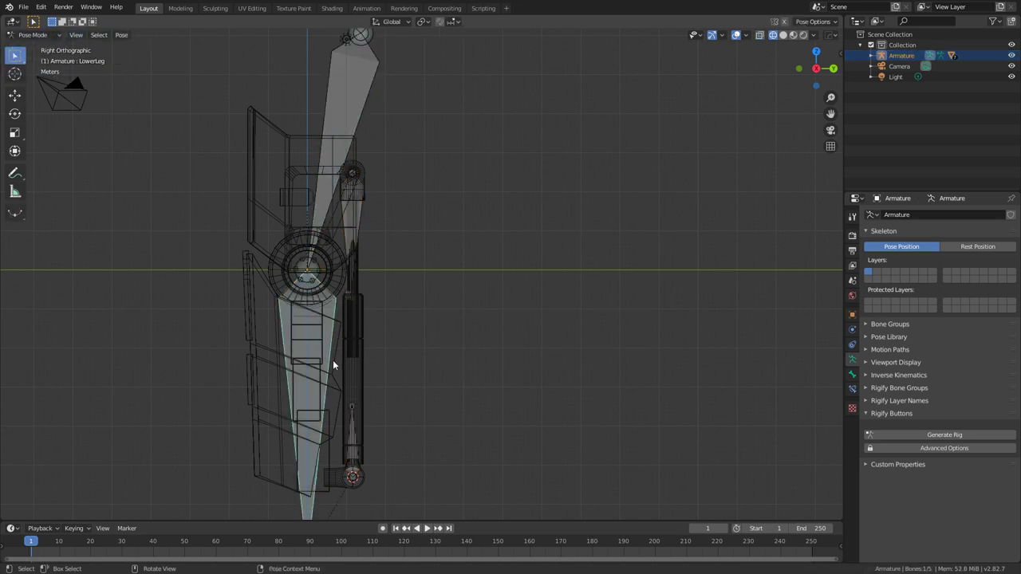
Test the rig in side view by rotating the LowerLeg bone and the UpperLeg bone, cancelling each rotation.
key(r)
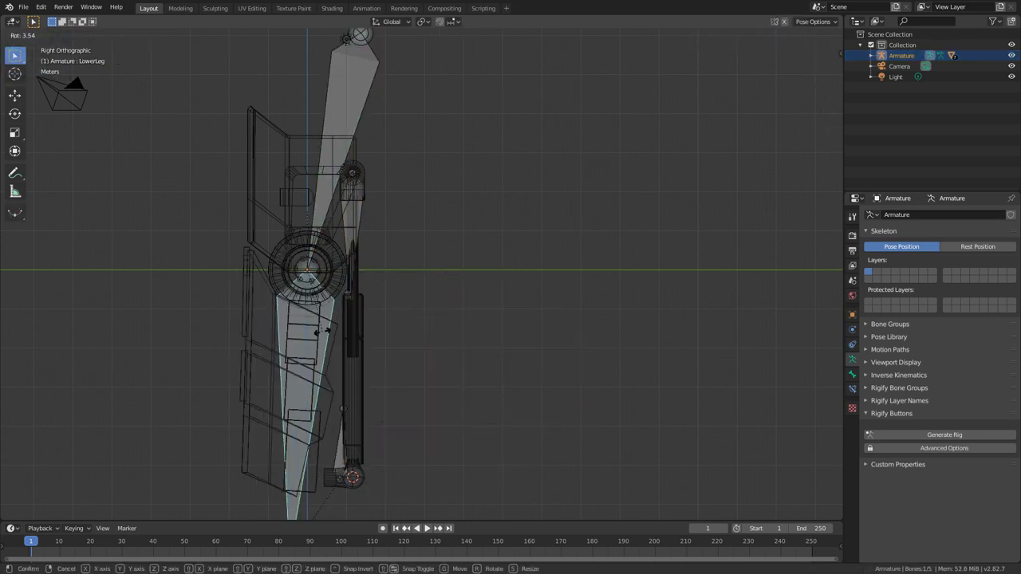
right_click(330, 317)
right_click(356, 120)
click(355, 83)
key(r)
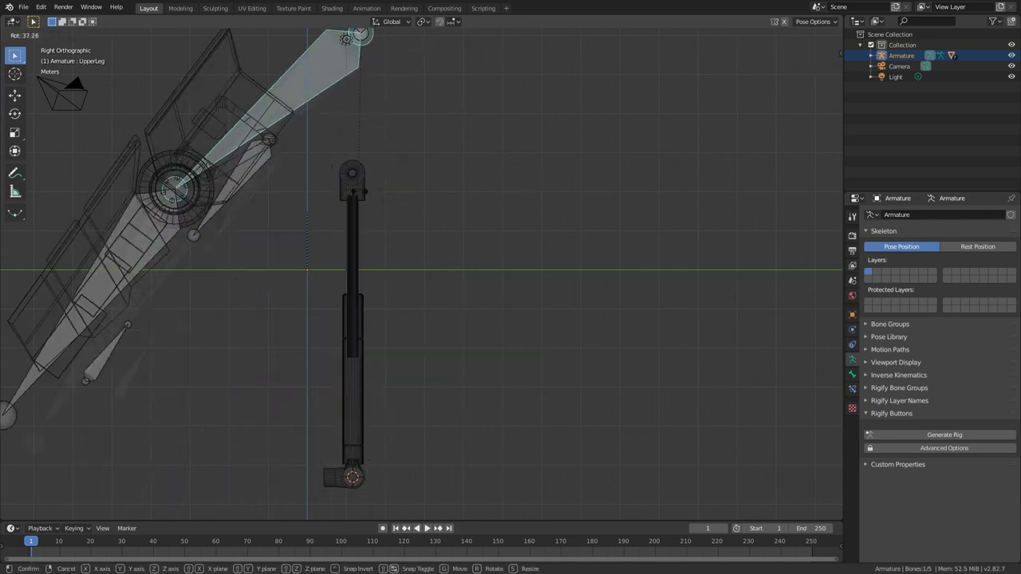
key(Escape)
Return the armature to Object Mode.
middle_drag(372, 173, 420, 137)
click(419, 137)
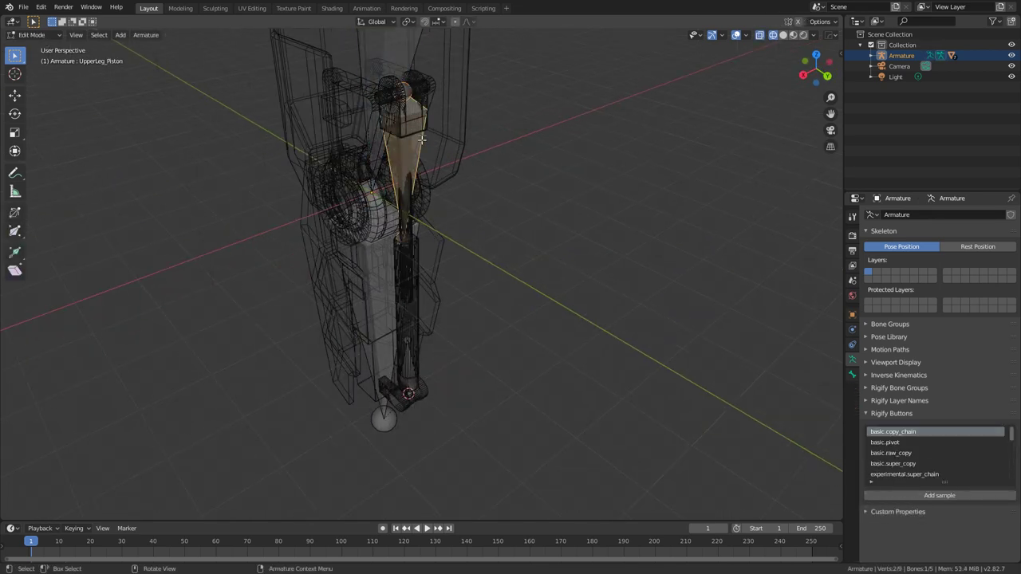
click(293, 118)
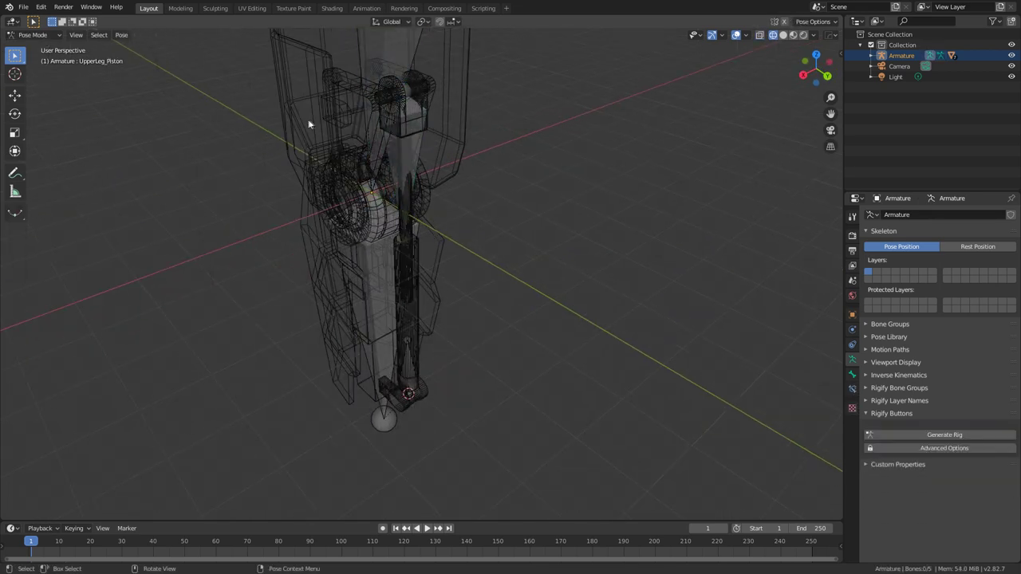
click(33, 35)
click(53, 48)
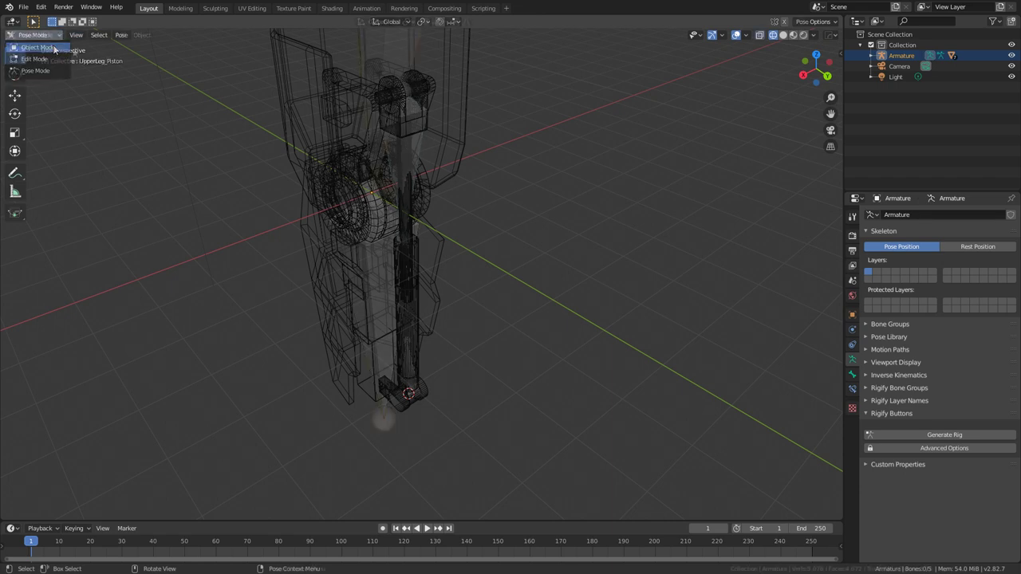
Hide the upper leg, lower leg, knee joint and knee bolt meshes, leaving the piston mesh visible.
click(317, 106)
key(h)
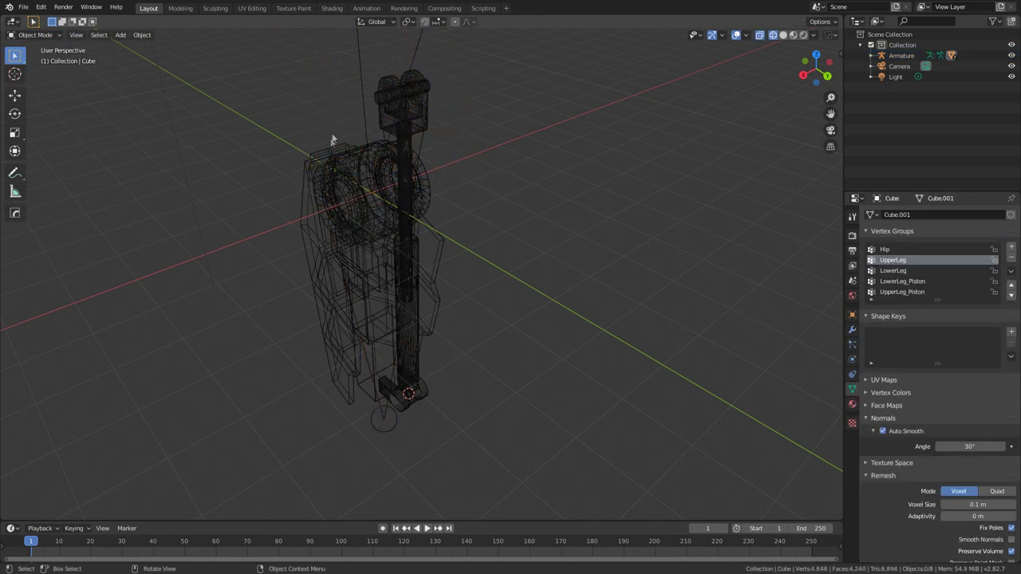
click(317, 209)
key(h)
click(357, 329)
key(h)
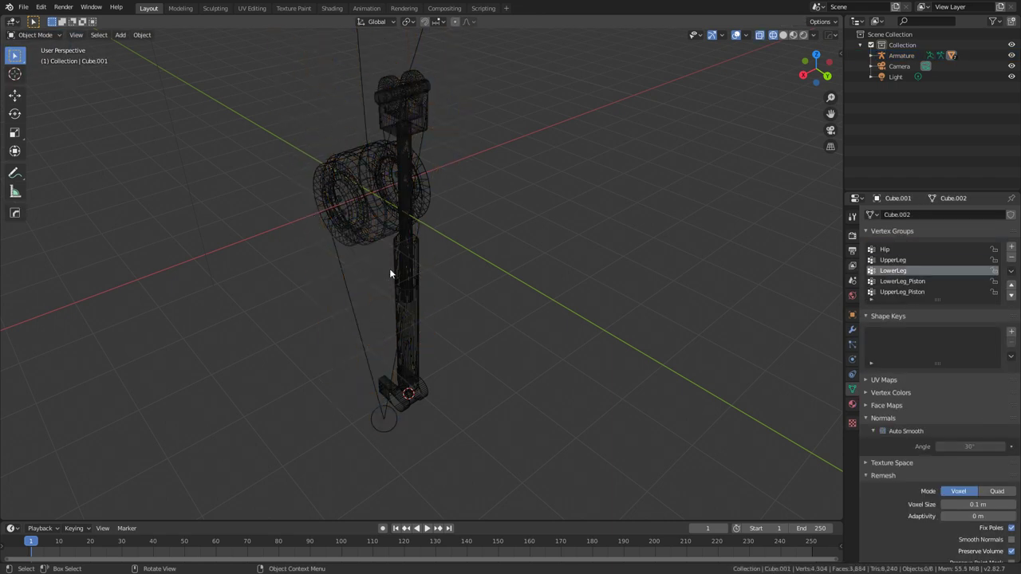
click(371, 237)
key(h)
click(345, 217)
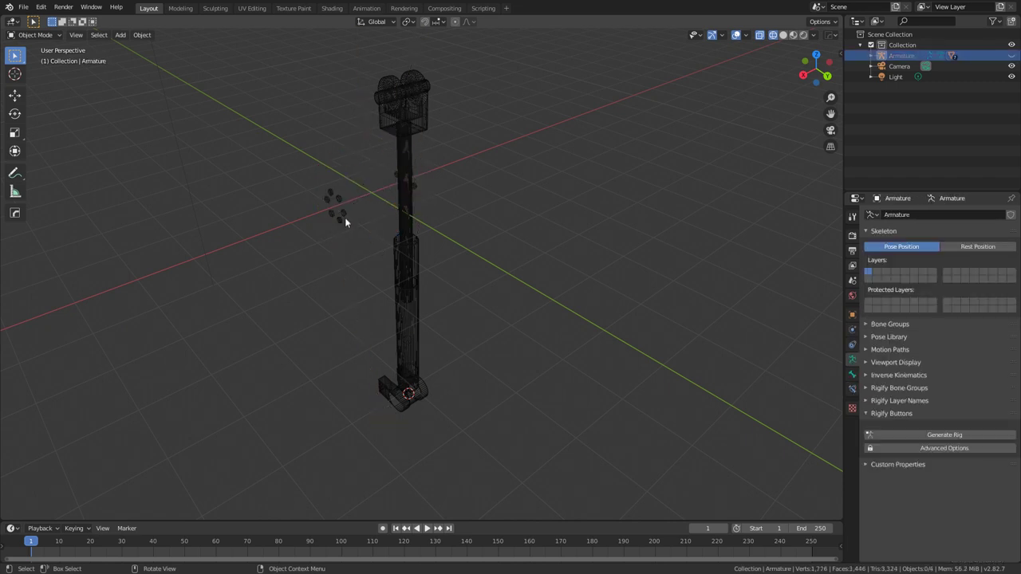
key(h)
Select the piston mesh Cylinder.001 and open it in Edit Mode.
middle_drag(394, 228, 401, 204)
click(396, 224)
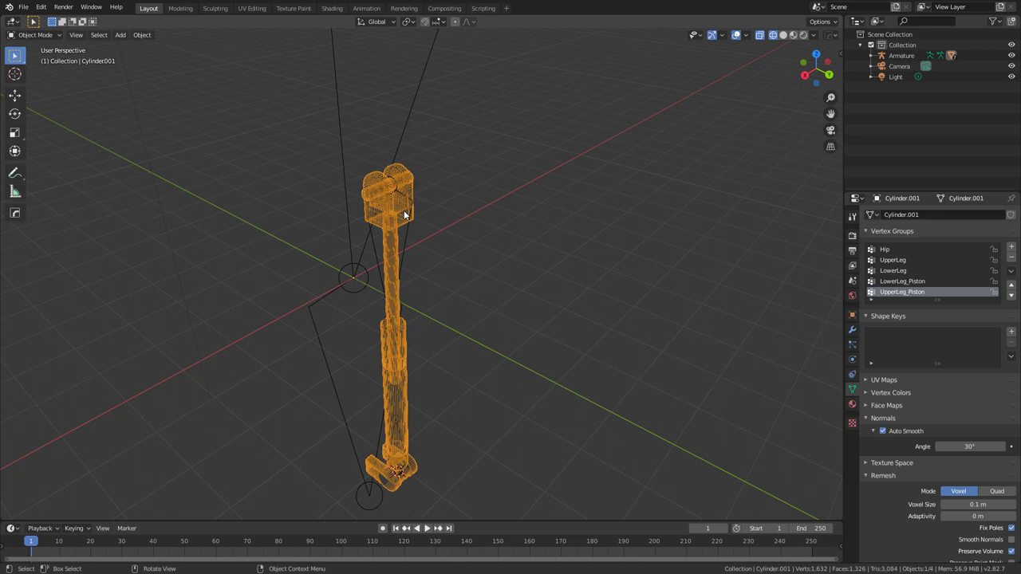
key(KP_3)
scroll(404, 210, up, 4)
key(Tab)
Assign the whole linked pin at the piston's upper end to the UpperLeg vertex group and hide it.
middle_drag(344, 164, 401, 186)
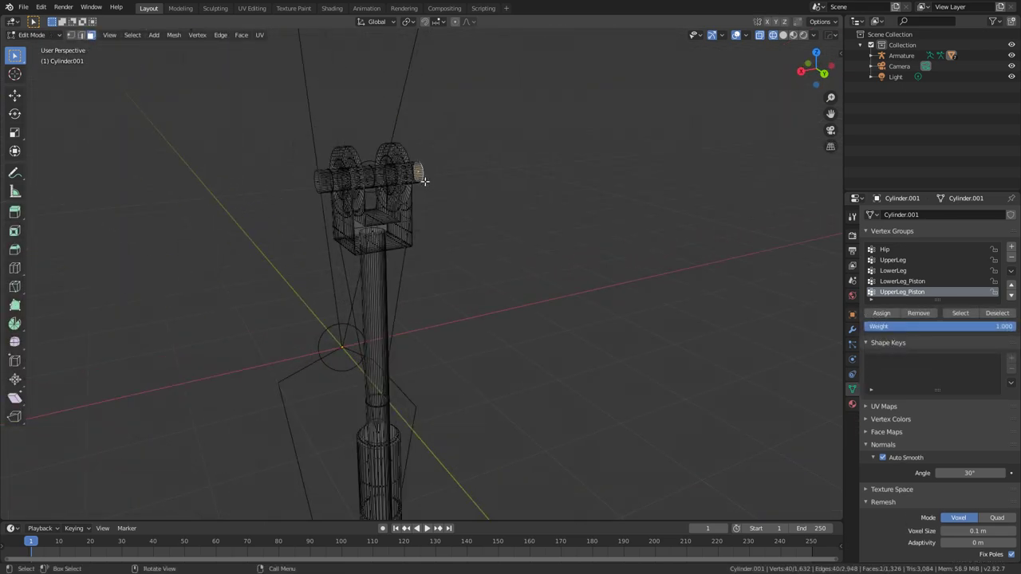
key(ctrl+l)
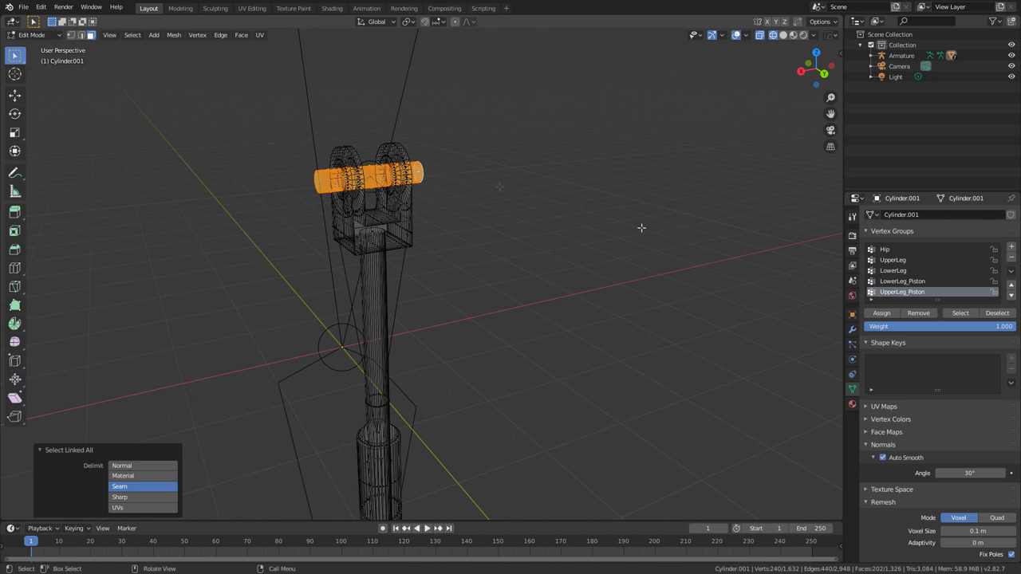
click(911, 261)
click(891, 314)
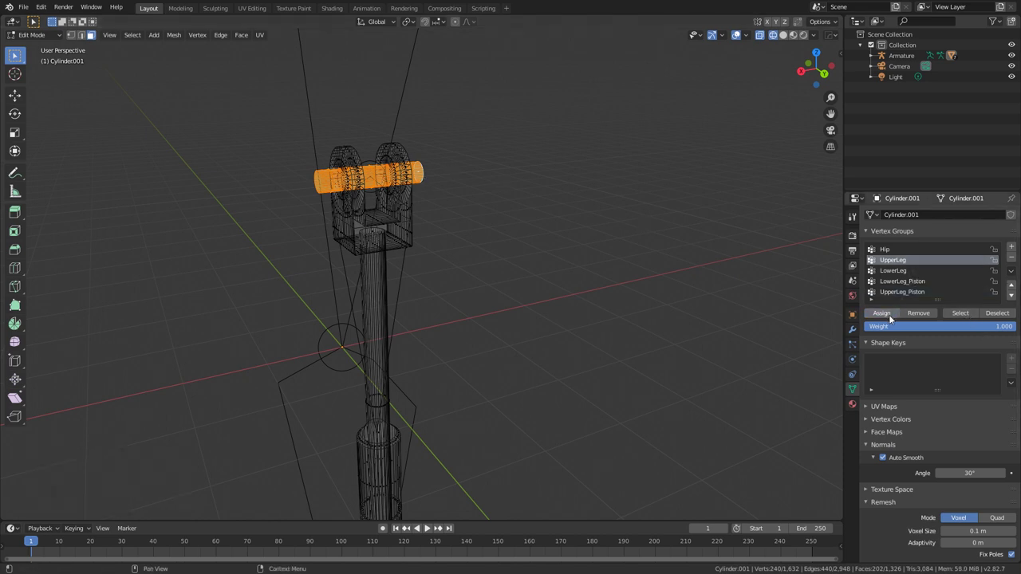
key(h)
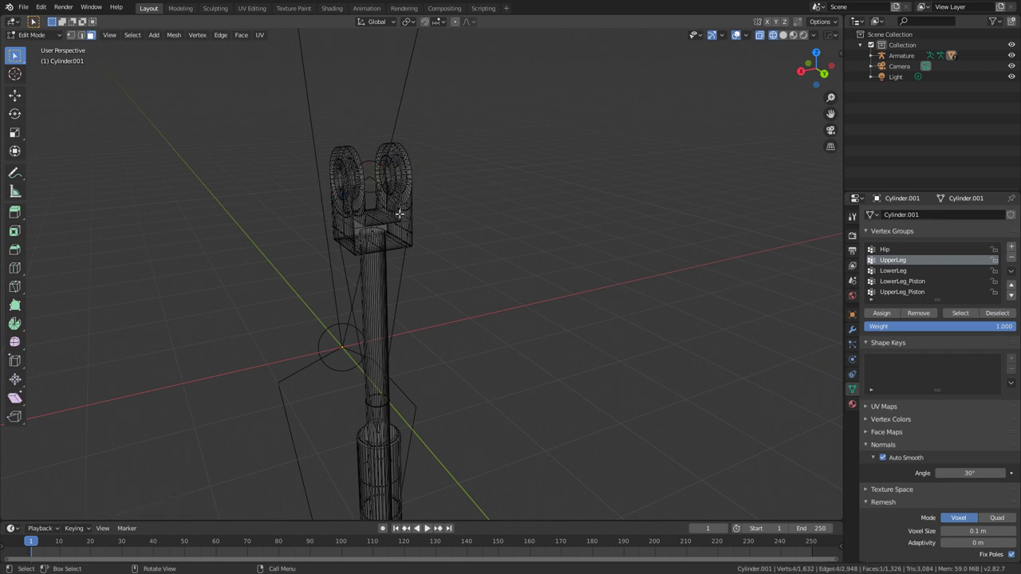
Assign the linked fork bracket at the piston's upper end to the UpperLeg_Piston vertex group and hide it.
key(ctrl+l)
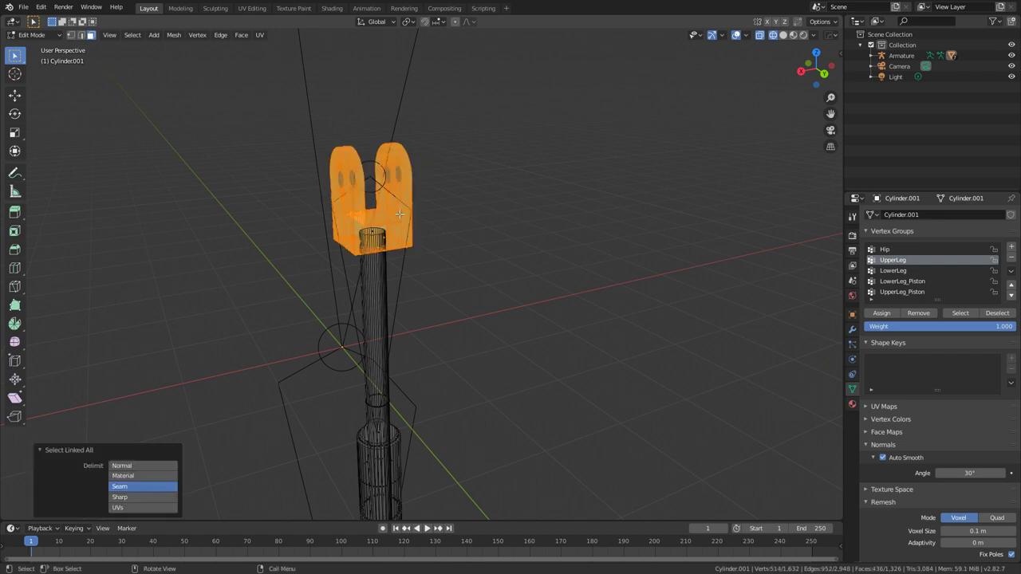
click(895, 291)
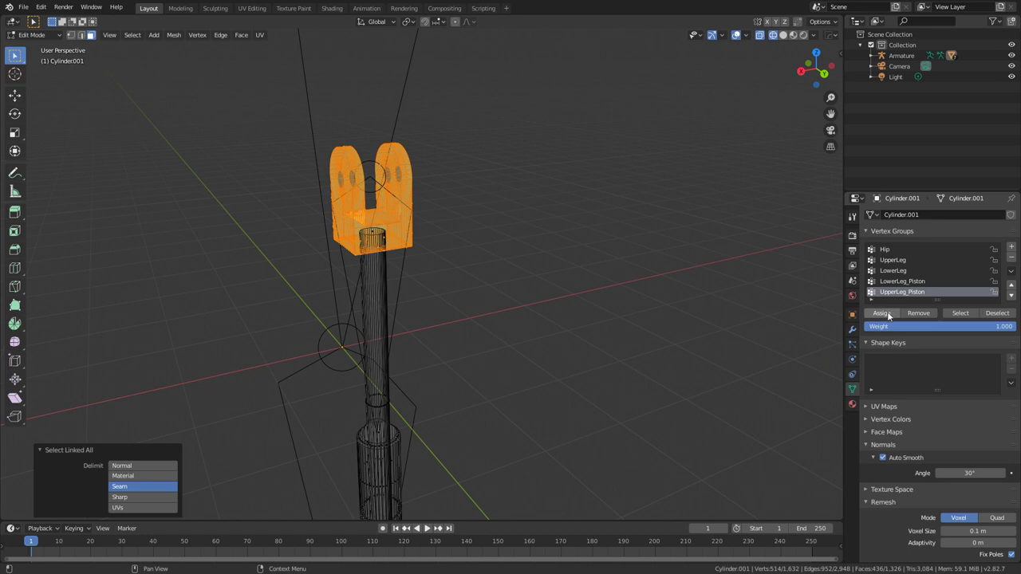
click(886, 316)
key(h)
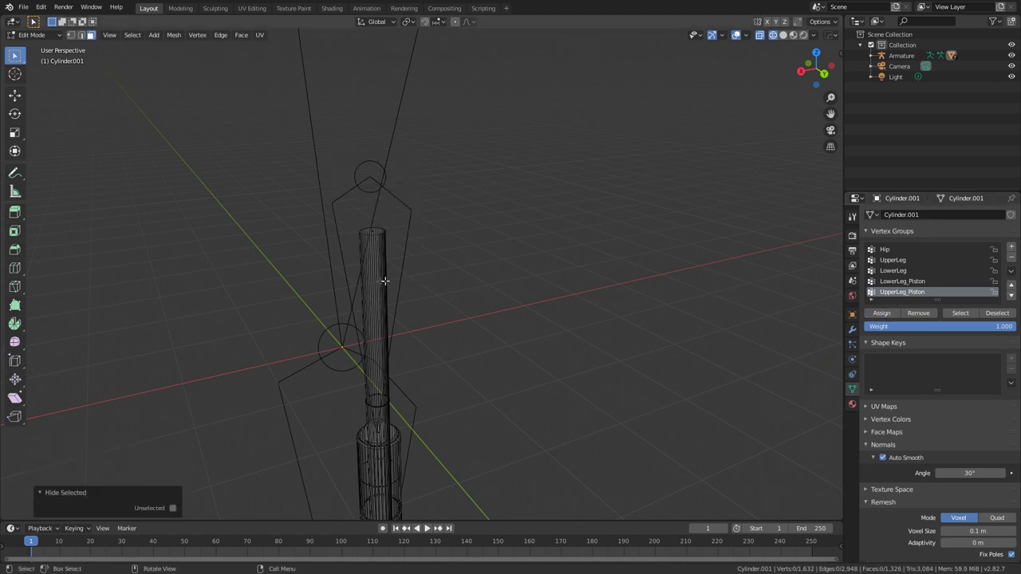
Assign the linked inner piston rod to the UpperLeg_Piston vertex group and hide it.
click(371, 232)
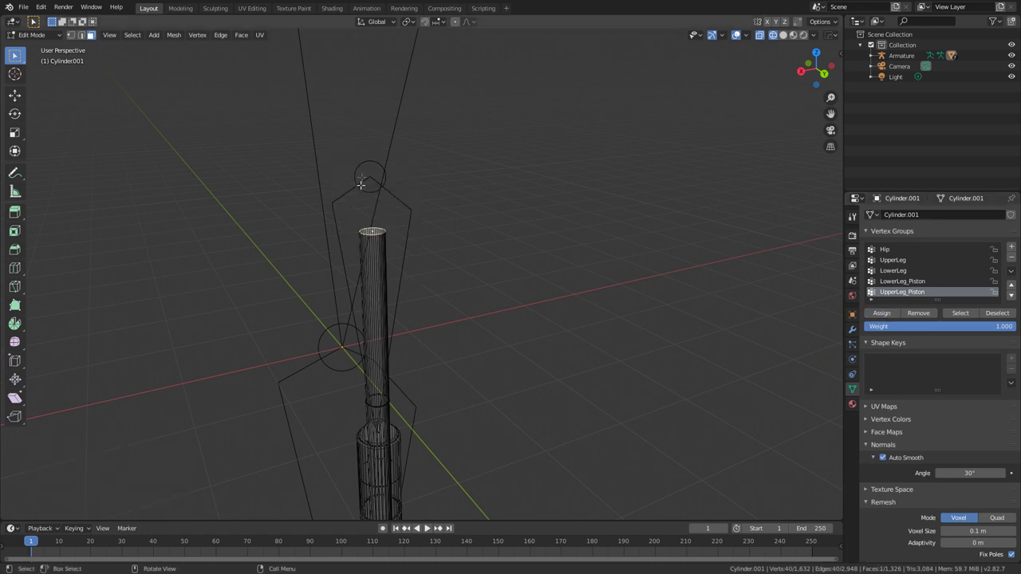
key(ctrl+l)
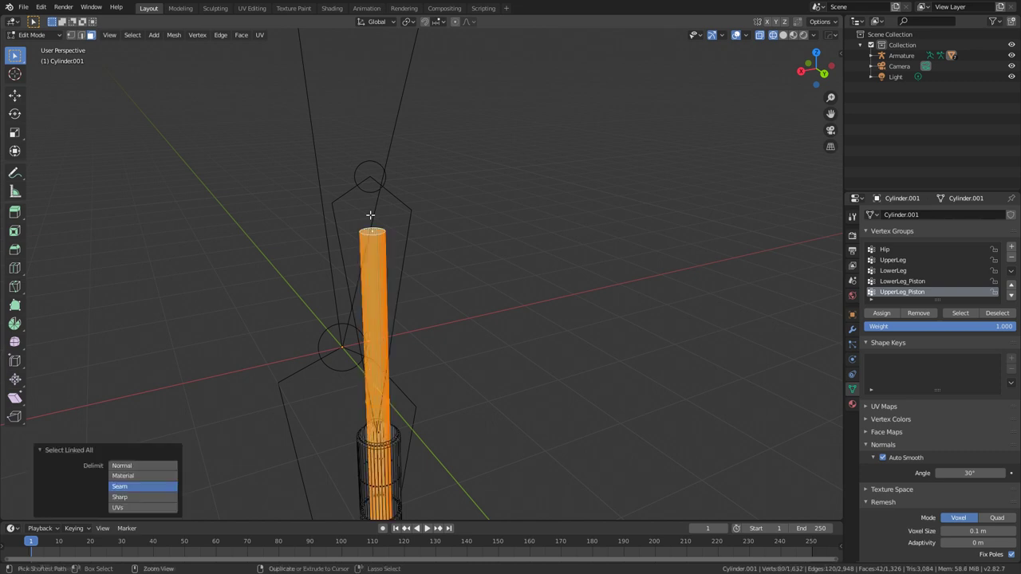
scroll(587, 362, down, 1)
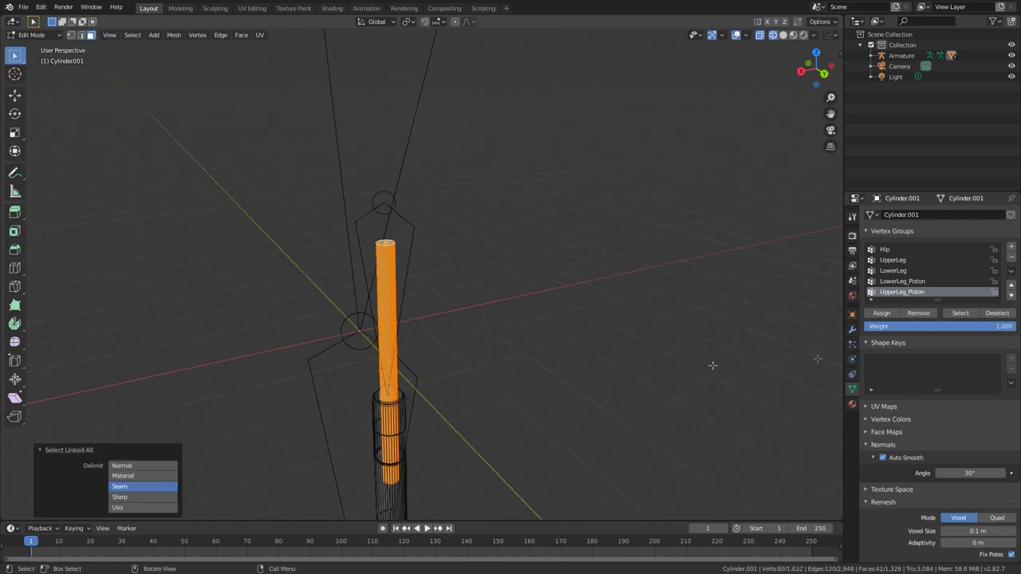
click(882, 315)
shift+middle_drag(532, 358, 577, 253)
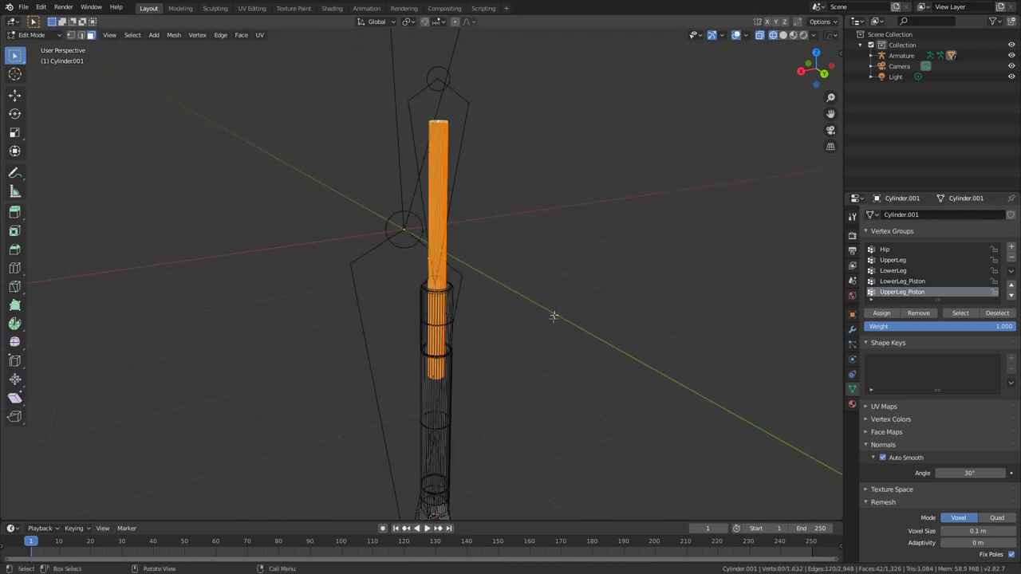
key(h)
Reveal the hidden piston parts and assign the linked mounting bracket at the piston's lower end to the LowerLeg vertex group.
middle_drag(556, 350, 492, 392)
key(alt+h)
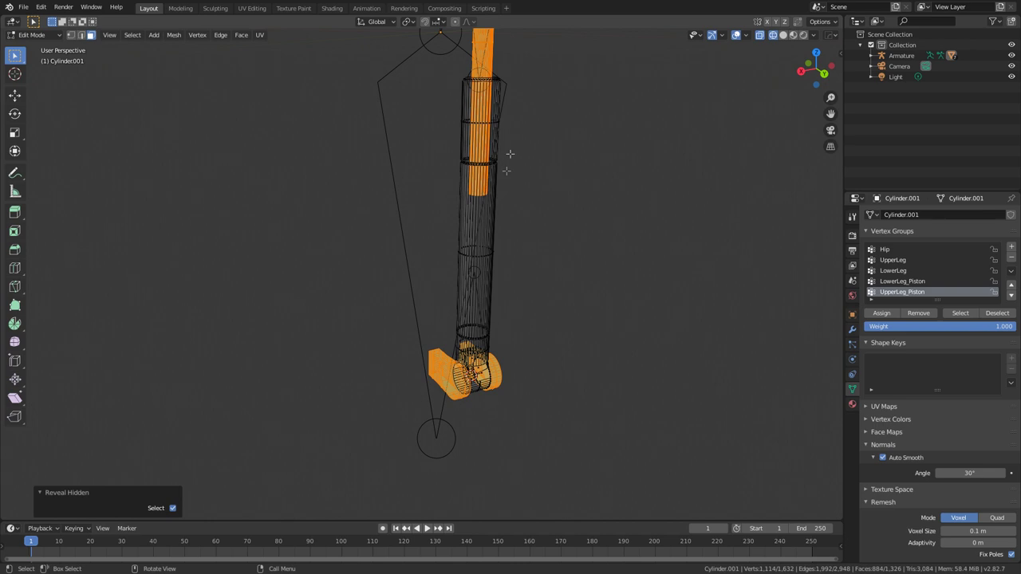
shift+middle_drag(456, 380, 335, 327)
click(443, 320)
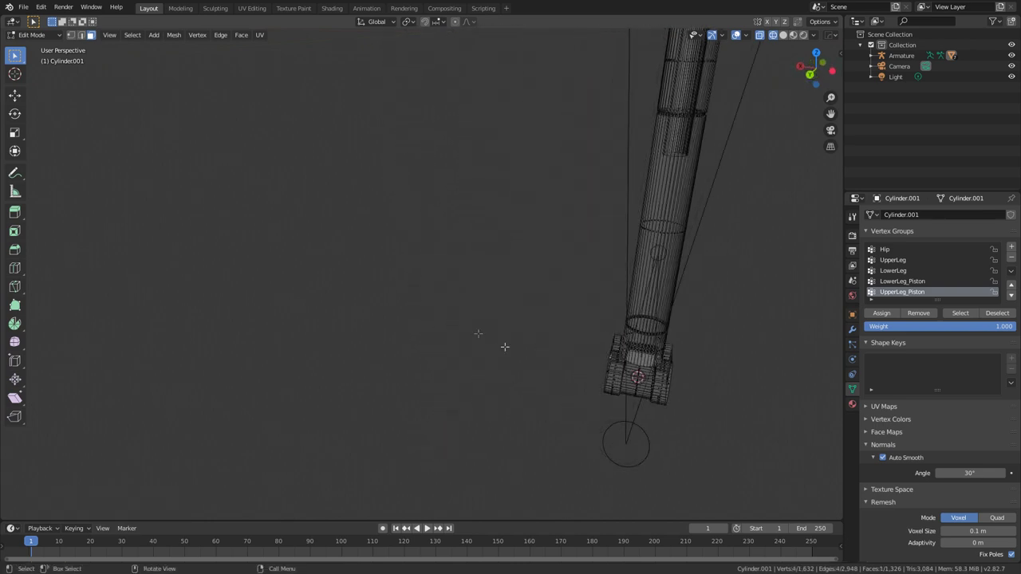
key(ctrl+l)
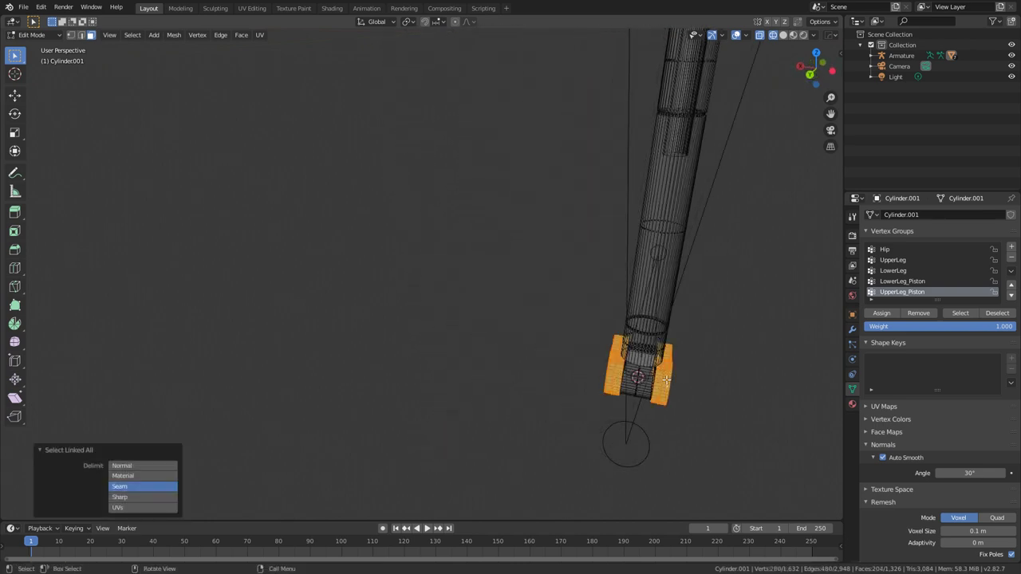
click(893, 270)
click(881, 313)
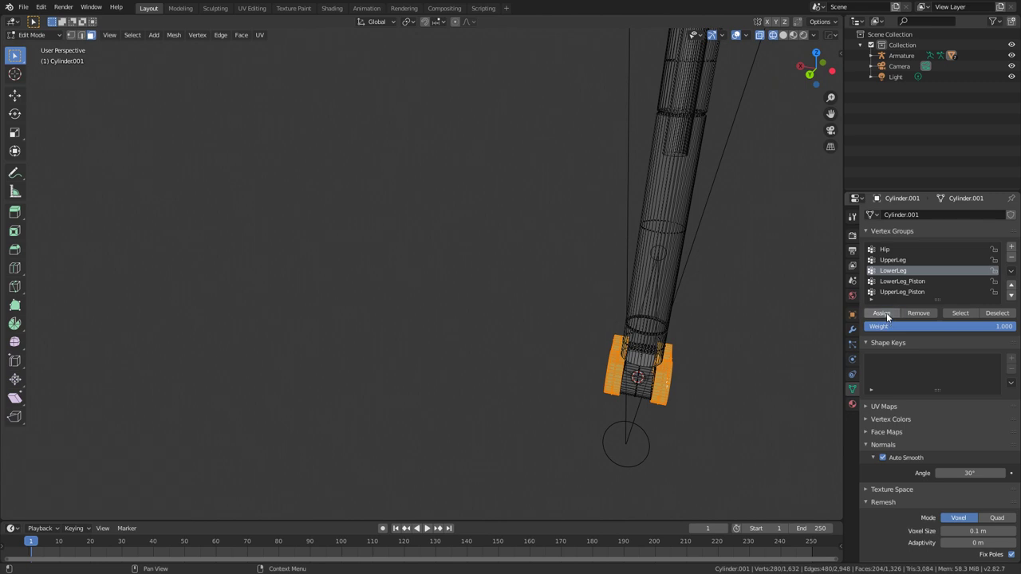
Assign the linked outer piston cylinder to the LowerLeg_Piston vertex group.
middle_drag(717, 357, 789, 359)
scroll(699, 362, up, 1)
click(477, 350)
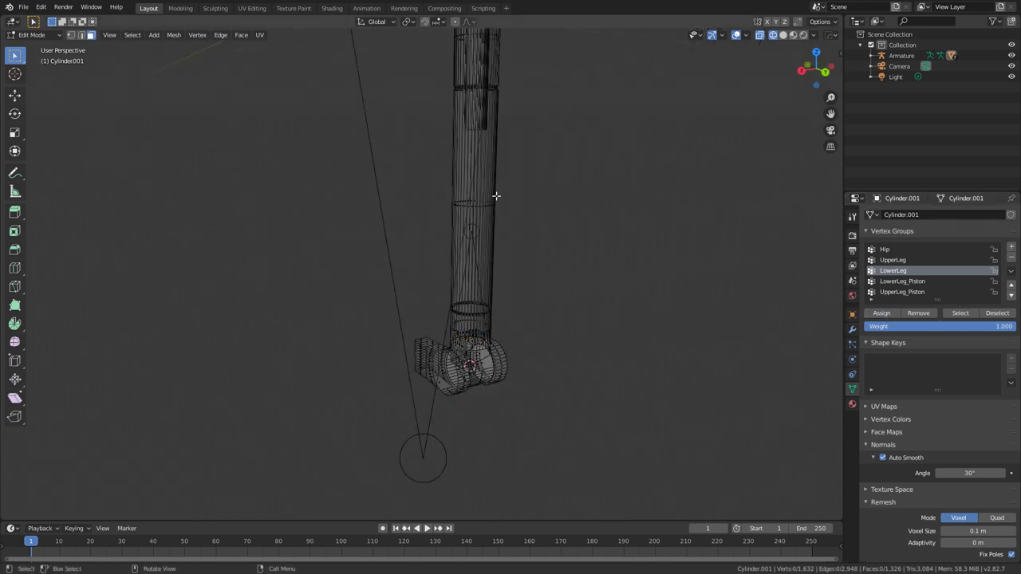
click(475, 235)
key(ctrl+l)
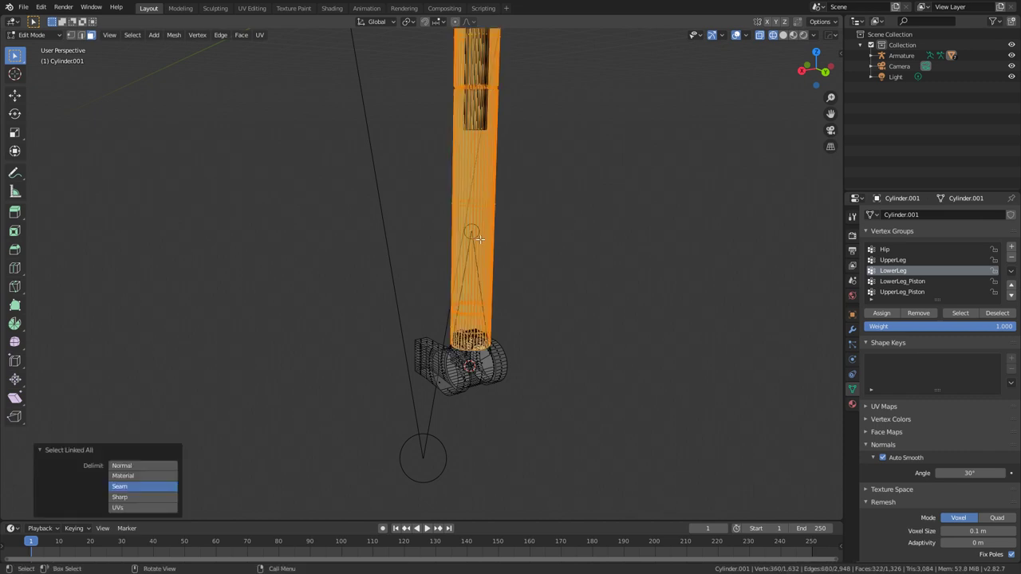
click(900, 282)
Assign the linked pivot piece between the lower bracket discs to the LowerLeg_Piston vertex group.
middle_drag(500, 415, 494, 408)
click(487, 396)
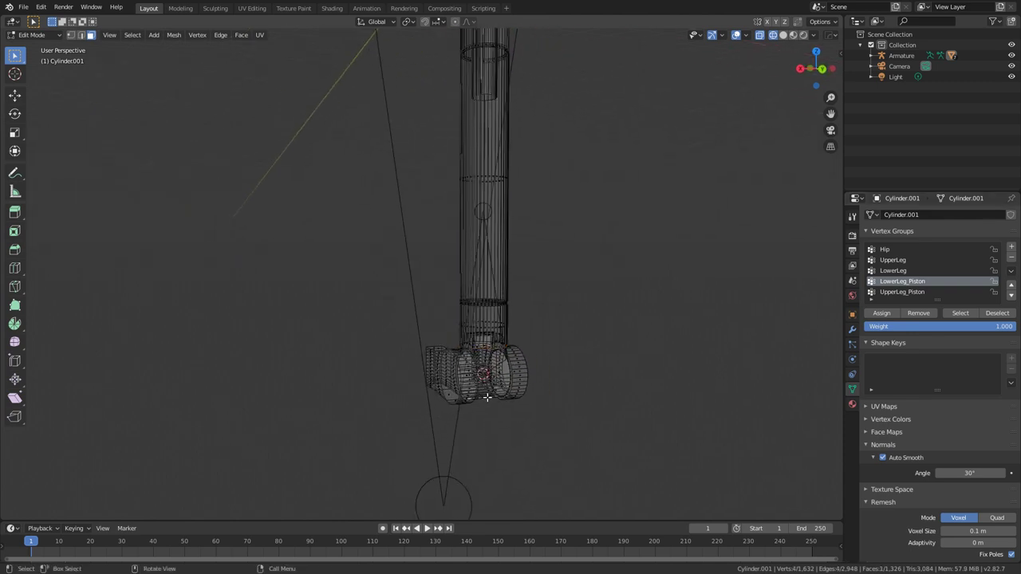
key(ctrl+l)
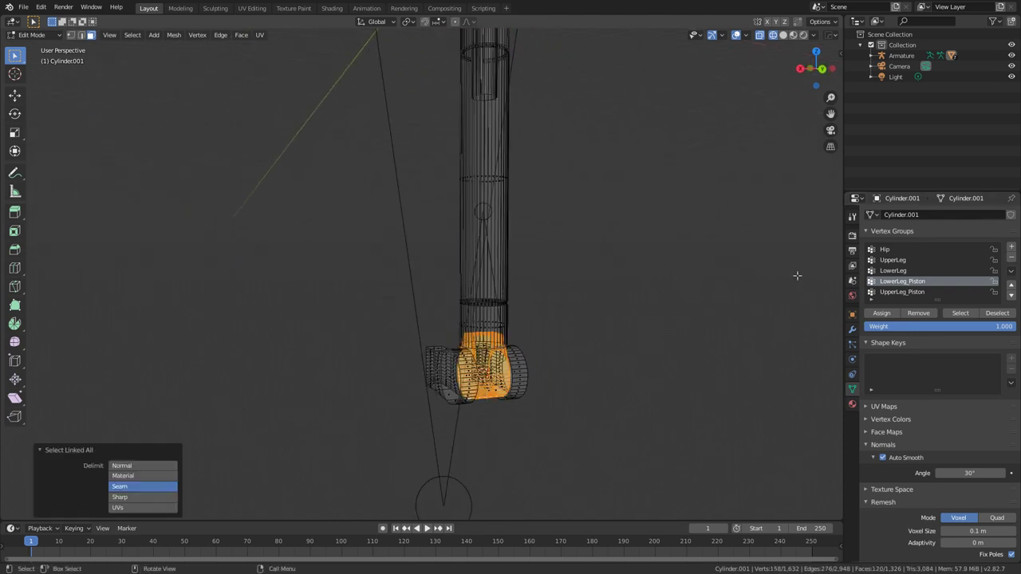
click(881, 313)
Leave Edit Mode, unhide all the leg parts and switch the armature to Pose Mode.
scroll(578, 335, down, 3)
middle_drag(578, 335, 306, 378)
key(Tab)
key(alt+h)
click(305, 378)
click(35, 34)
click(32, 71)
Test the rig in side view by rotating the LowerLeg, piston and UpperLeg bones in turn, cancelling each rotation.
click(327, 361)
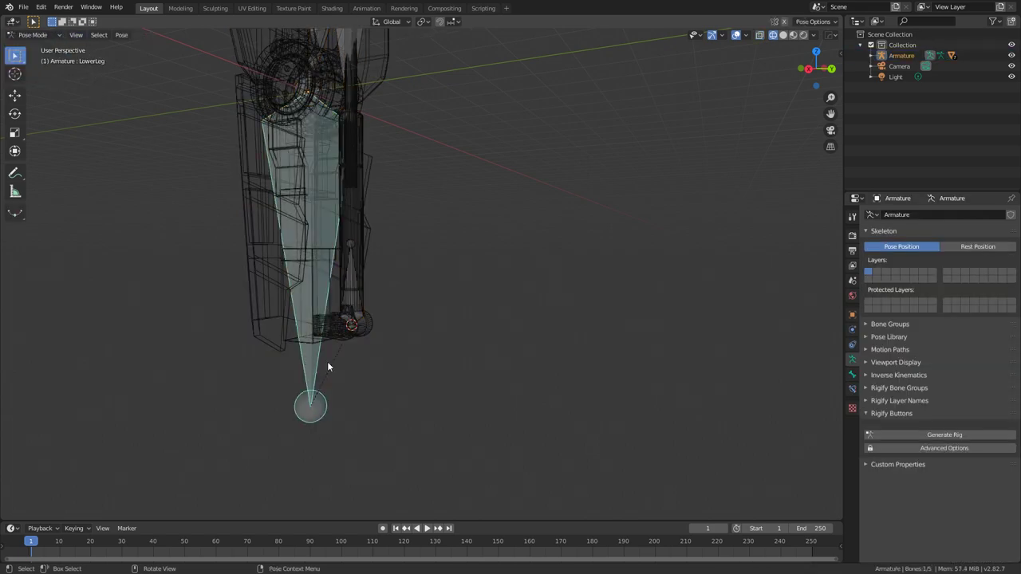
key(KP_3)
key(r)
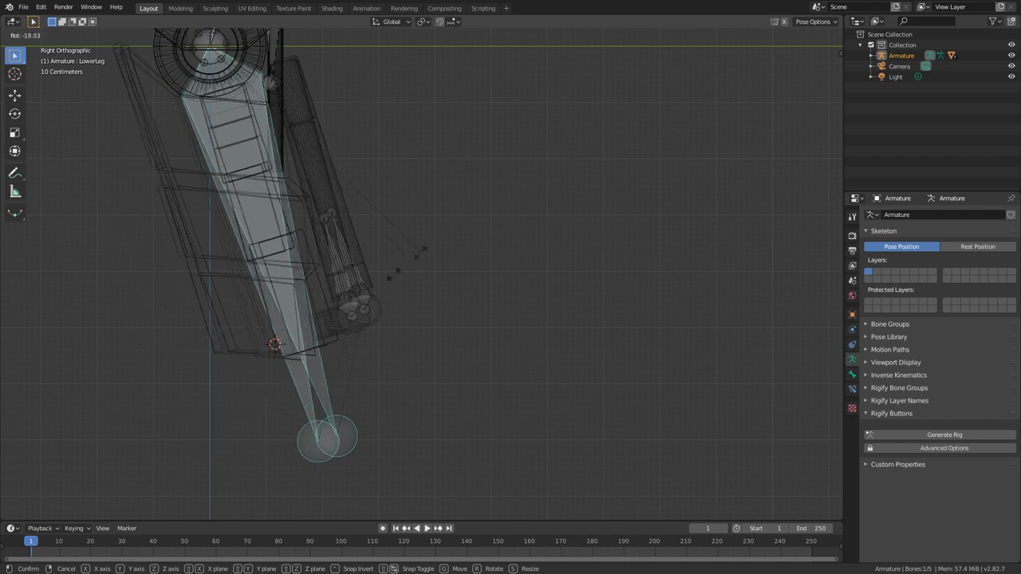
right_click(335, 297)
click(271, 311)
key(r)
right_click(448, 317)
shift+middle_drag(323, 116, 354, 293)
click(316, 168)
key(r)
right_click(386, 197)
shift+middle_drag(383, 199, 395, 331)
right_click(310, 147)
click(335, 74)
key(r)
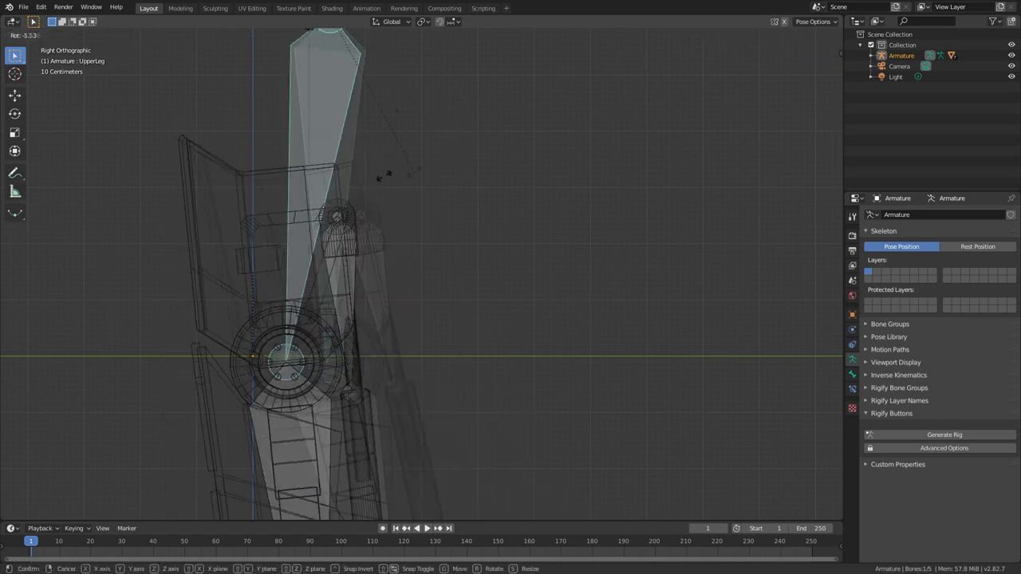
right_click(351, 181)
Try a Track To constraint on the UpperLeg_Piston bone targeting the armature's LowerLeg_Piston bone, and remove it.
scroll(358, 296, down, 3)
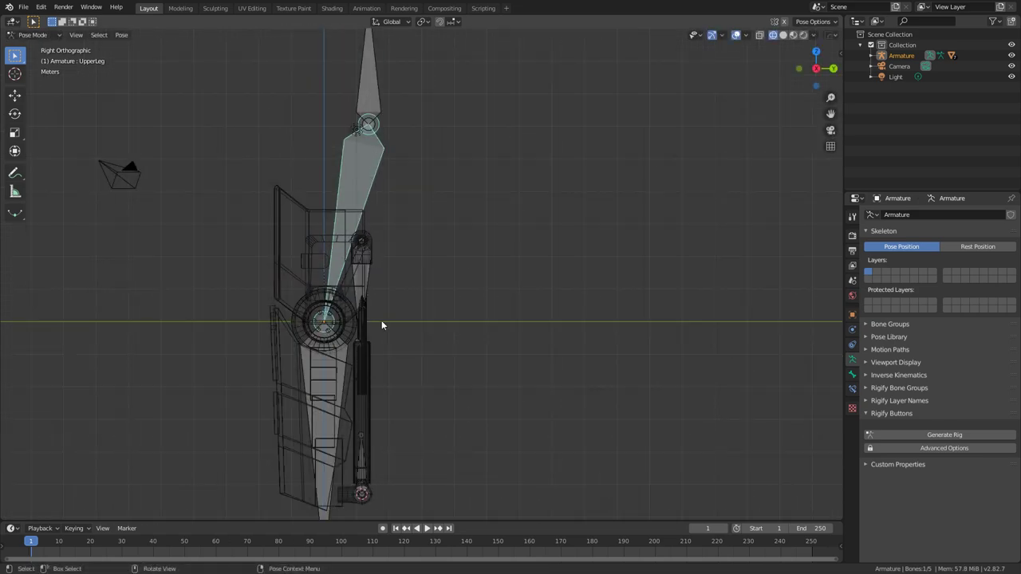
shift+middle_drag(373, 308, 372, 238)
scroll(351, 208, up, 2)
click(339, 181)
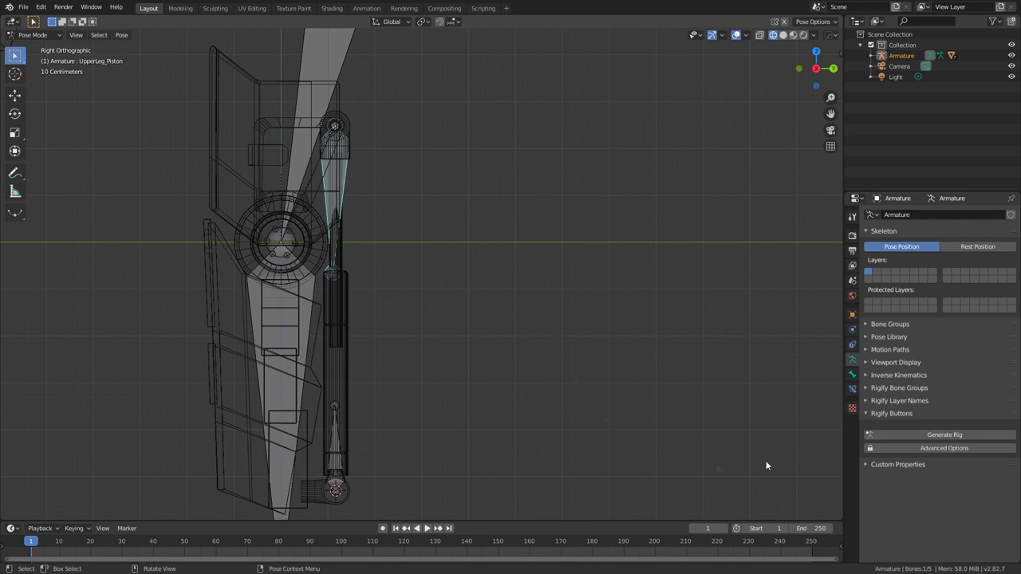
click(852, 390)
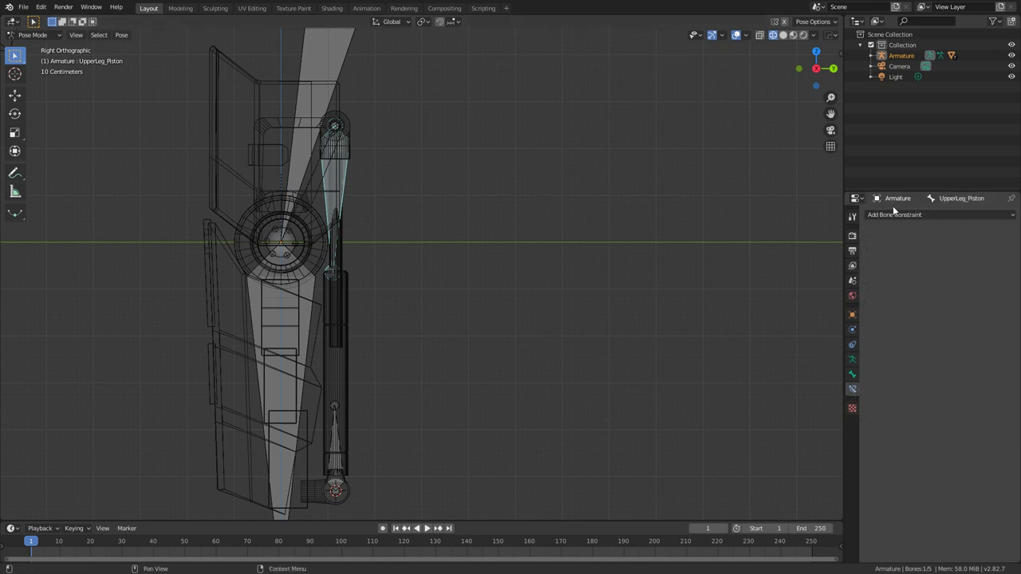
click(896, 215)
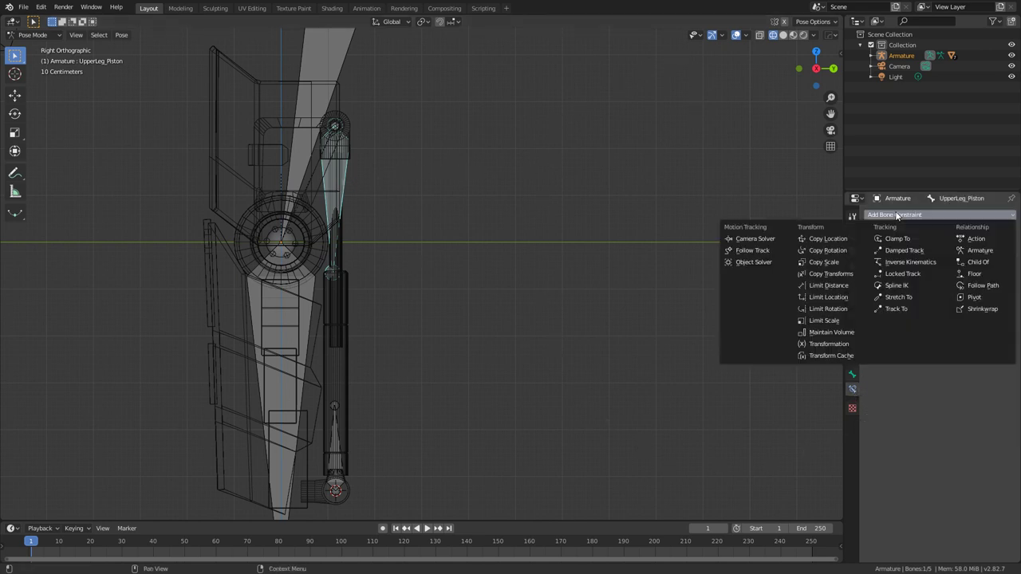
click(904, 310)
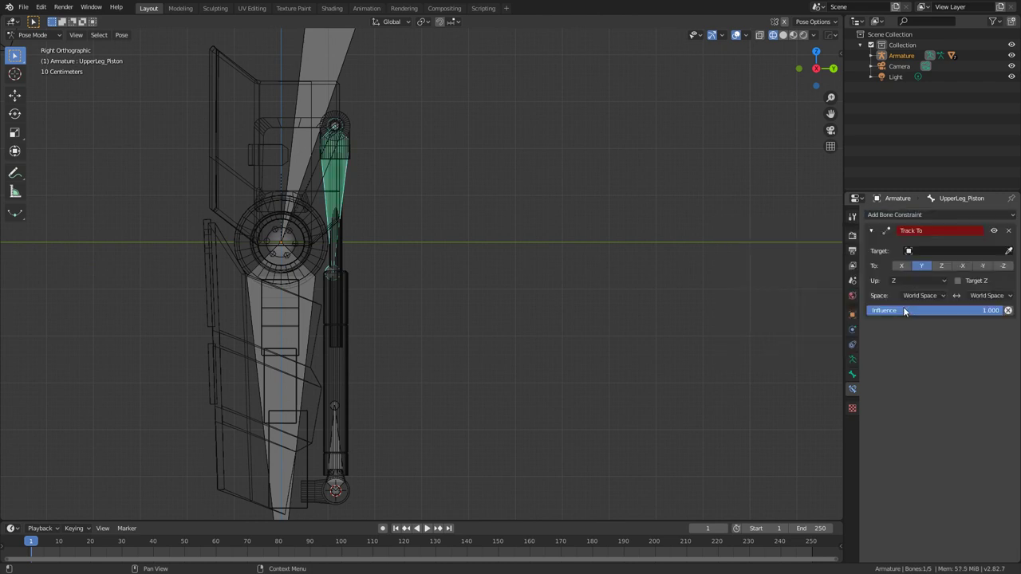
click(1008, 251)
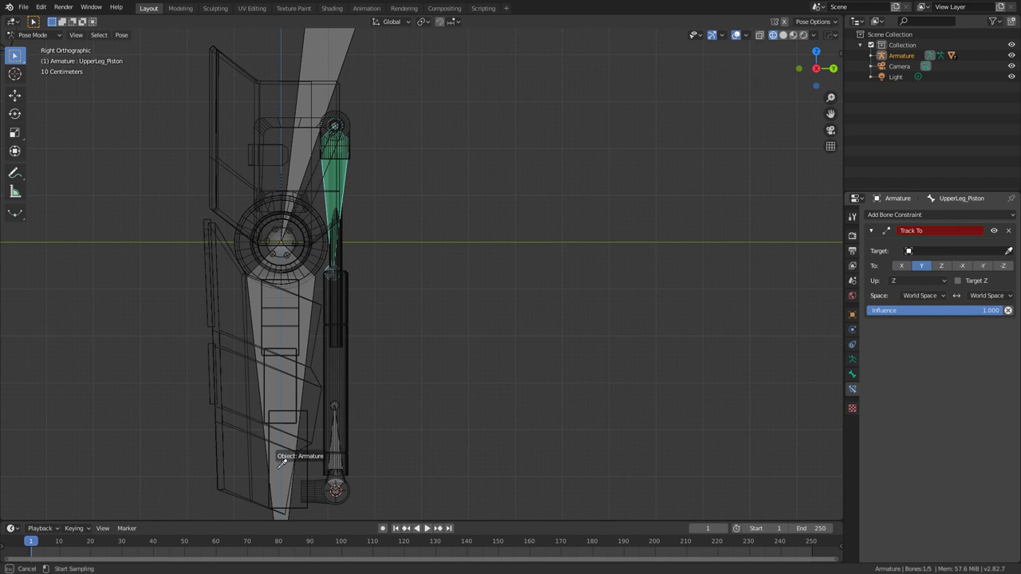
click(285, 455)
click(970, 268)
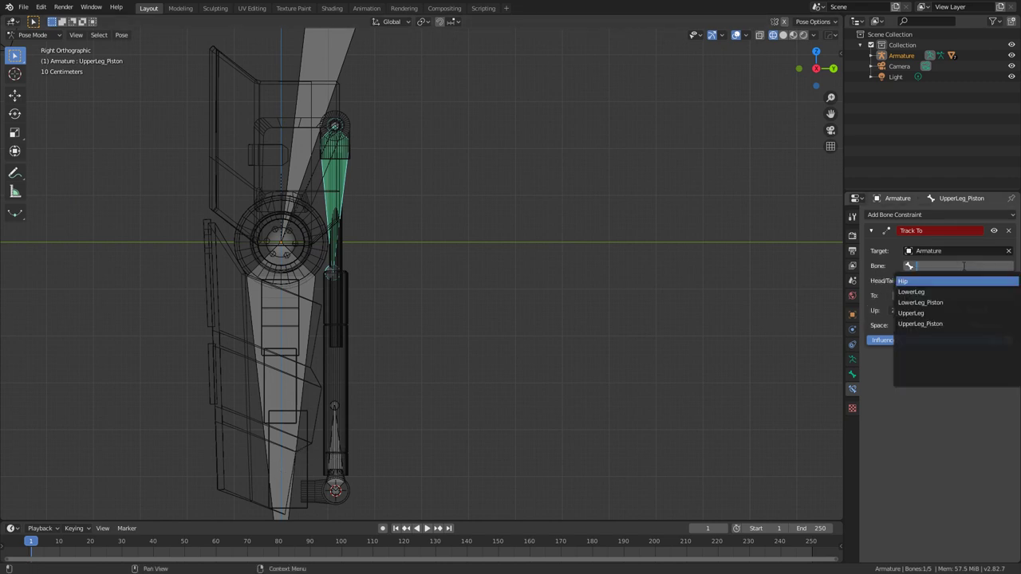
click(944, 307)
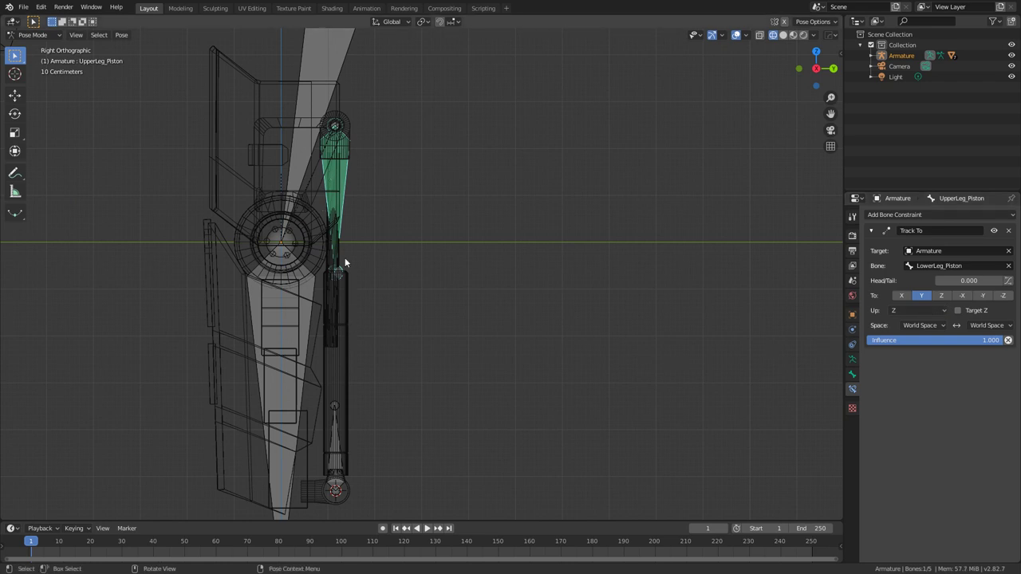
click(1008, 232)
Snap the 3D cursor to the lower end face of the inner piston rod in the piston mesh.
shift+middle_drag(391, 255, 428, 230)
click(43, 36)
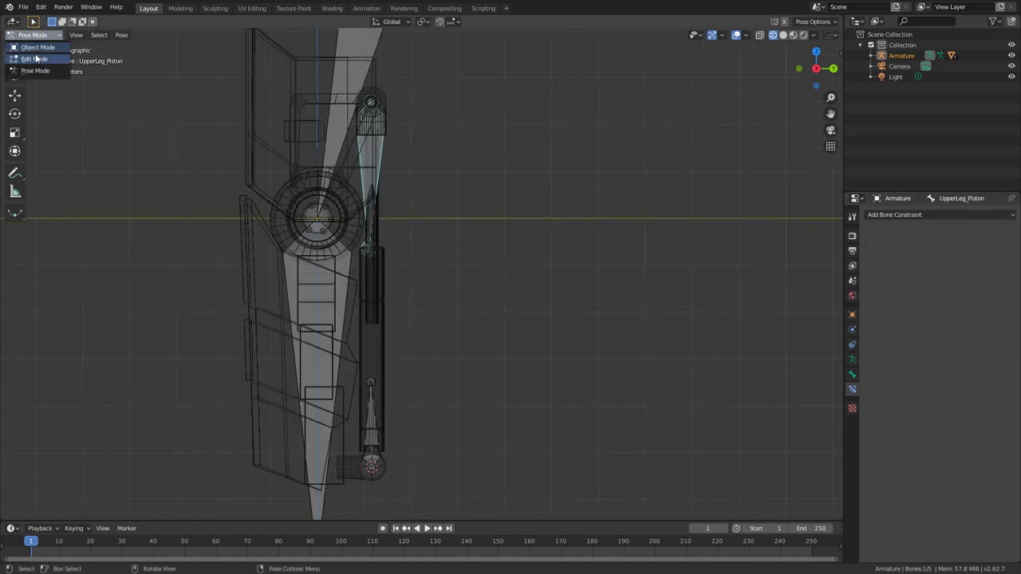
click(35, 59)
click(368, 246)
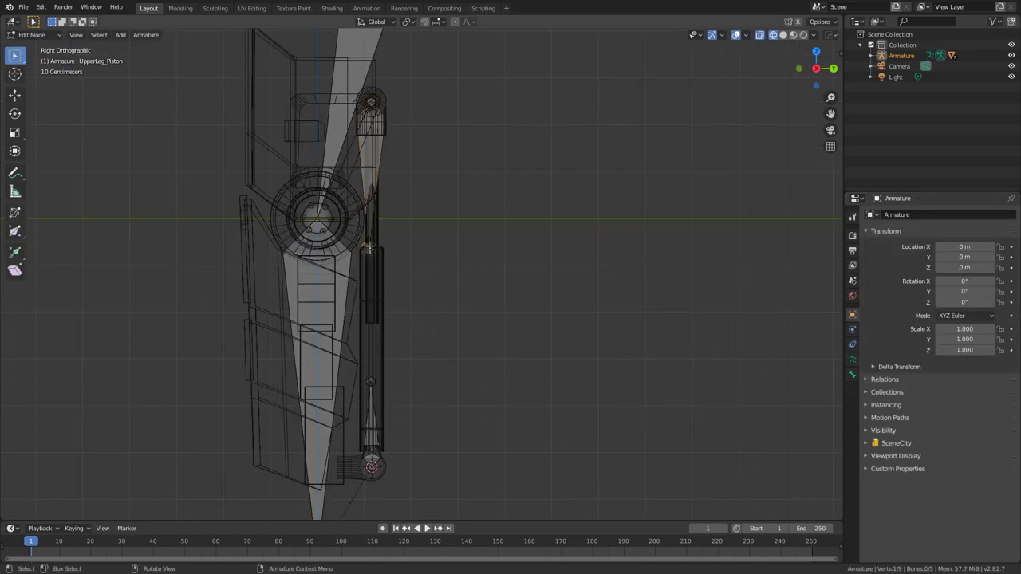
scroll(370, 328, up, 3)
key(Tab)
click(342, 358)
key(Tab)
click(342, 359)
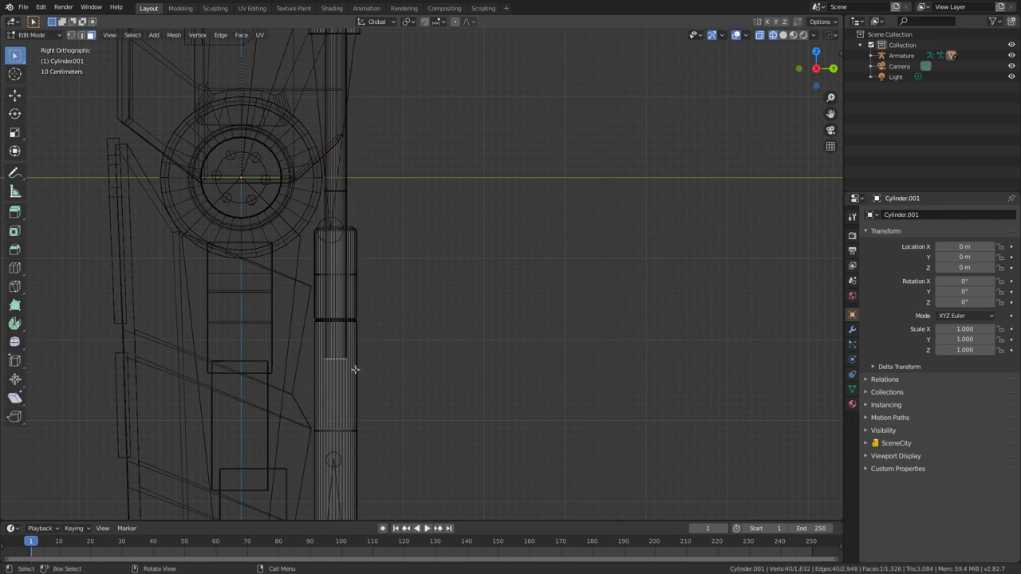
key(shift+s)
click(354, 430)
key(Tab)
Snap the lower tip of the UpperLeg_Piston bone to the 3D cursor in the armature's Edit Mode.
click(292, 110)
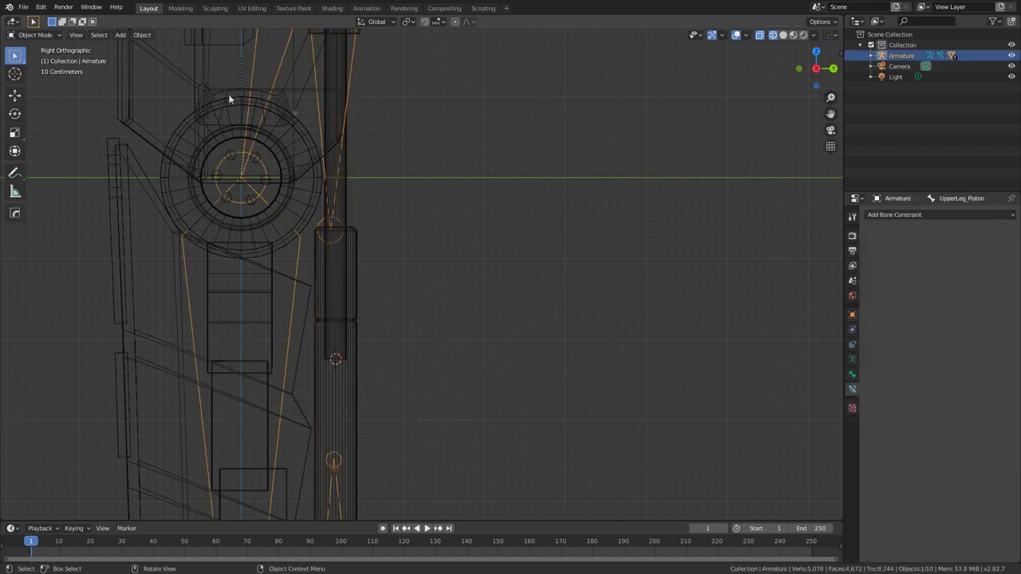
click(32, 34)
click(32, 57)
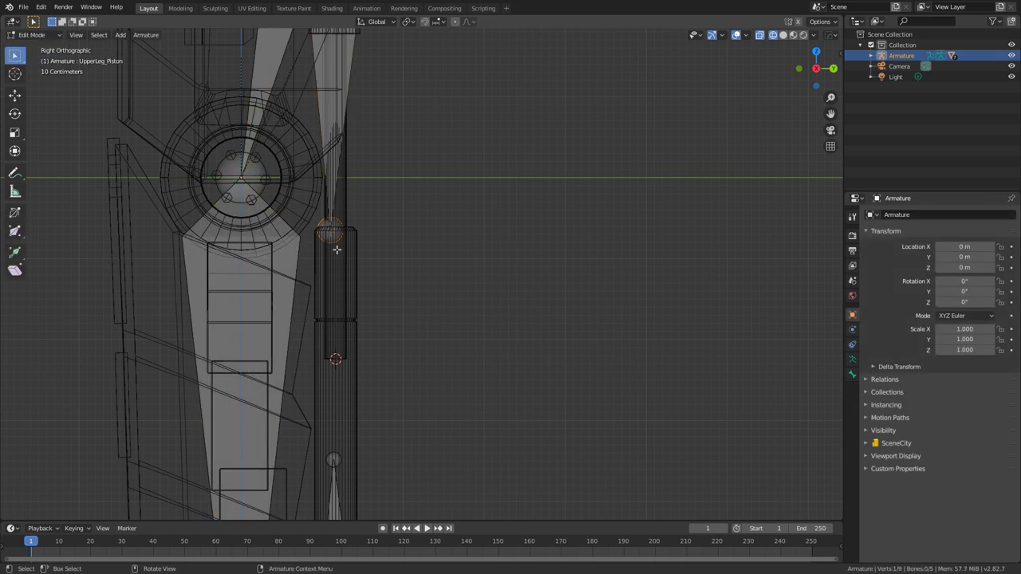
key(shift+s)
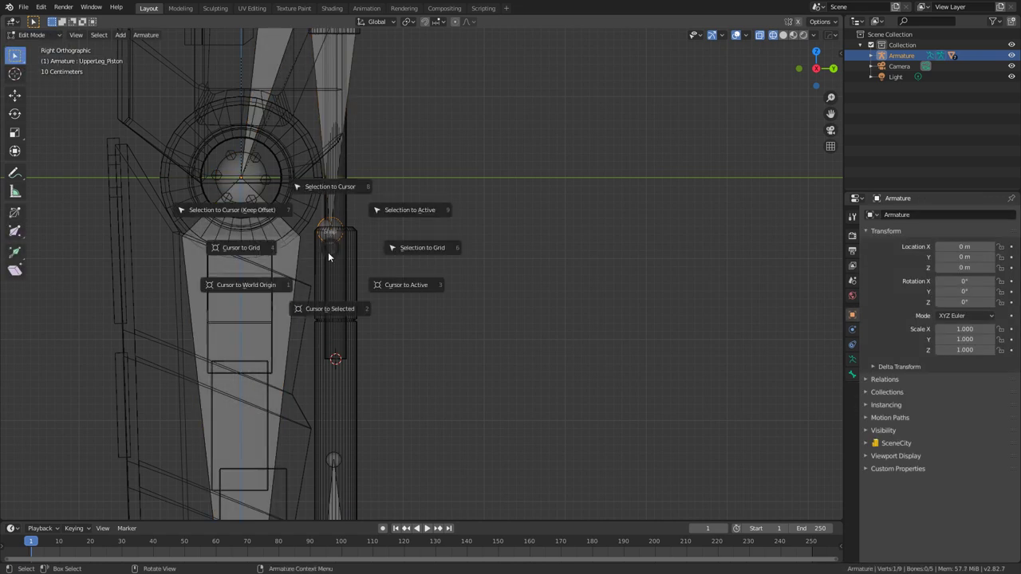
click(328, 189)
key(Tab)
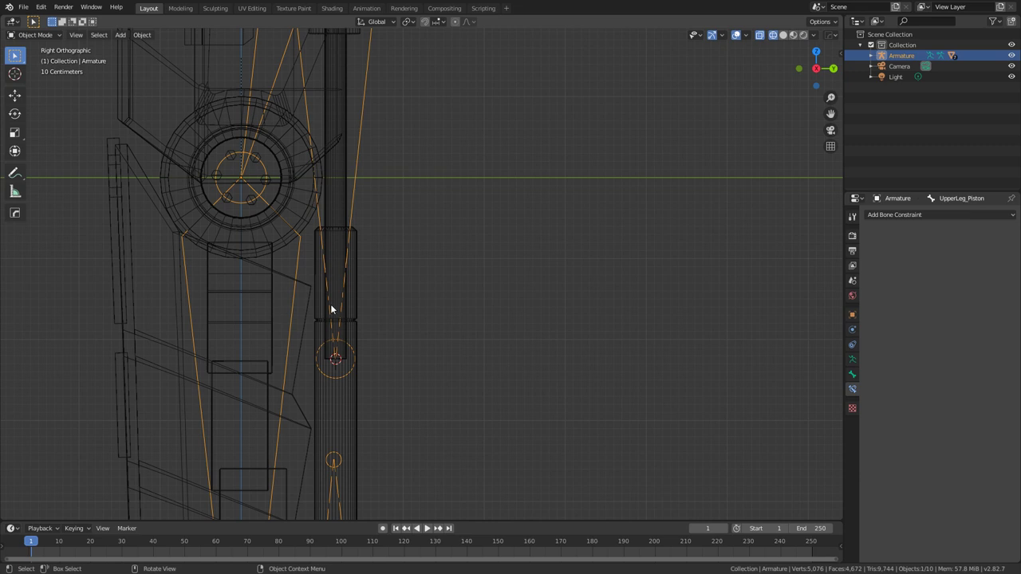
Test the UpperLeg_Piston bone's rotation in Pose Mode and cancel the rotation.
click(32, 34)
click(51, 72)
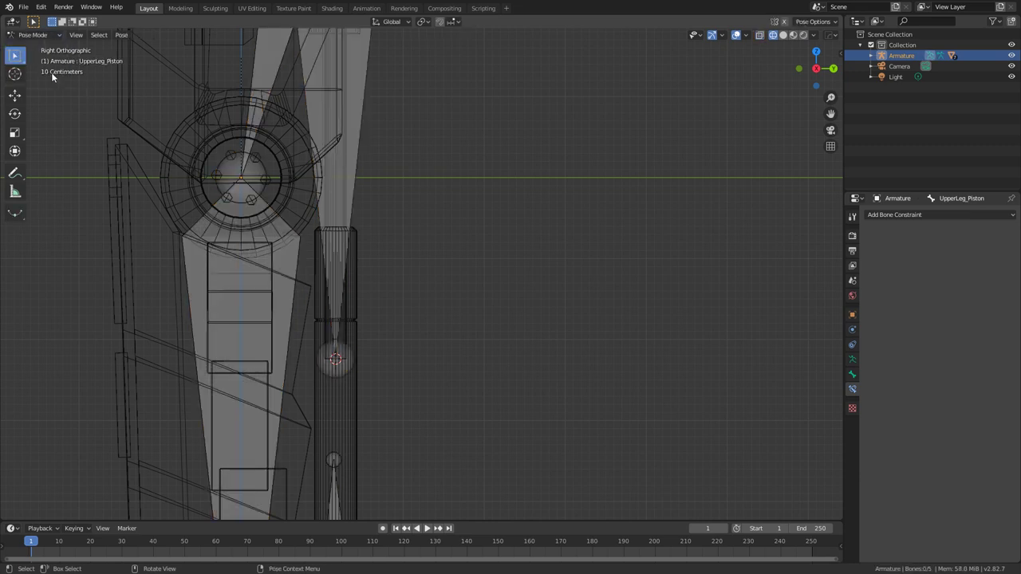
click(330, 204)
key(r)
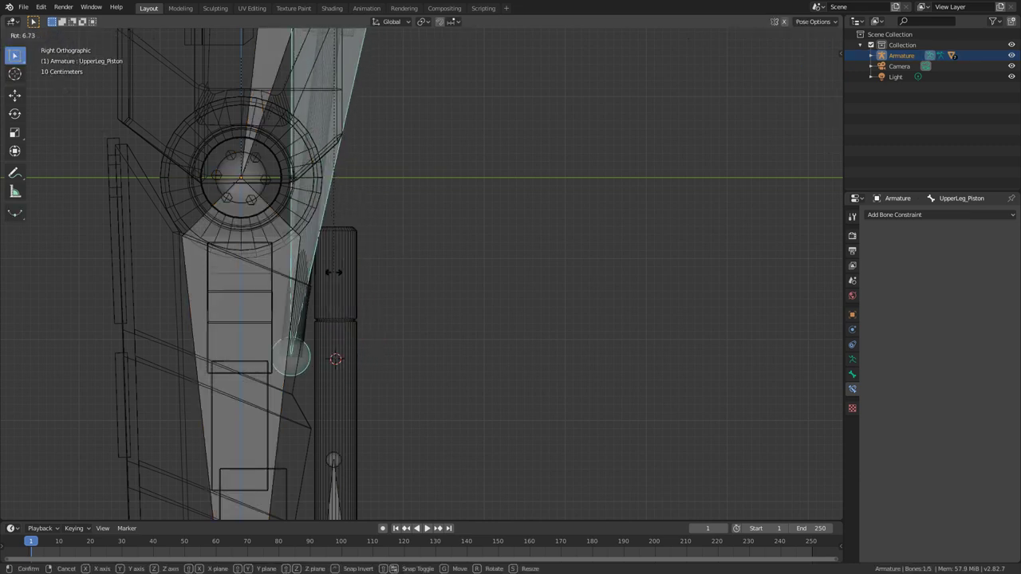
right_click(365, 275)
Snap the 3D cursor to the upper end face of the outer piston cylinder in the piston mesh.
shift+middle_drag(385, 341, 405, 263)
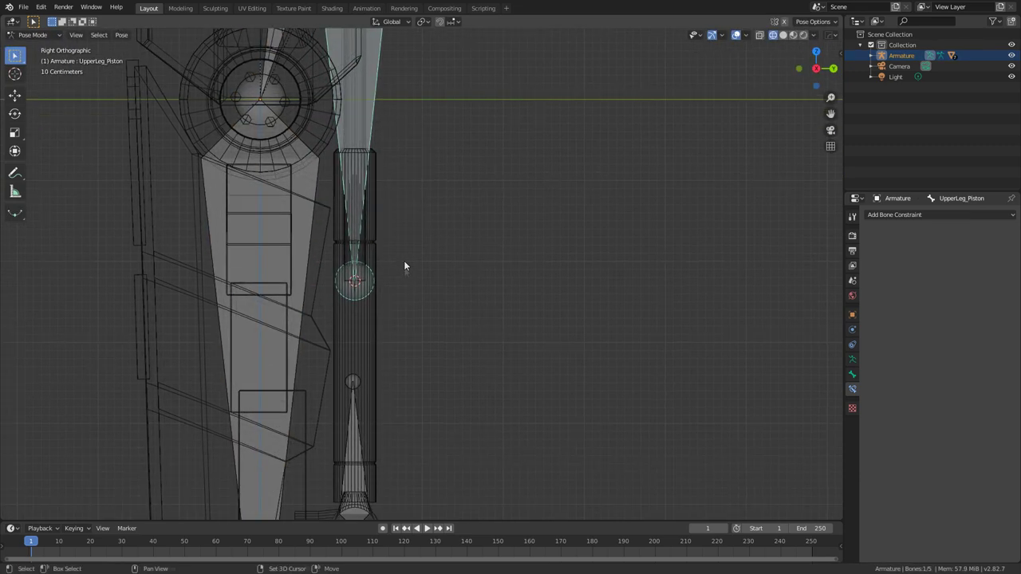
click(374, 417)
click(32, 35)
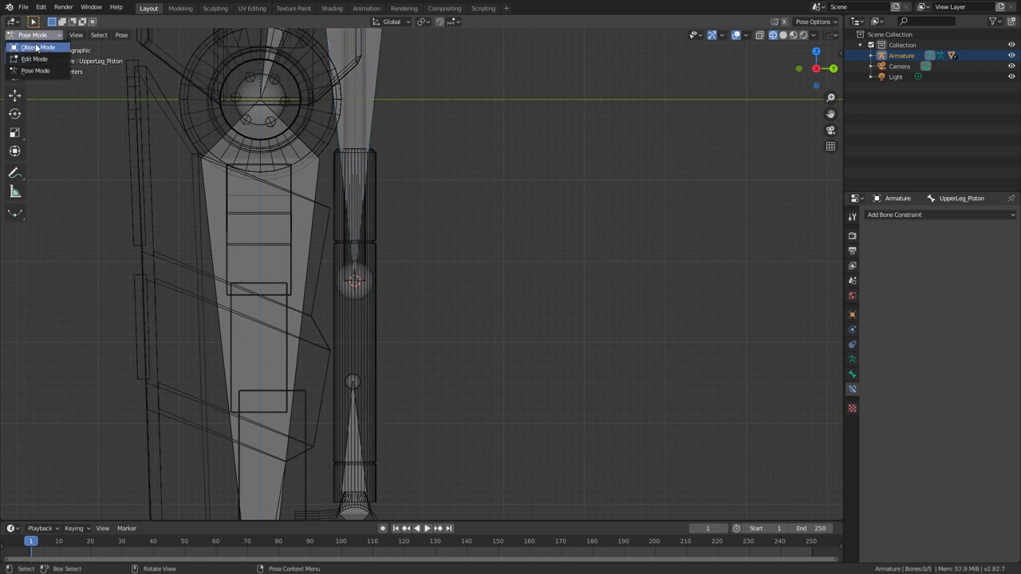
click(36, 48)
click(375, 343)
key(Tab)
shift+middle_drag(370, 174, 374, 276)
scroll(373, 276, up, 2)
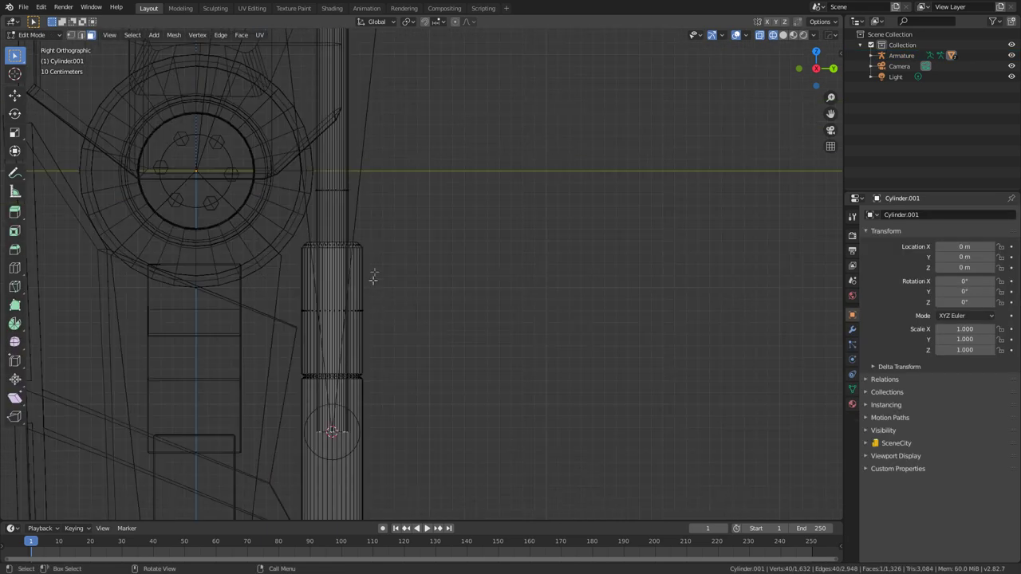
alt+click(332, 242)
click(331, 241)
scroll(341, 407, down, 5)
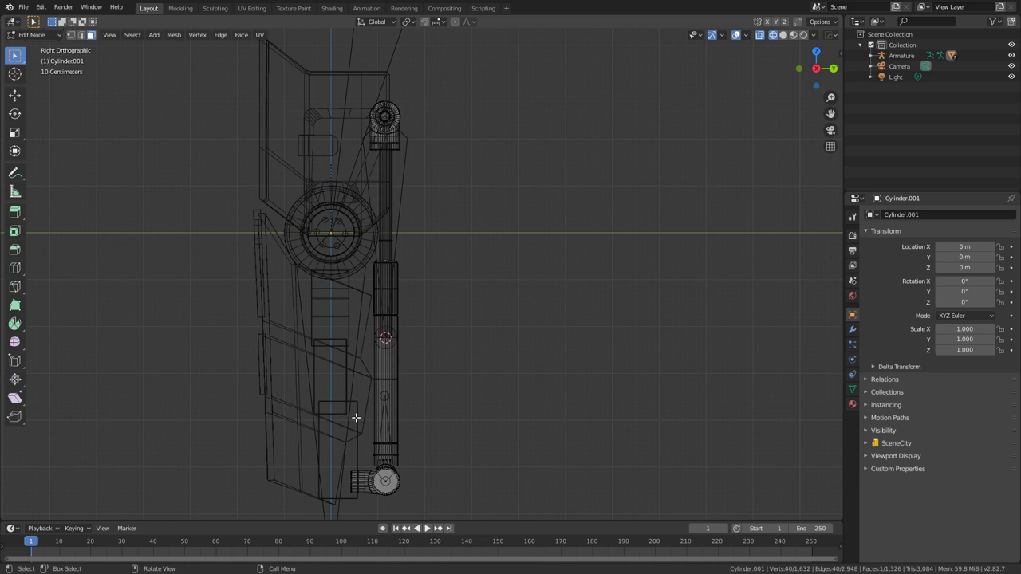
key(shift+s)
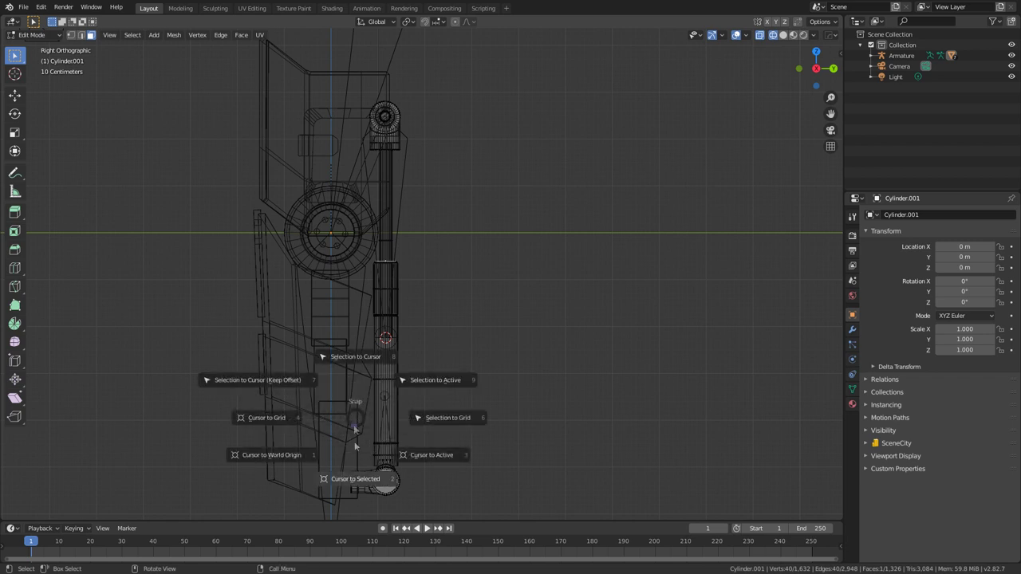
click(366, 482)
key(Tab)
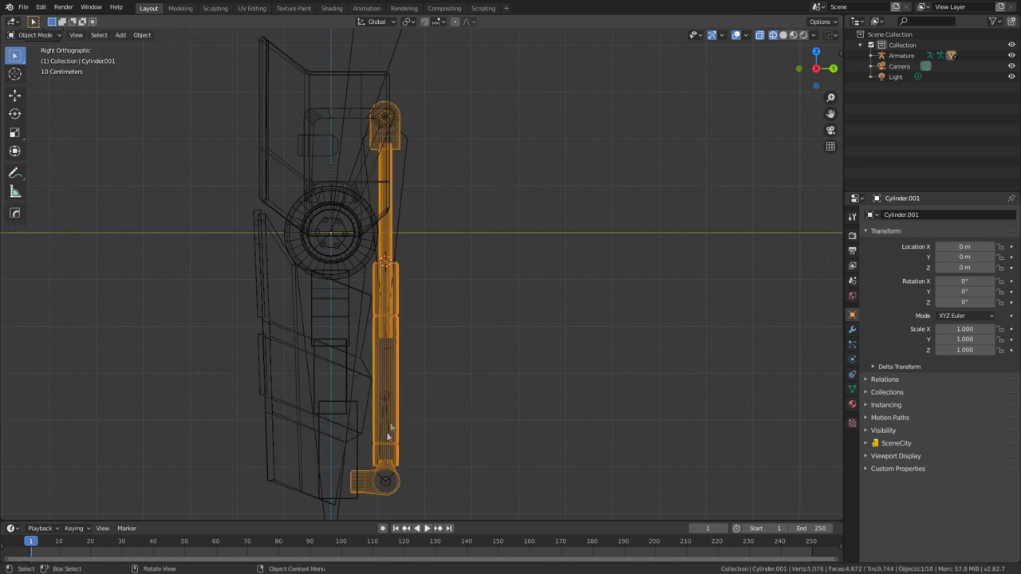
Snap the upper tip of the LowerLeg_Piston bone to the 3D cursor in the armature's Edit Mode.
click(418, 486)
key(Tab)
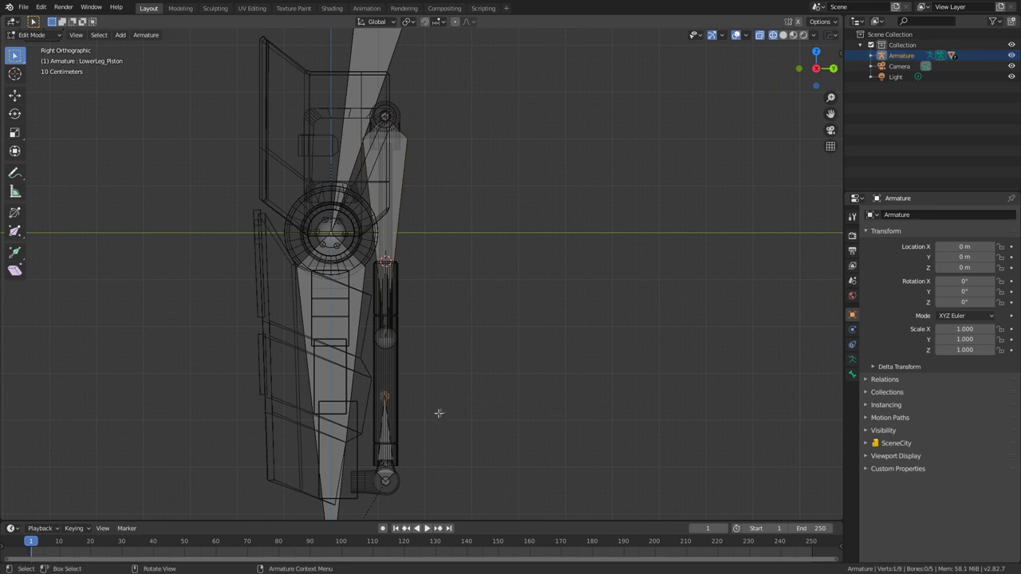
key(shift+s)
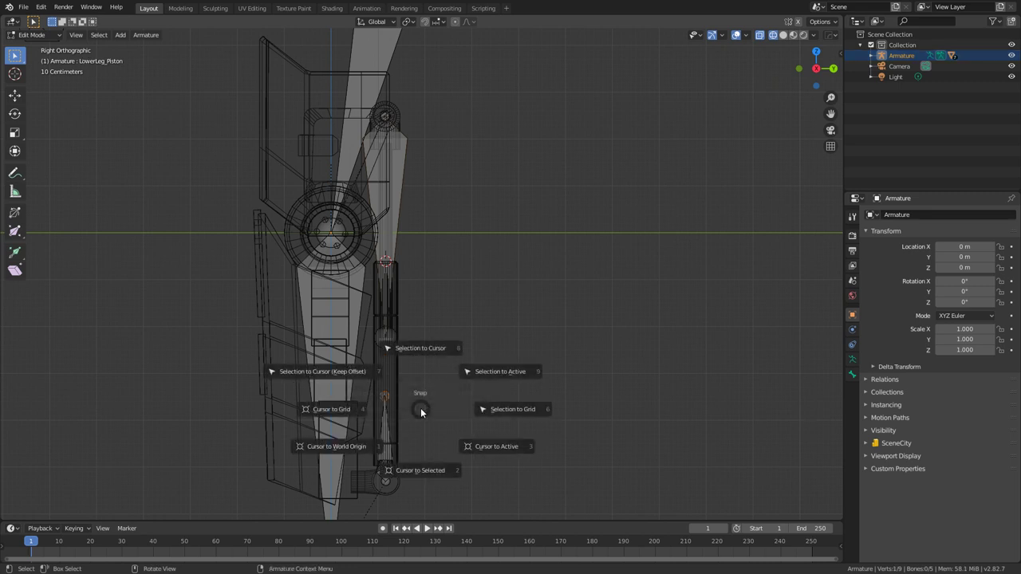
click(410, 353)
scroll(410, 354, up, 2)
scroll(413, 368, down, 3)
key(Tab)
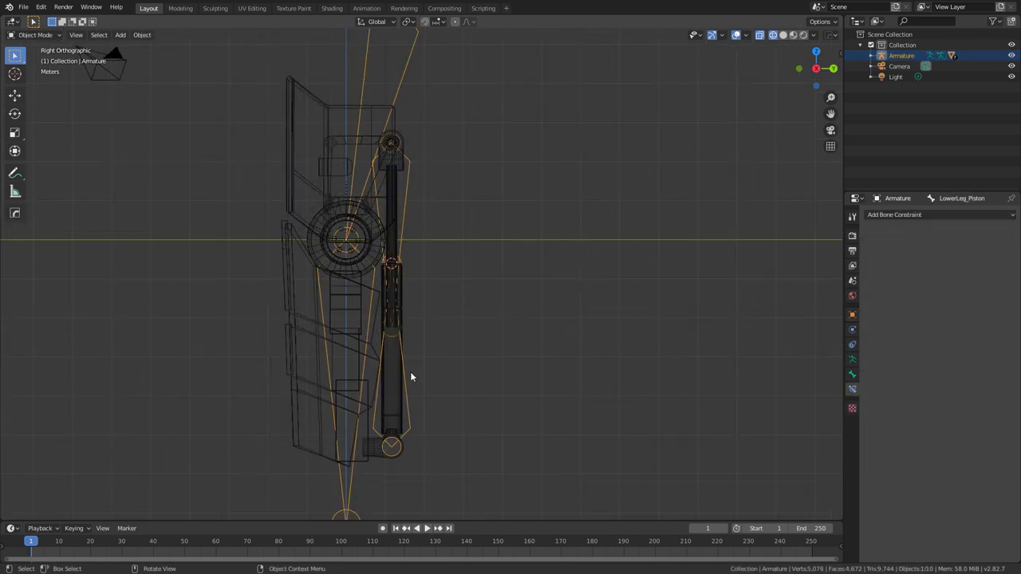
Switch to Pose Mode and test-rotate the UpperLeg_Piston and LowerLeg_Piston bones, cancelling each rotation.
click(36, 35)
click(32, 70)
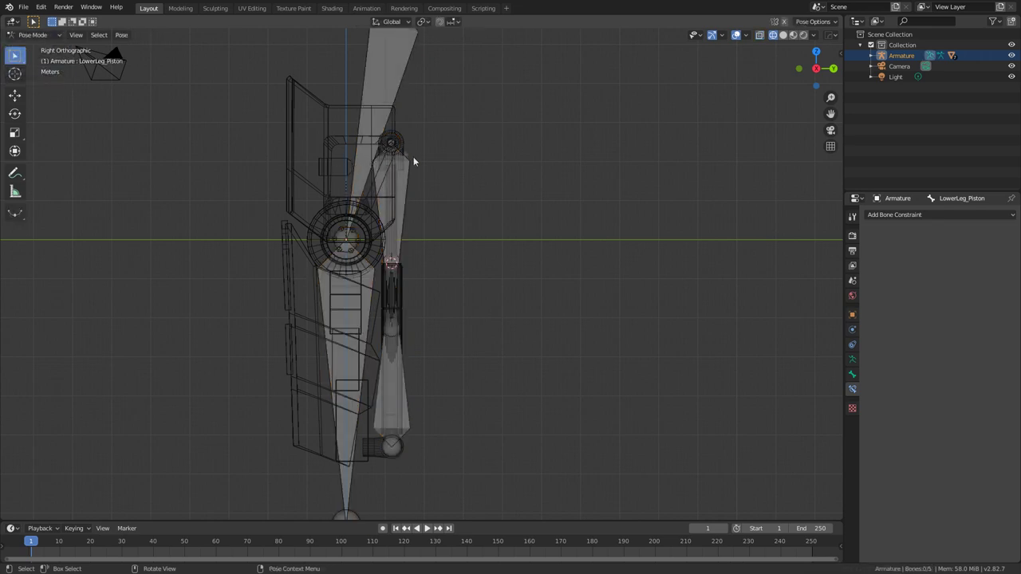
click(409, 279)
key(r)
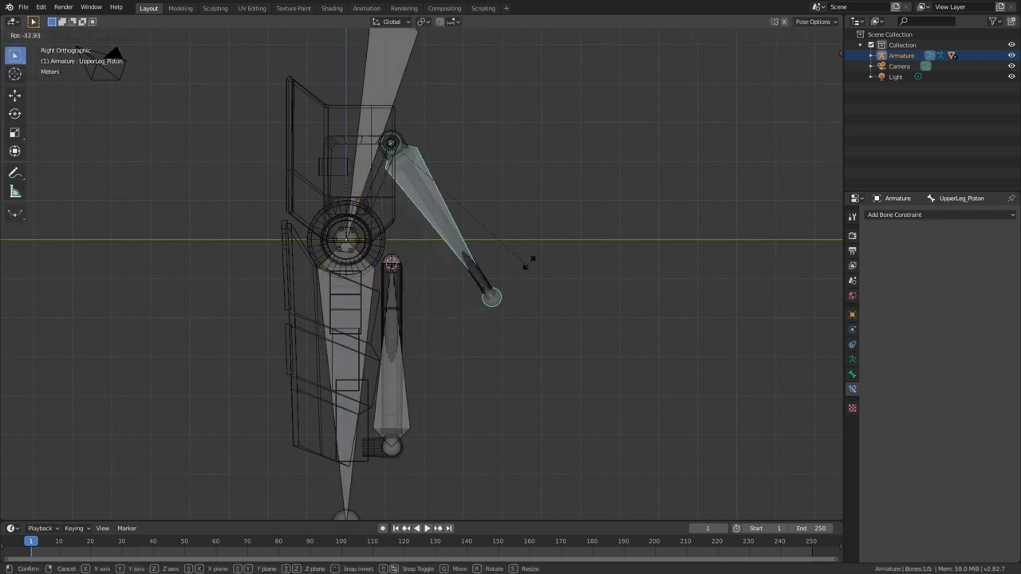
key(Escape)
click(418, 380)
key(r)
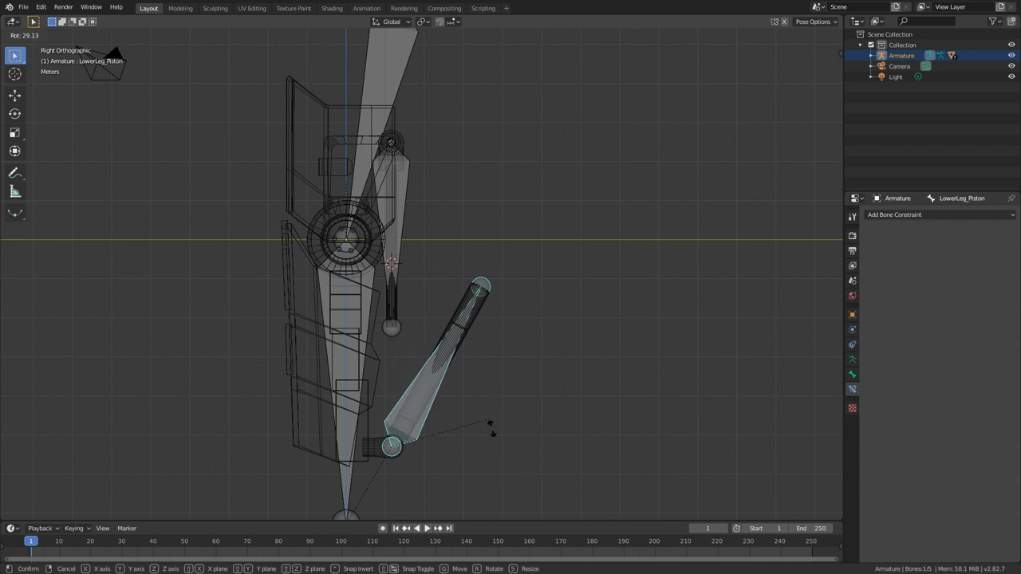
key(Escape)
Add a Track To constraint to the UpperLeg_Piston bone with Armature as target and LowerLeg_Piston as bone.
click(406, 195)
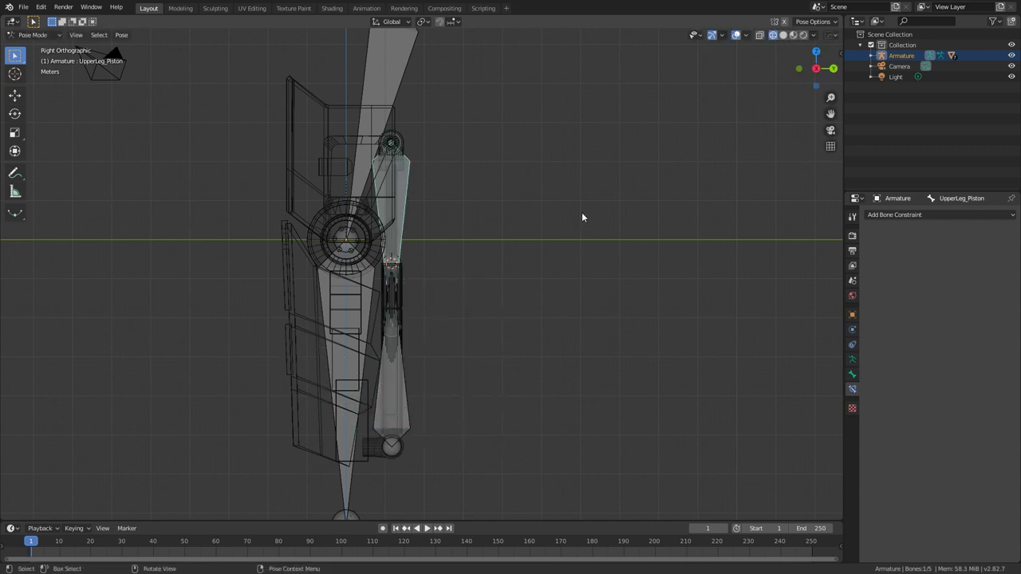
click(877, 214)
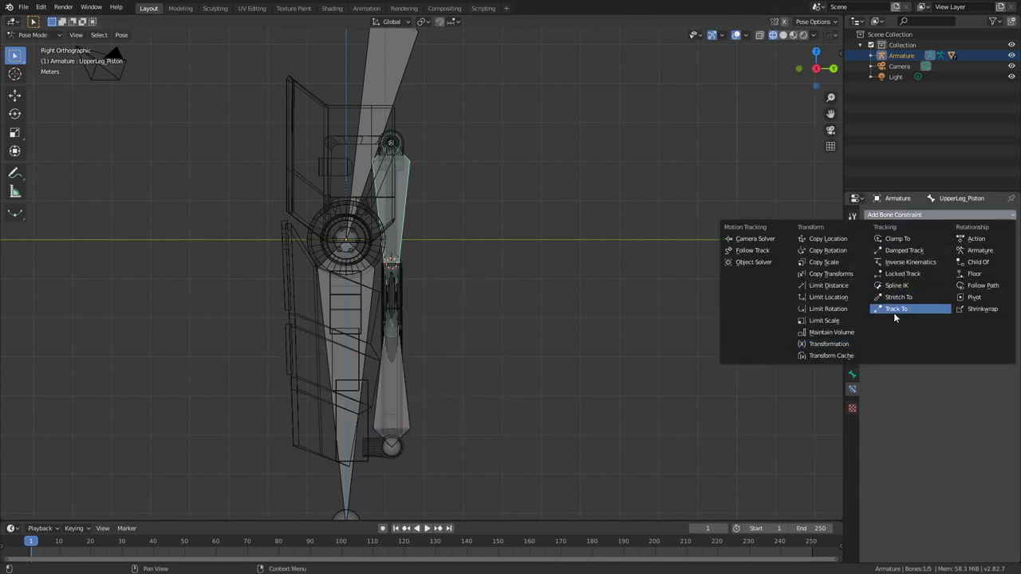
click(894, 309)
click(1009, 250)
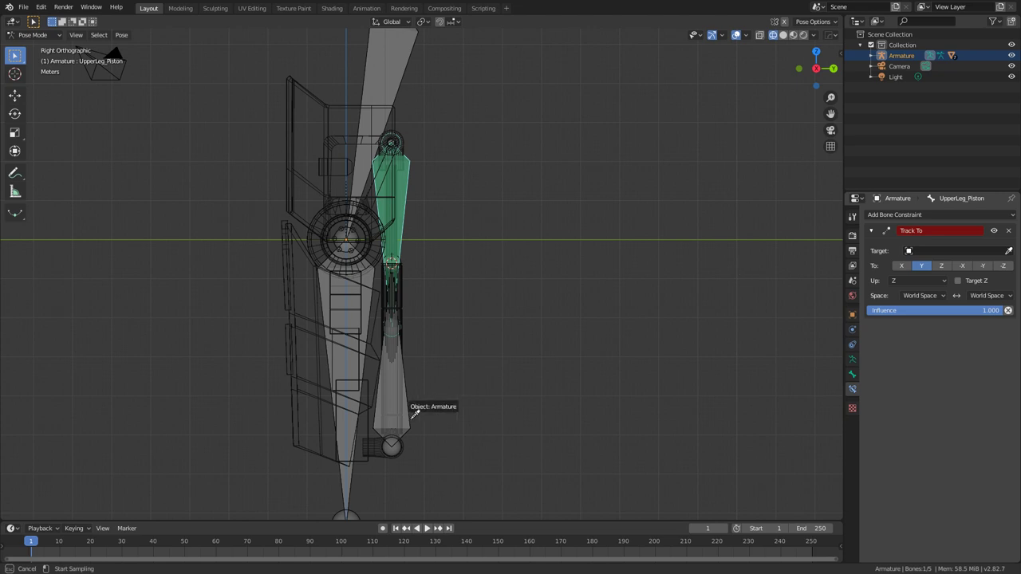
click(412, 406)
click(917, 265)
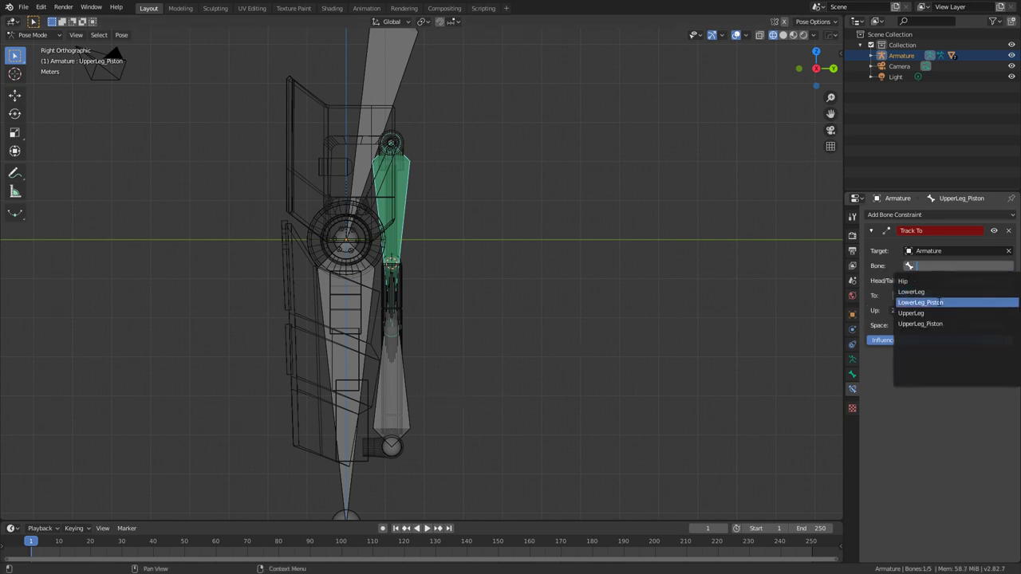
click(938, 303)
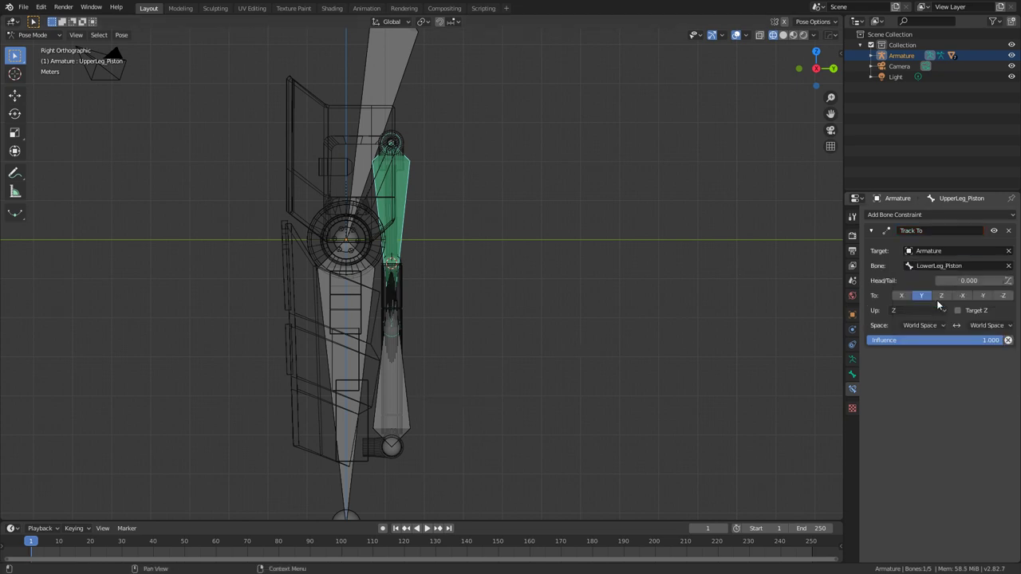
Add a Track To constraint to the LowerLeg_Piston bone with Armature as target and UpperLeg_Piston as bone.
click(403, 376)
click(939, 214)
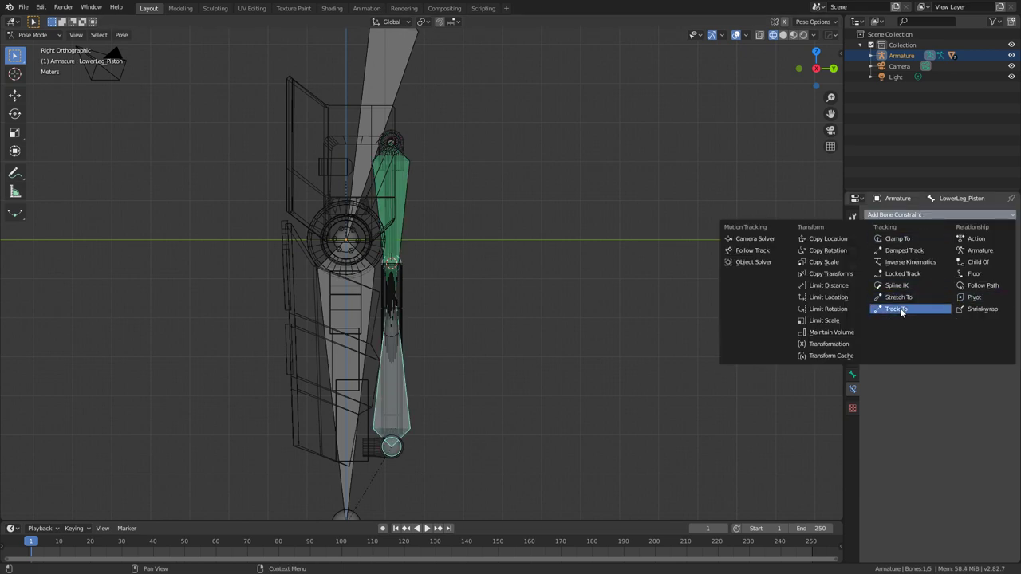
click(836, 307)
click(1009, 252)
click(410, 416)
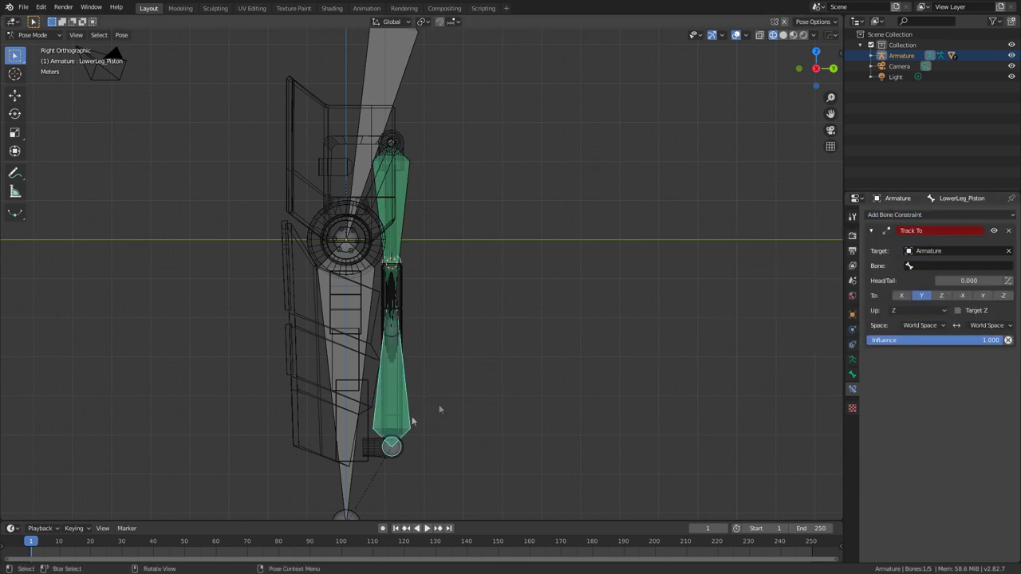
click(954, 267)
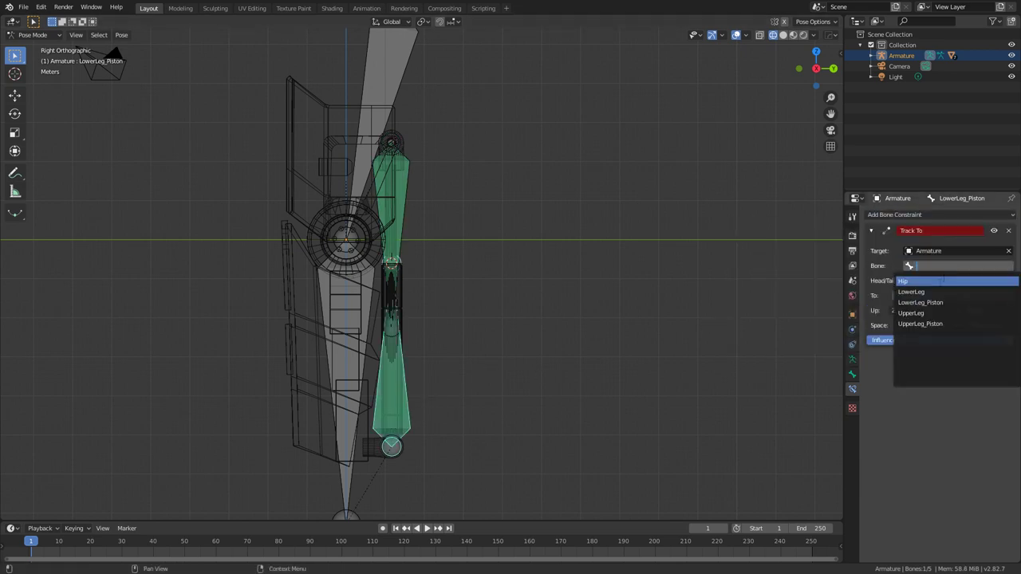
click(939, 323)
Switch the viewport to solid shading and hide the UpperLeg_Piston and LowerLeg_Piston bones.
key(shift+z)
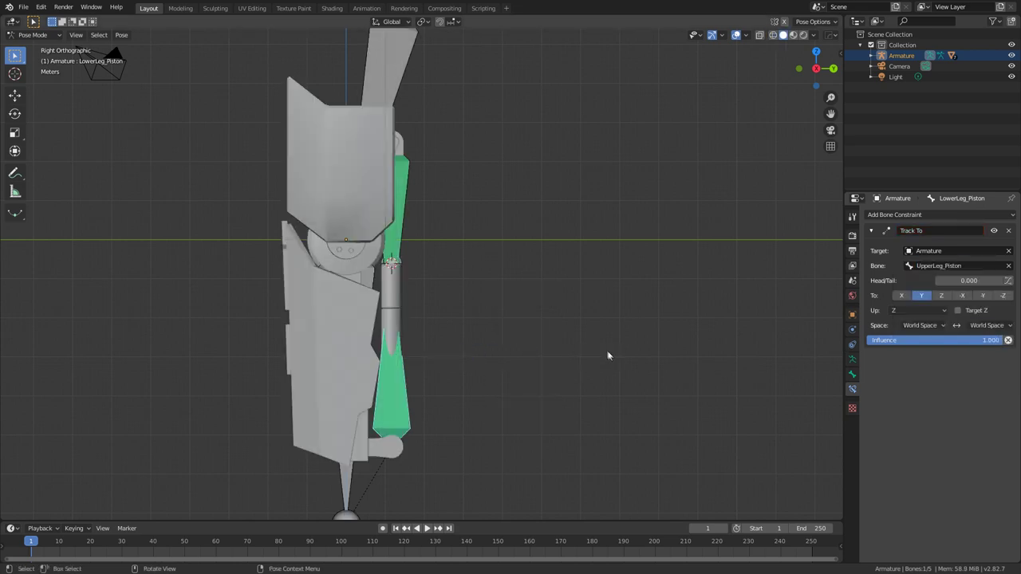
middle_drag(609, 352, 563, 359)
click(429, 209)
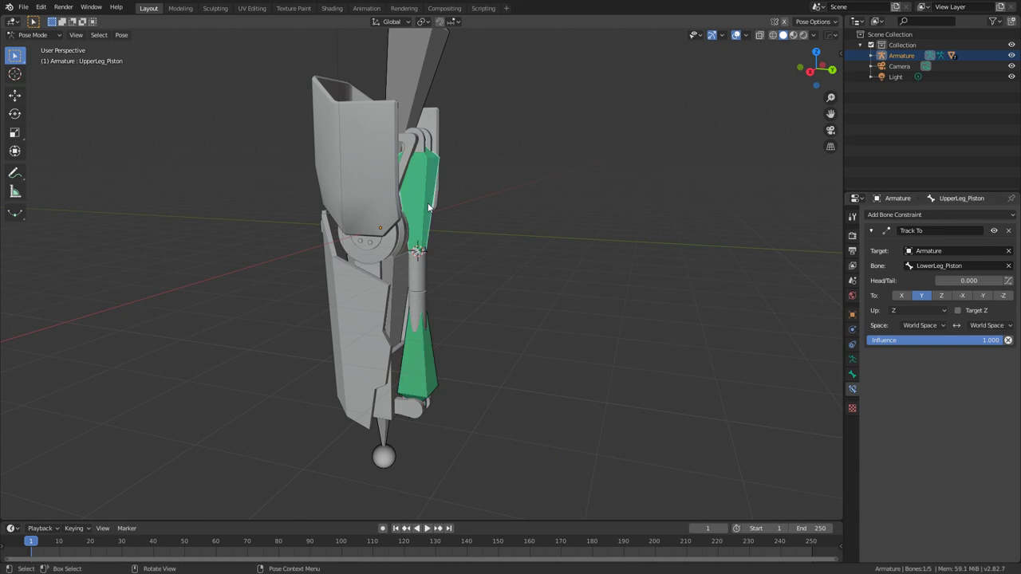
key(h)
click(430, 358)
key(h)
middle_drag(472, 348, 437, 432)
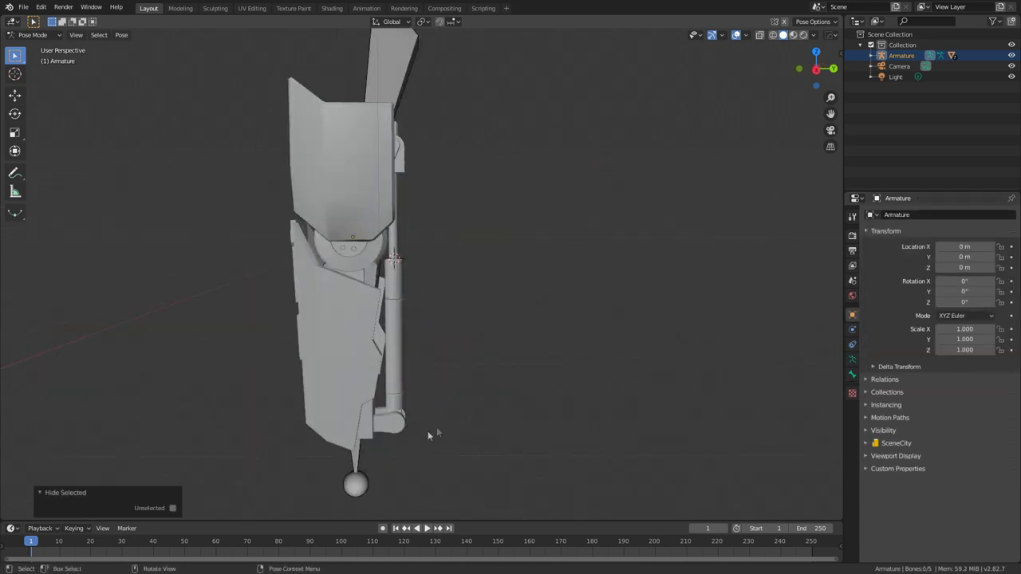
Test-rotate the LowerLeg bone in the right orthographic view to examine the piston's motion, cancelling the rotation.
click(358, 449)
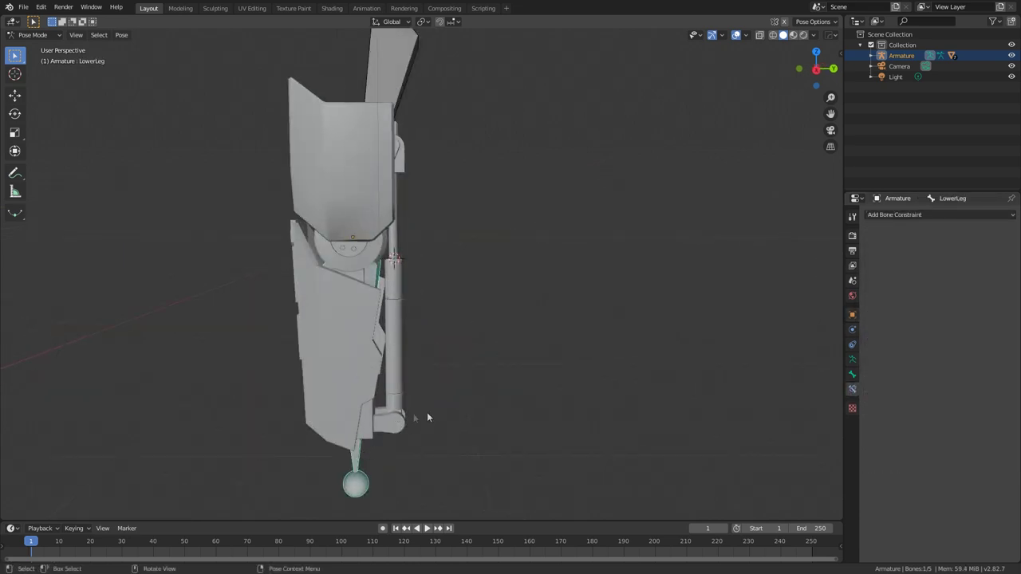
key(KP_3)
key(r)
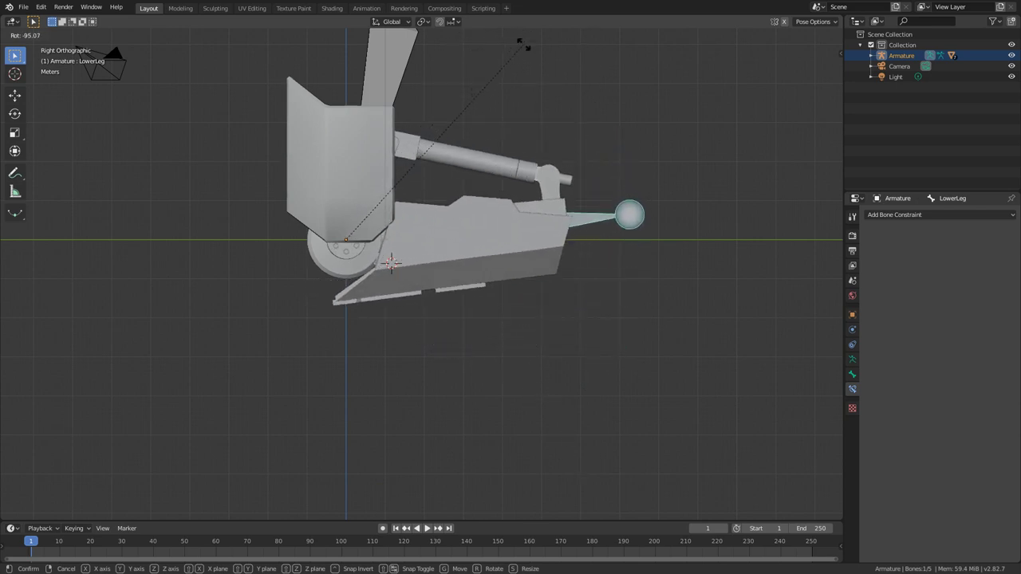
key(Escape)
Switch to wireframe shading, leave Pose Mode and open the piston mesh Cylinder.001 in Edit Mode.
key(z)
click(456, 350)
shift+middle_drag(455, 314, 499, 359)
click(441, 281)
scroll(445, 286, up, 1)
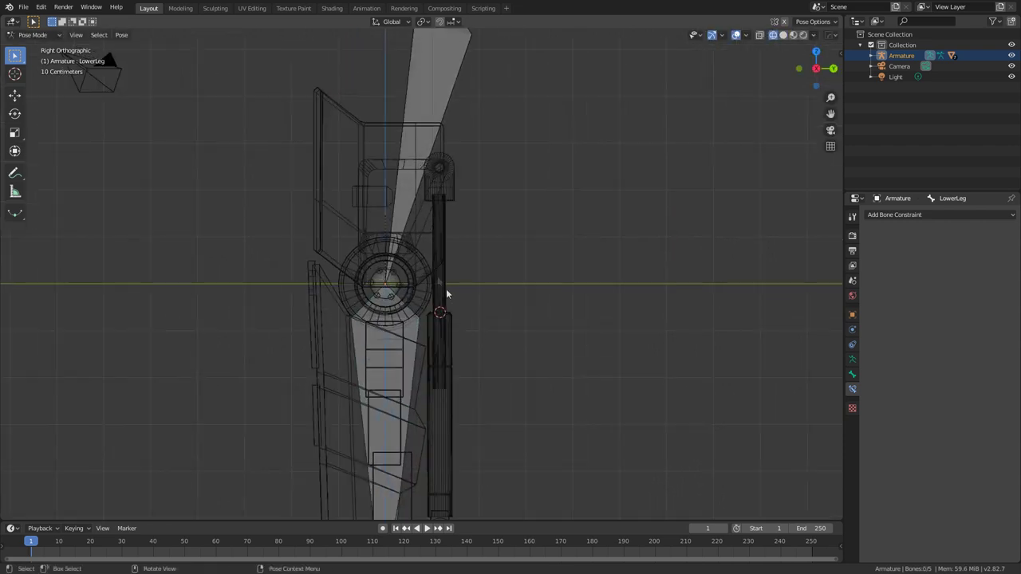
click(51, 35)
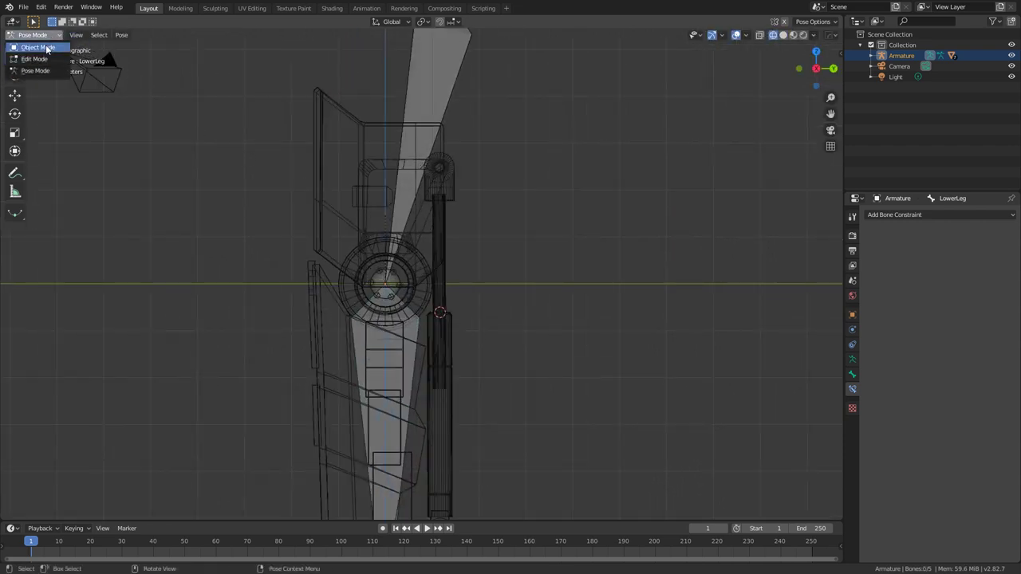
click(46, 47)
click(447, 300)
key(Tab)
Move the lower end face of the inner piston rod up 0.882 m along the global Z axis.
scroll(454, 447, up, 2)
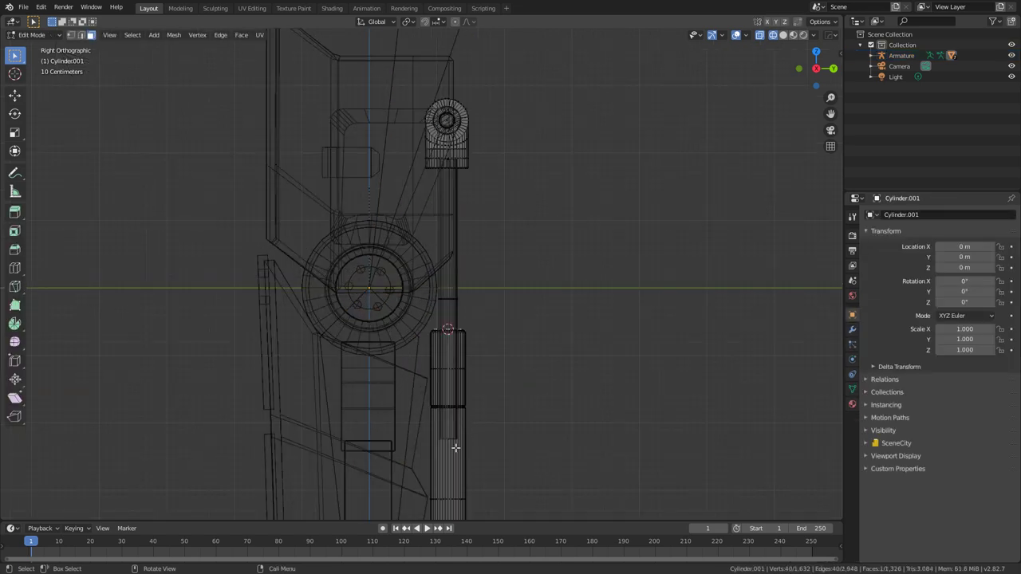
key(g)
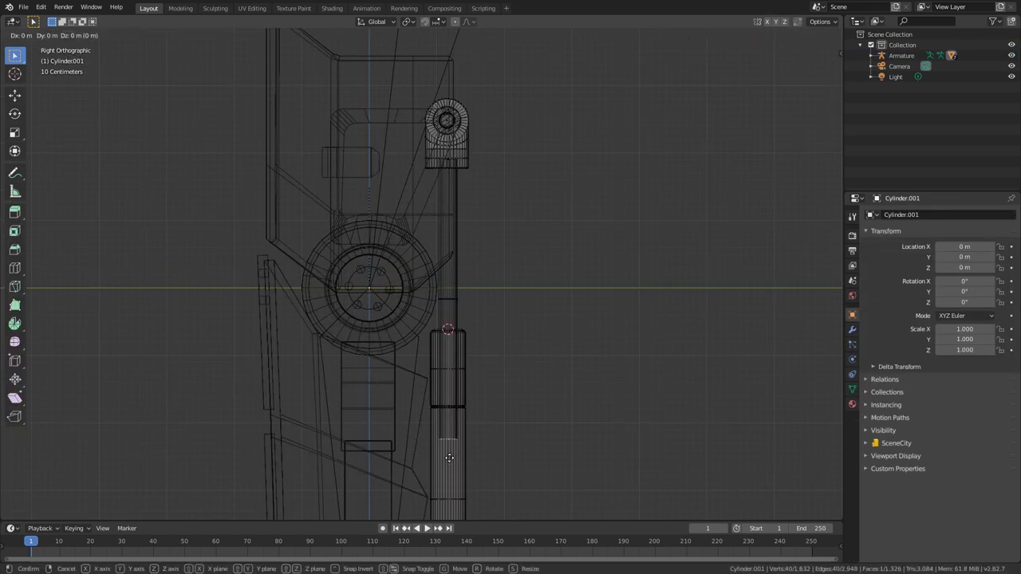
key(z)
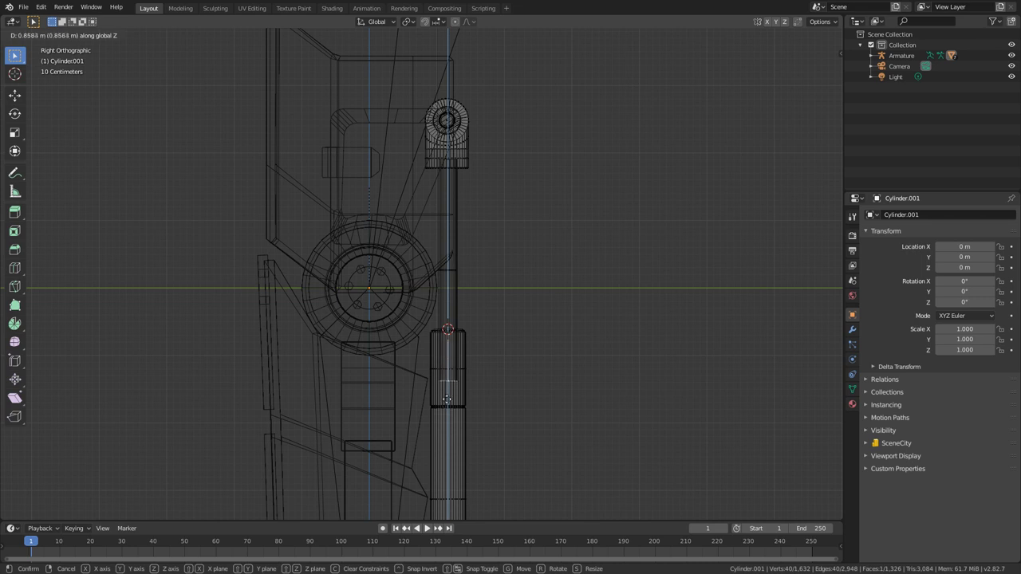
click(452, 389)
Shorten the outer piston cylinder by moving only its upper end faces down along global Z, then return to Object Mode.
scroll(470, 391, up, 3)
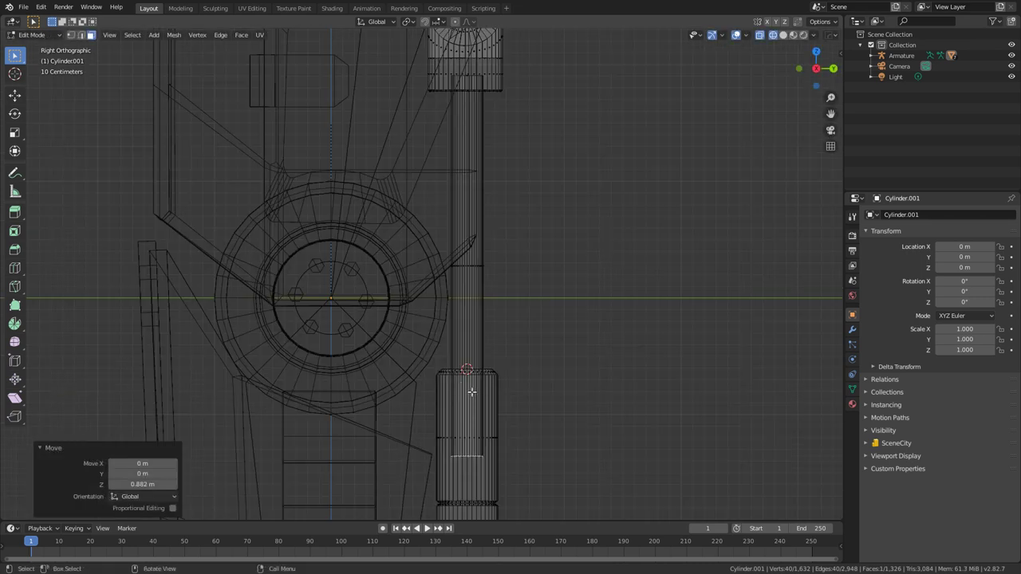
drag(433, 366, 517, 376)
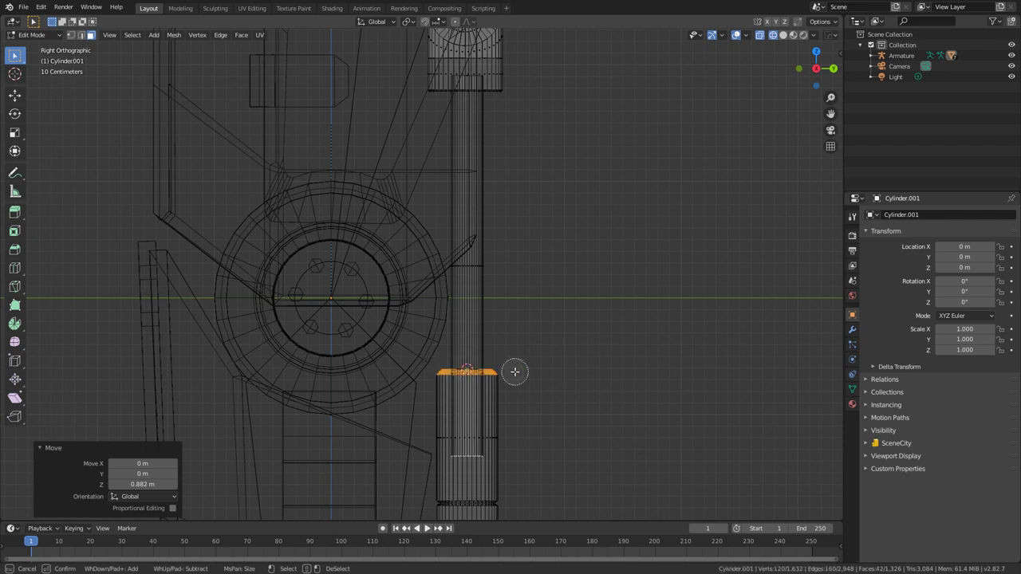
key(g)
key(z)
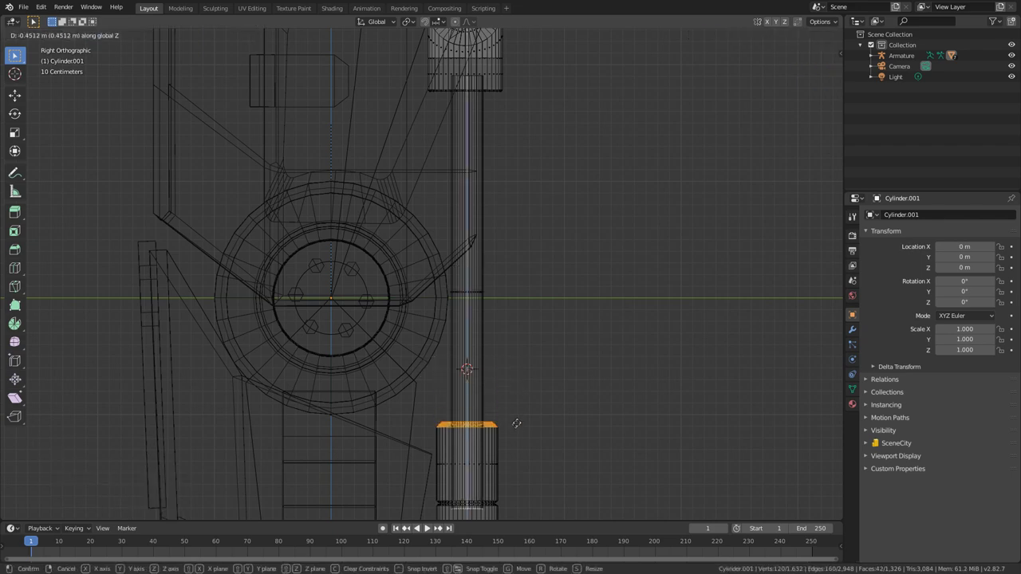
key(Escape)
scroll(510, 419, up, 3)
shift+middle_drag(506, 446, 468, 263)
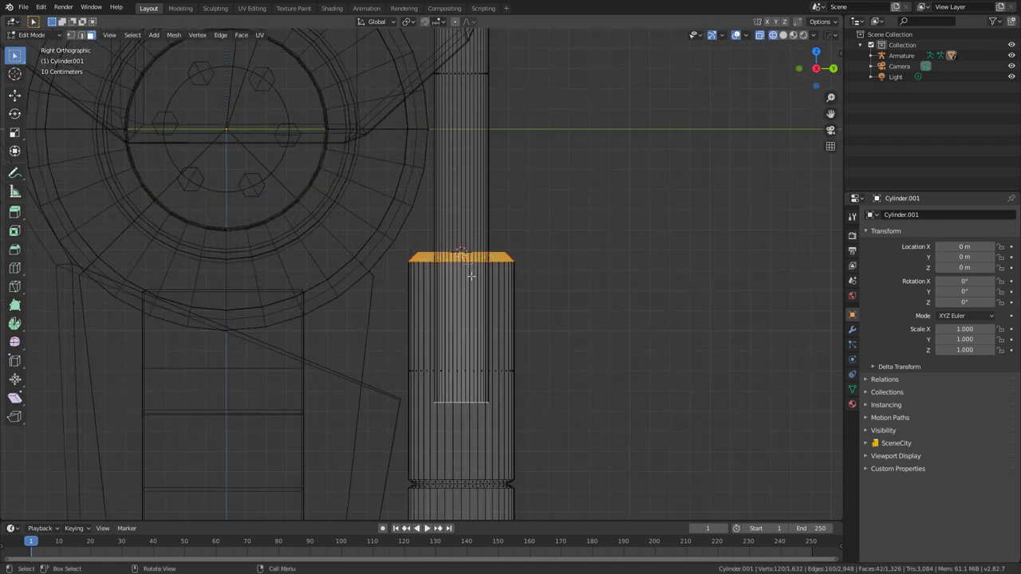
shift+click(457, 402)
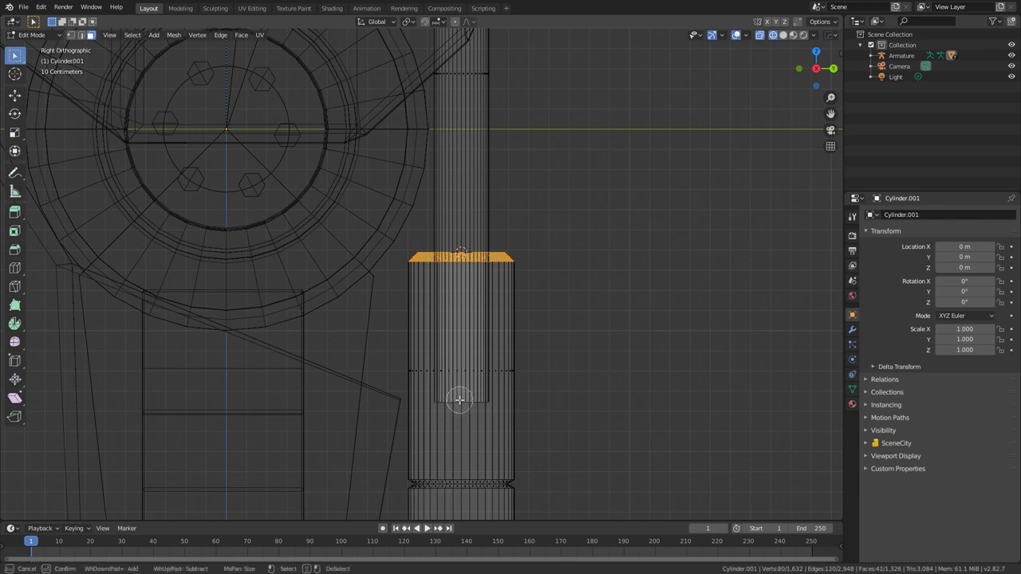
scroll(510, 399, down, 3)
key(g)
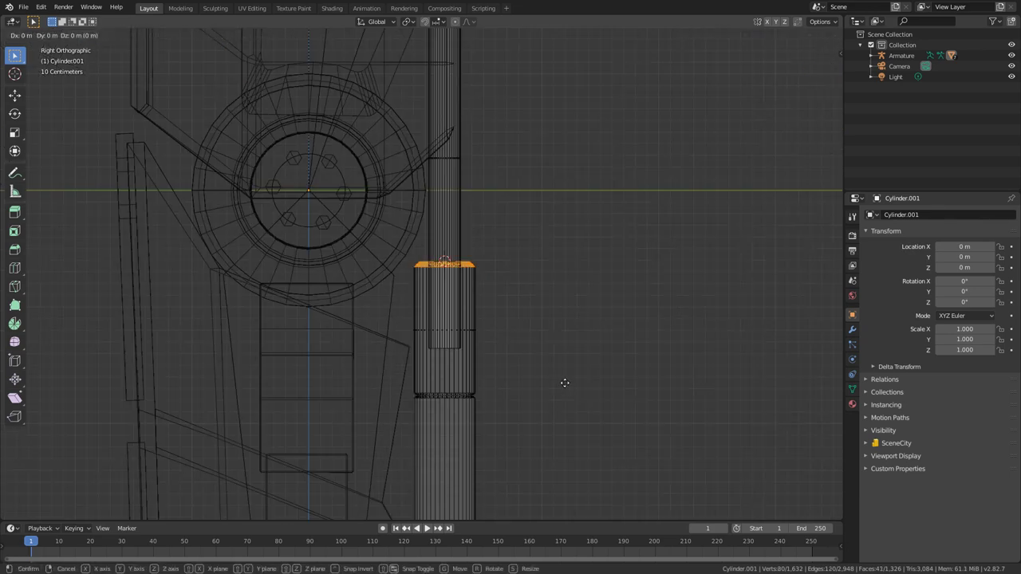
key(z)
click(561, 457)
key(Tab)
Put the armature back in Pose Mode and test-rotate the LowerLeg bone, cancelling the rotation.
scroll(523, 472, down, 5)
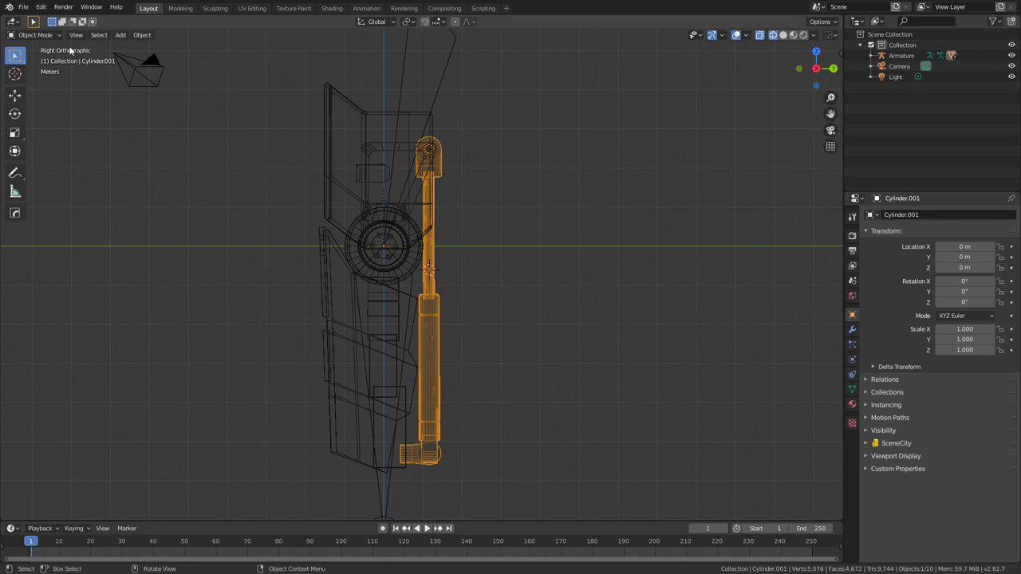
click(386, 491)
click(32, 34)
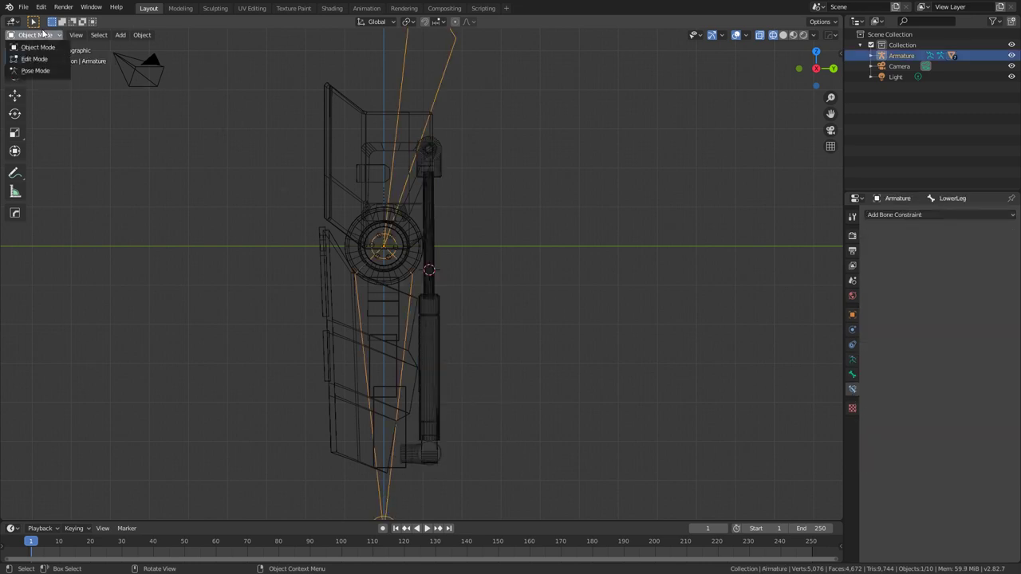
click(32, 69)
scroll(381, 257, down, 2)
shift+middle_drag(381, 256, 381, 212)
click(399, 376)
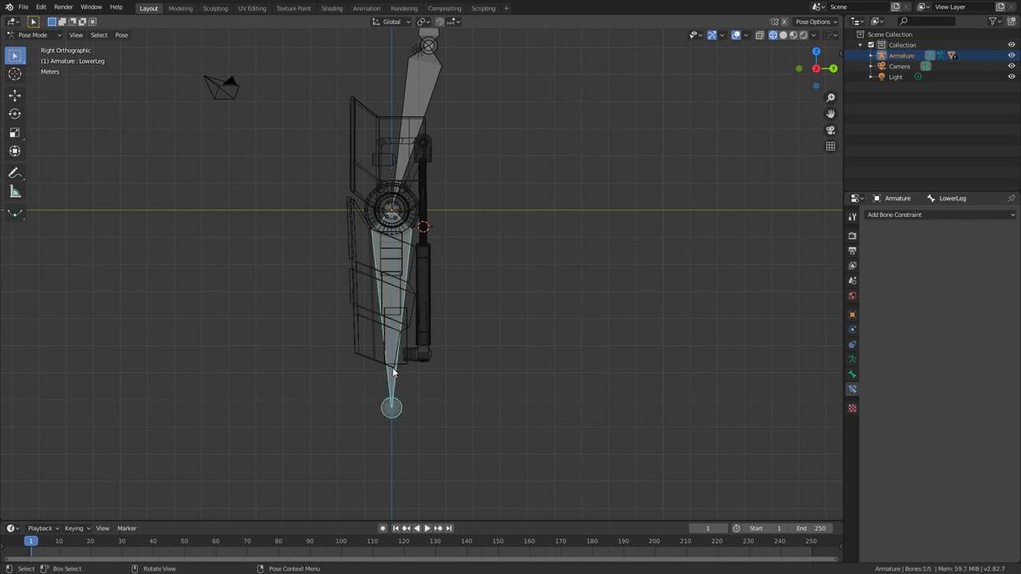
key(r)
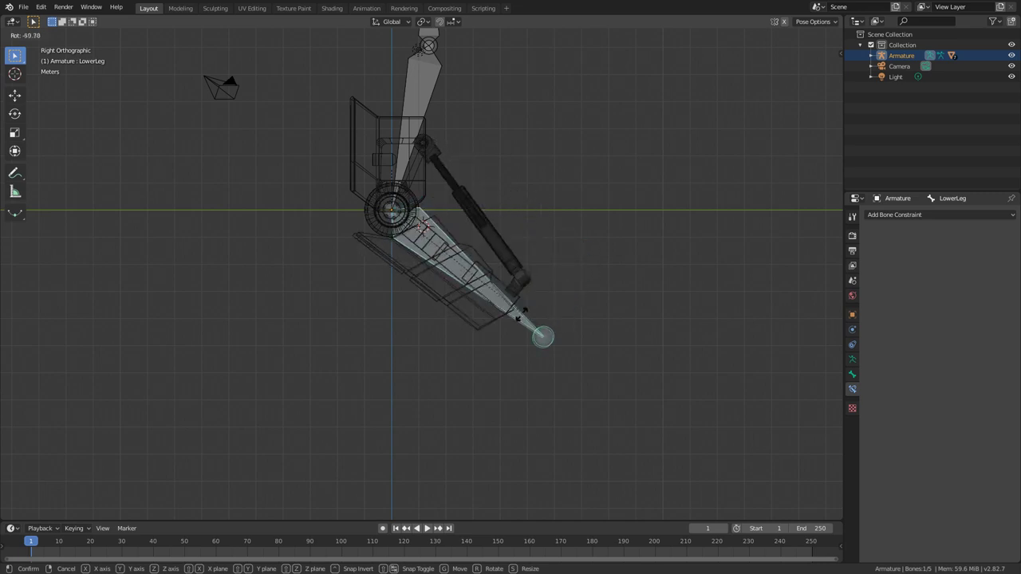
right_click(543, 288)
Bend the knee by rotating the LowerLeg bone backwards in the right orthographic view.
middle_drag(450, 280, 346, 359)
key(KP_3)
key(r)
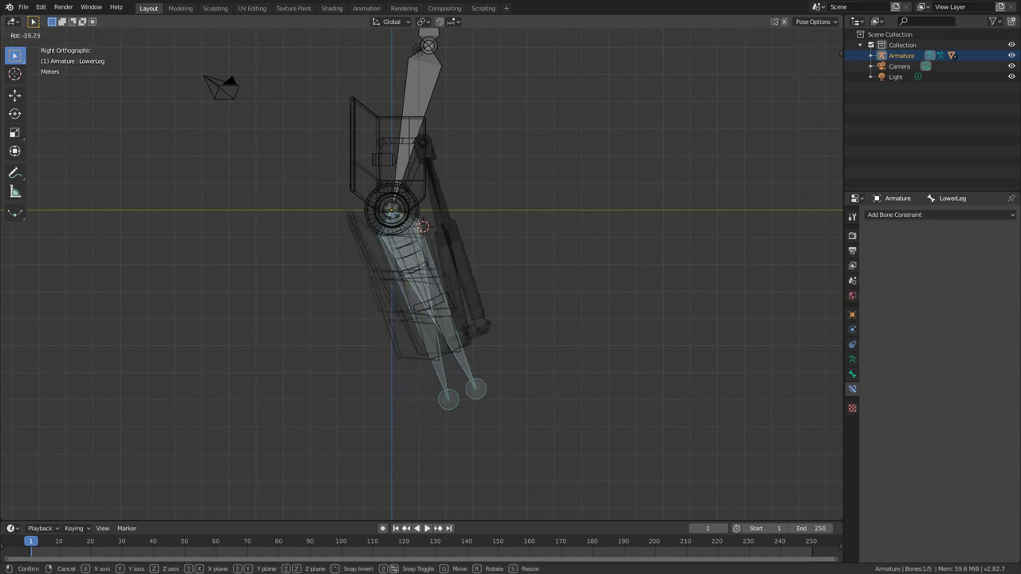
click(465, 303)
Try rotating the LowerLeg bone 47.4° about the global Z axis, and undo the rotation.
middle_drag(465, 304, 565, 322)
key(r)
key(z)
click(548, 242)
middle_drag(548, 241, 541, 272)
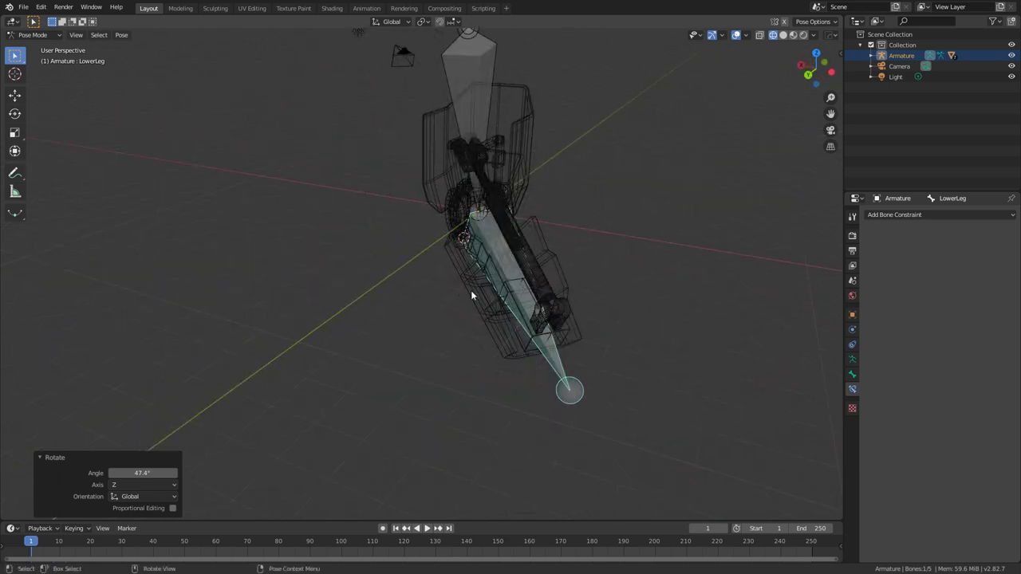
key(ctrl+z)
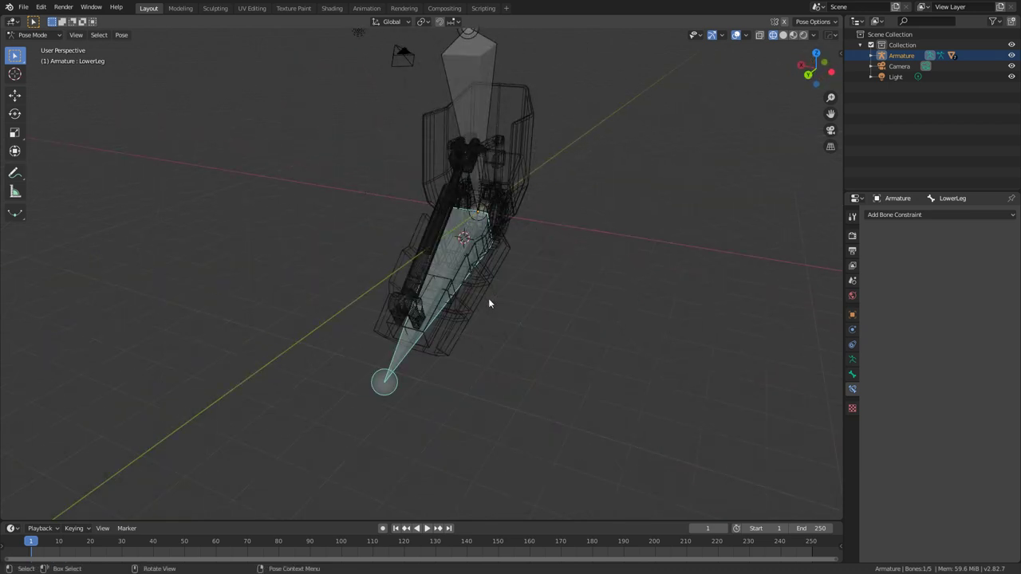
Add a Limit Rotation constraint to the LowerLeg bone with Limit Y and Limit Z enabled.
click(907, 215)
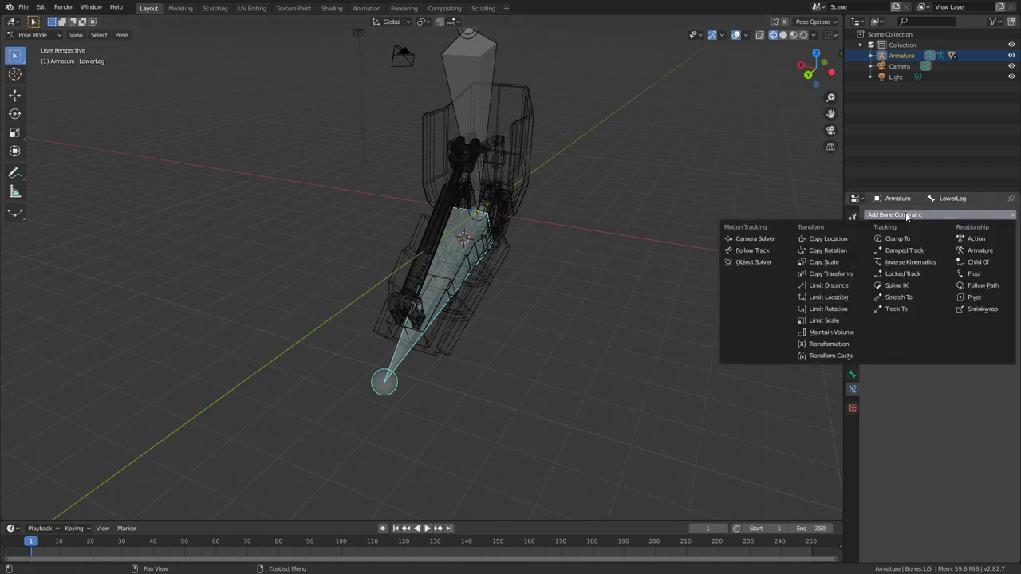
click(830, 308)
click(938, 252)
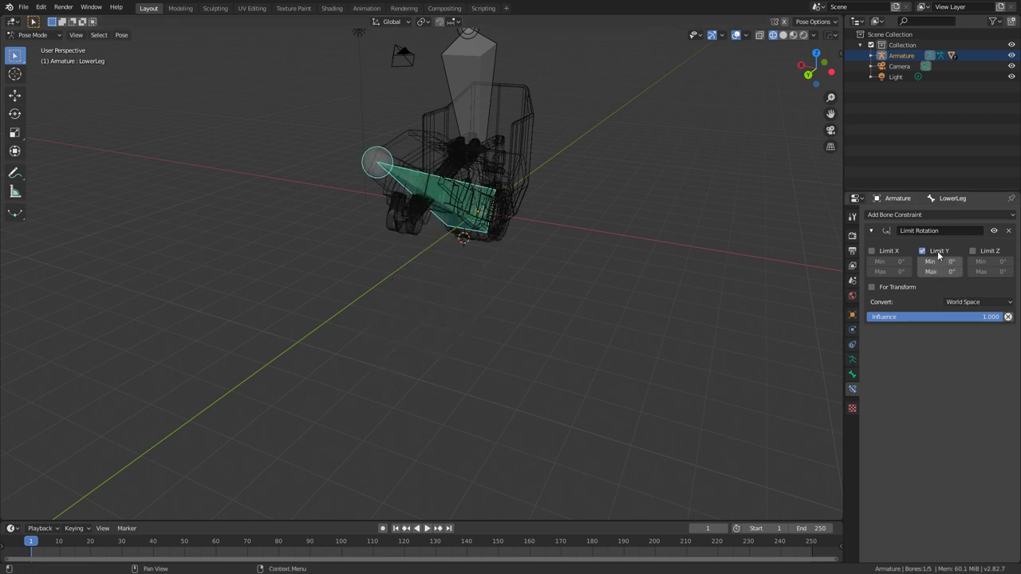
click(974, 251)
Test-rotate the constrained LowerLeg bone in the right orthographic view to examine how the Y and Z limits affect it.
middle_drag(556, 261, 572, 292)
key(r)
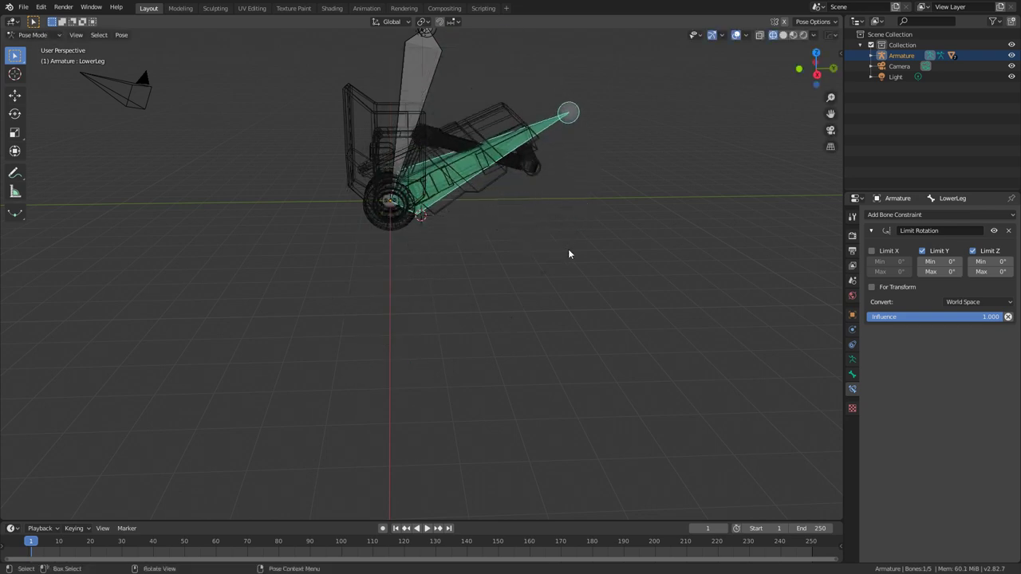
key(KP_3)
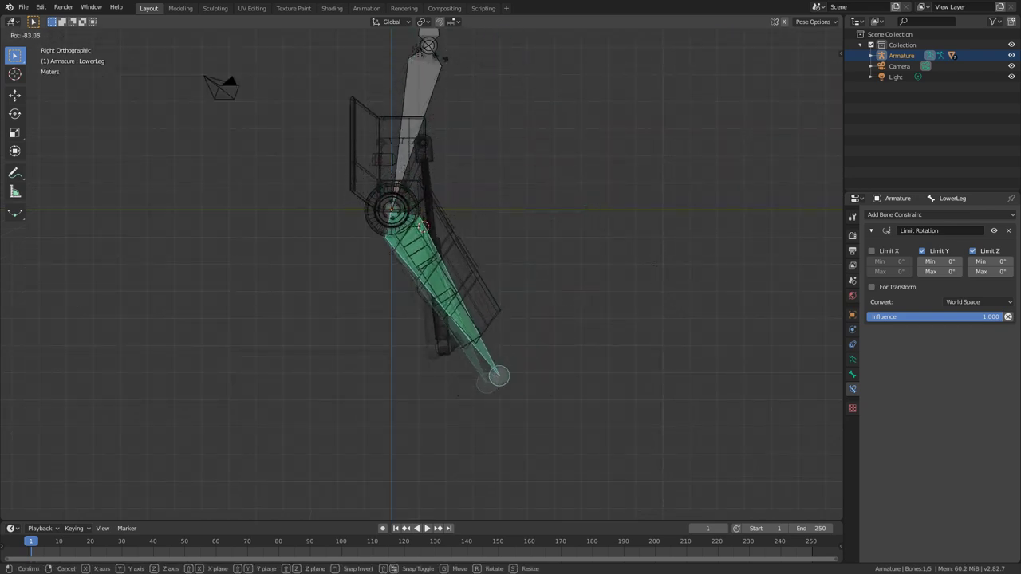
click(561, 281)
Set the Limit Y minimum and maximum to 180° and test-rotate the LowerLeg bone from behind the leg.
click(946, 263)
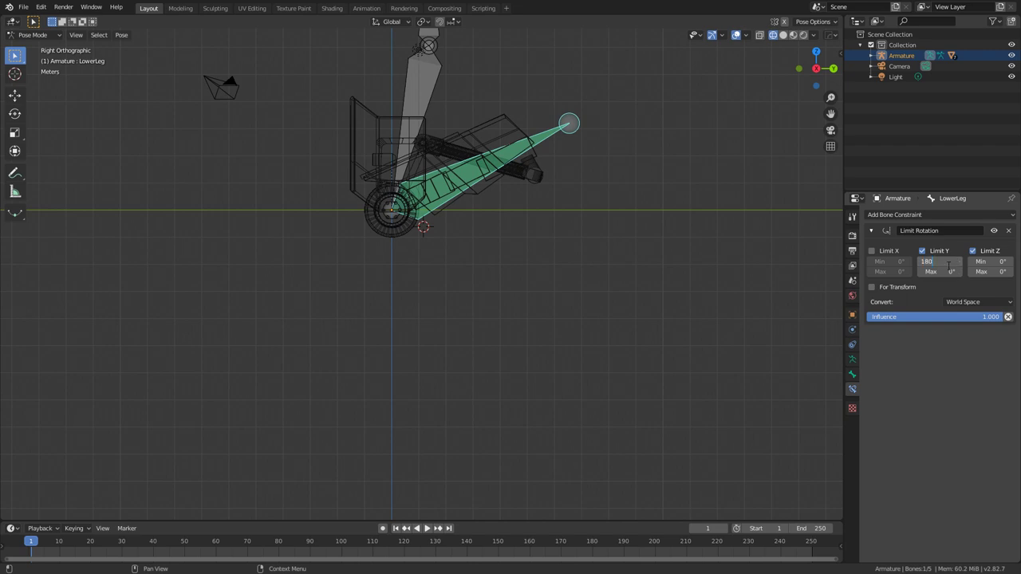
key(Return)
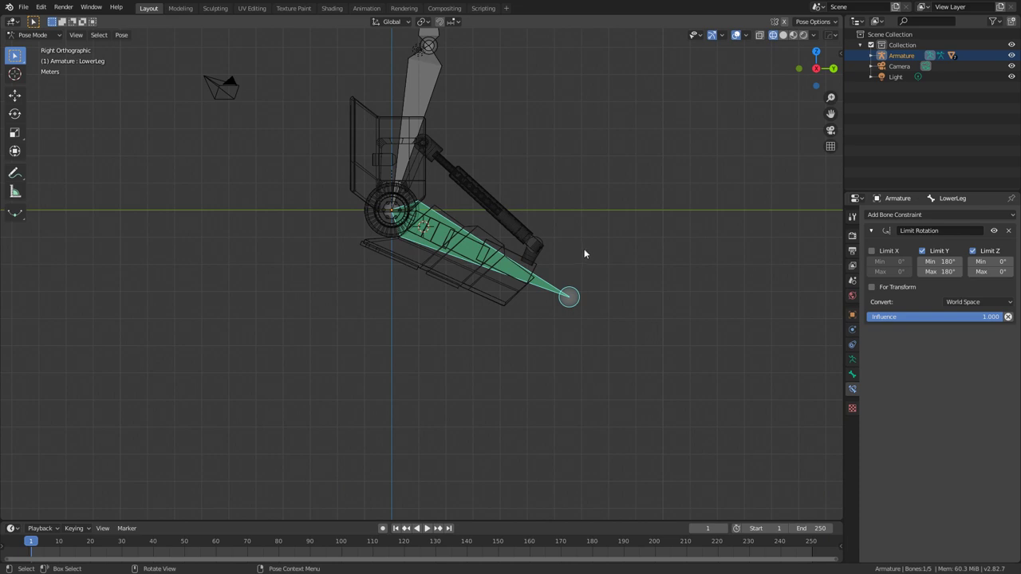
middle_drag(598, 263, 394, 324)
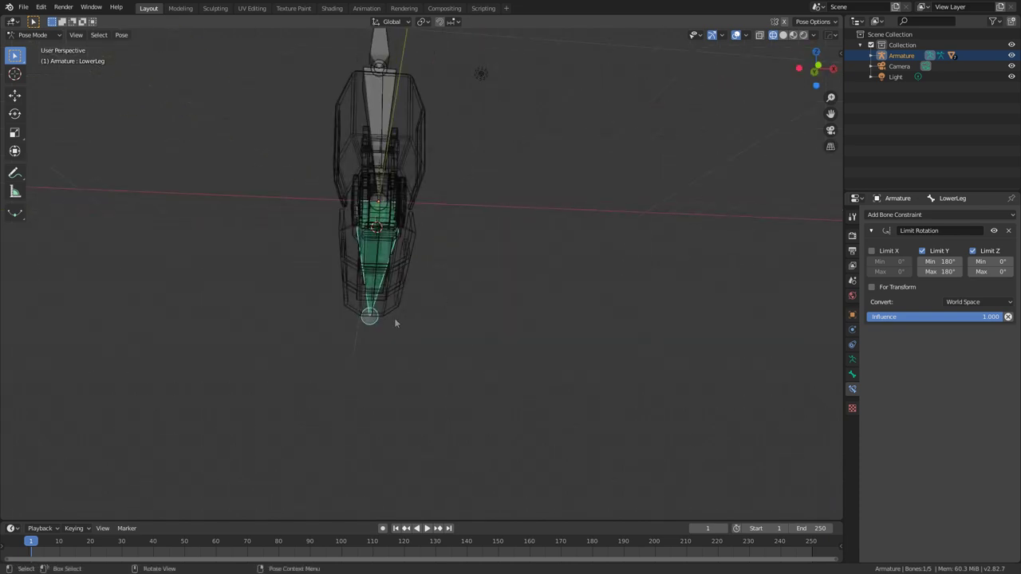
key(r)
click(367, 315)
key(KP_3)
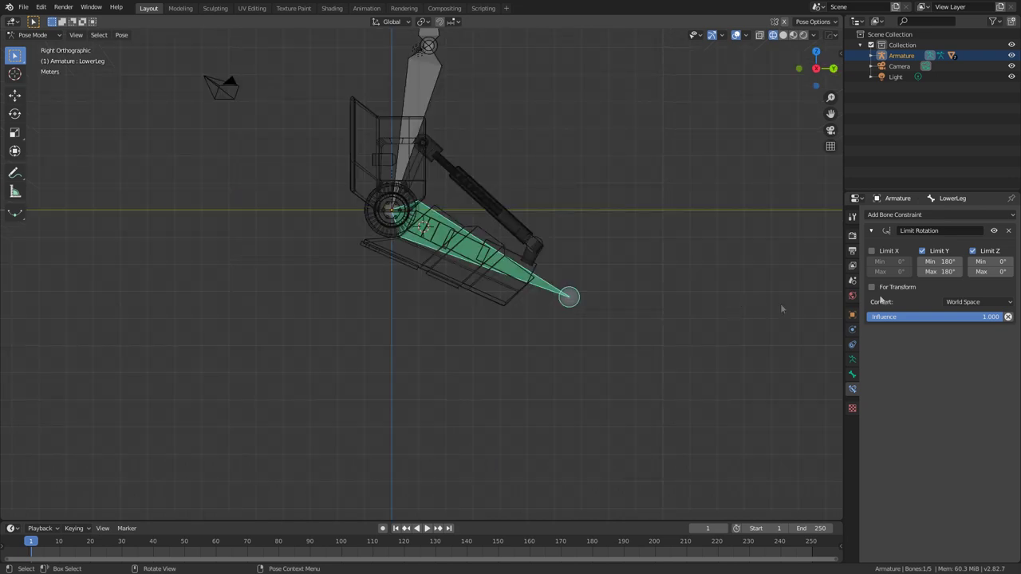
Enable Limit X on the LowerLeg's Limit Rotation constraint, set its minimum to 90°, and test-rotate the bone.
click(875, 249)
click(884, 262)
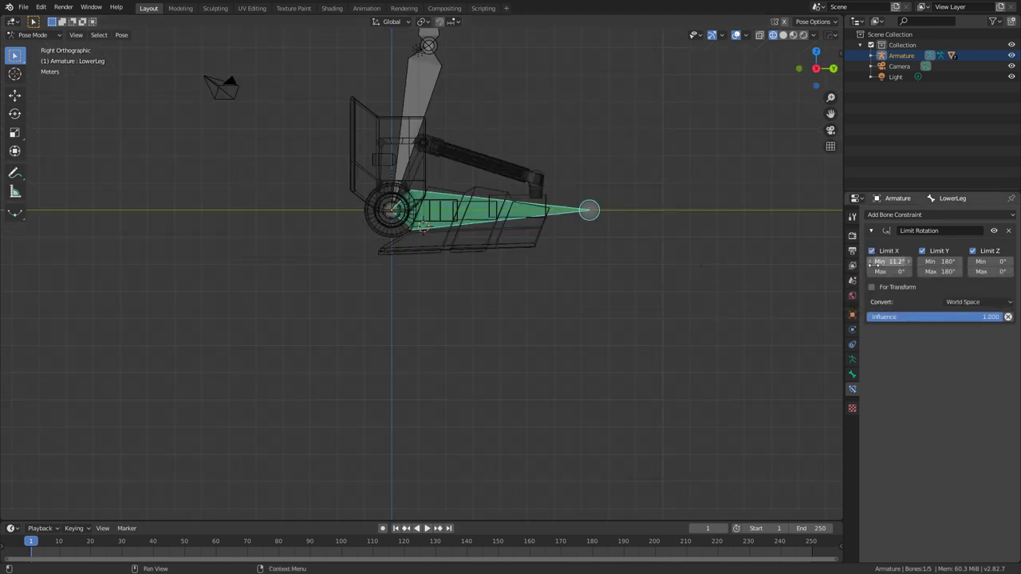
click(896, 264)
text(90)
key(Return)
key(r)
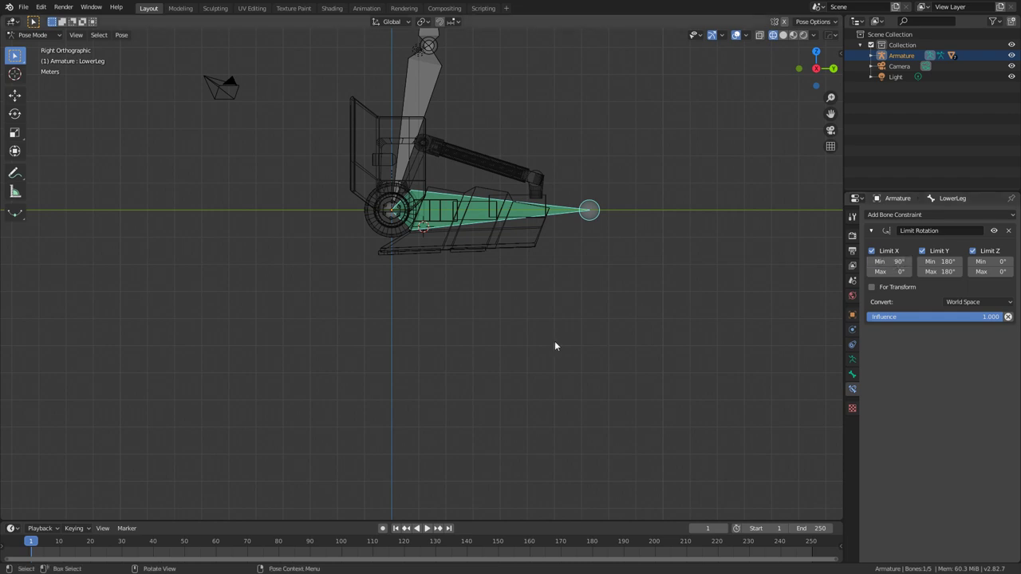
click(477, 360)
Try a Limit X minimum of -90° on the LowerLeg bone and test-rotate it.
click(897, 262)
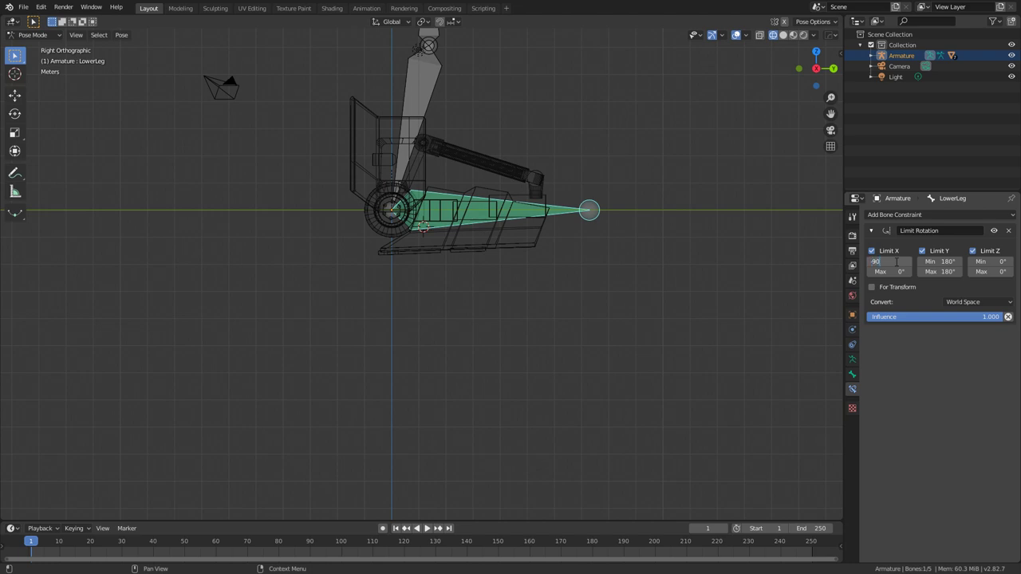
text(-90)
key(Return)
key(r)
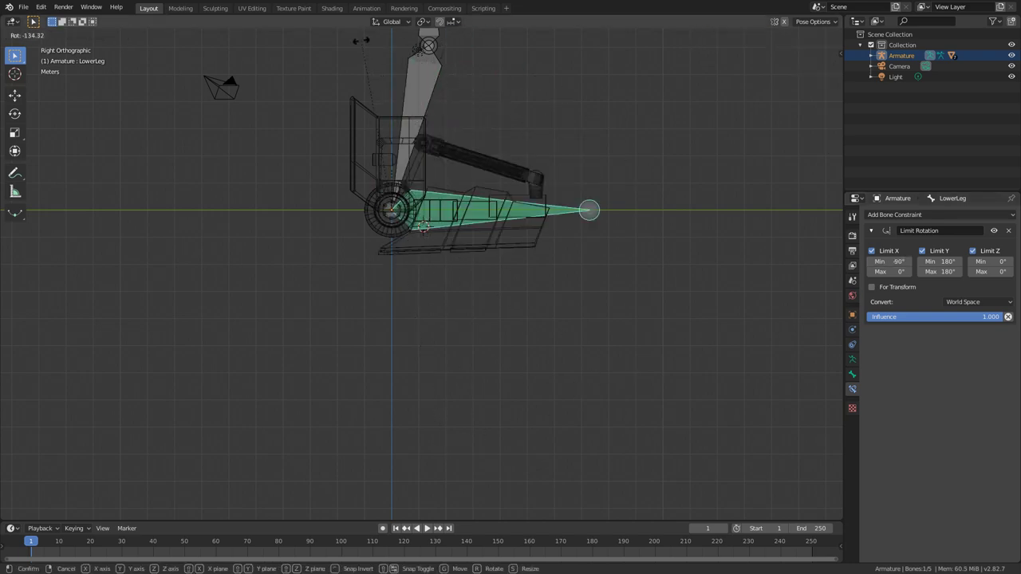
right_click(596, 211)
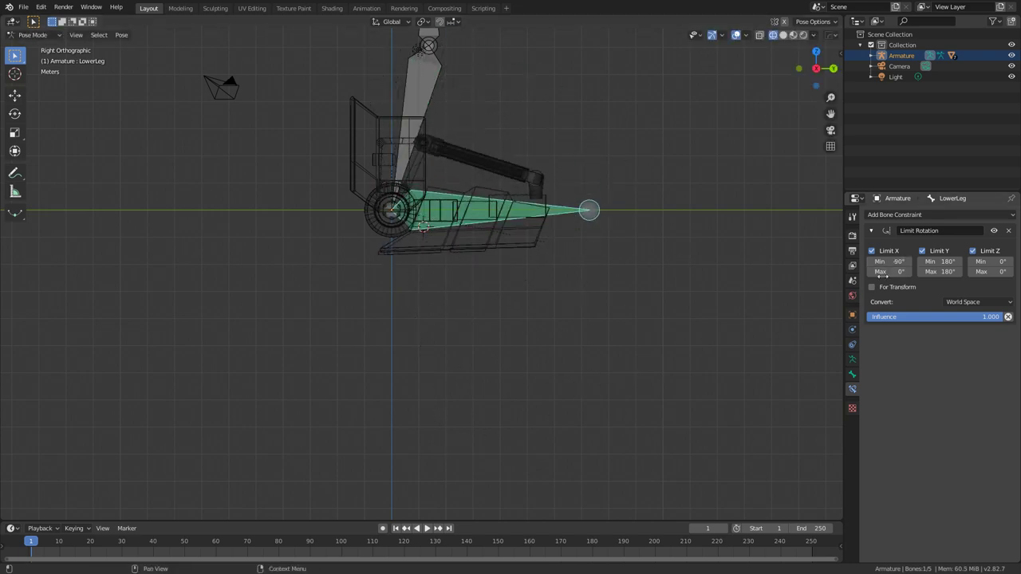
Try a Limit X minimum of -30° and test-rotate the LowerLeg bone twice to check its bending range.
click(891, 262)
key(r)
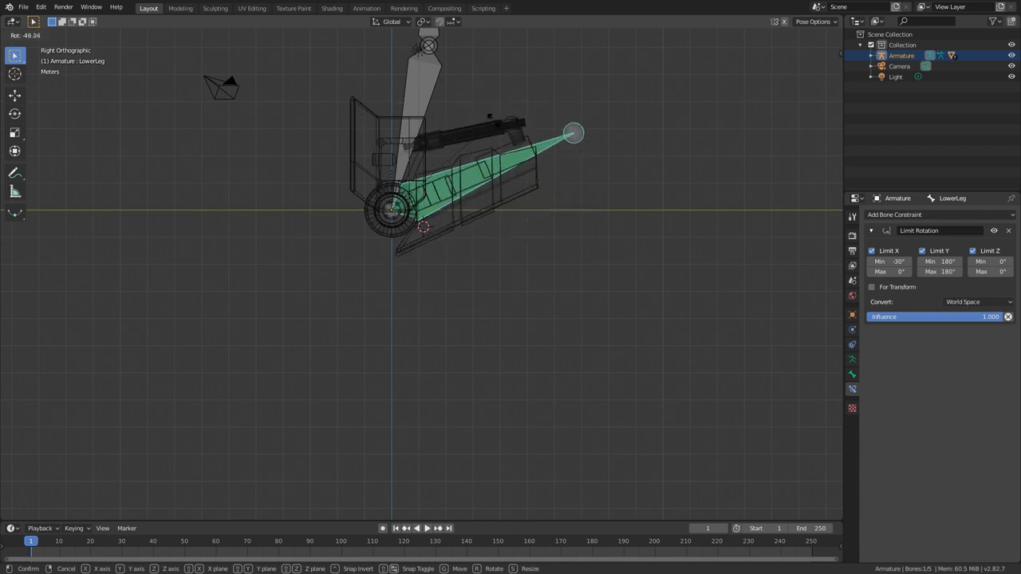
click(508, 208)
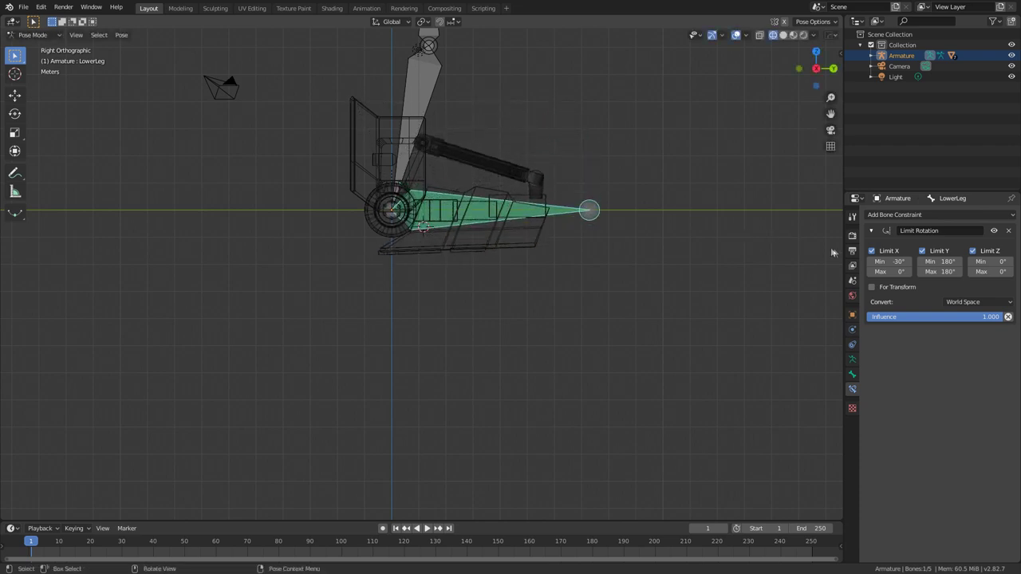
key(r)
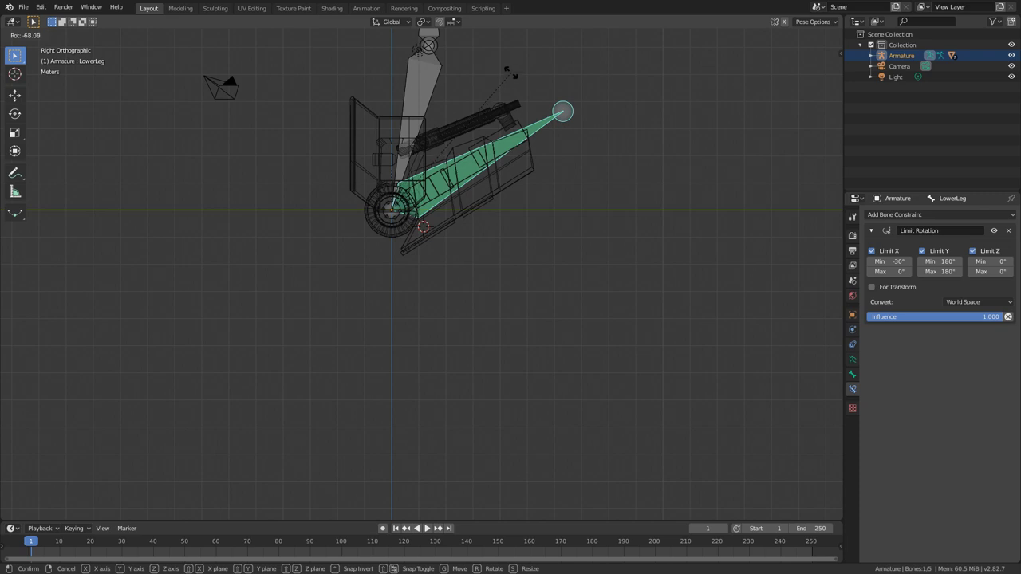
right_click(558, 185)
Try a Limit X range of 30° minimum to 60° maximum and test-rotate the LowerLeg bone.
click(898, 263)
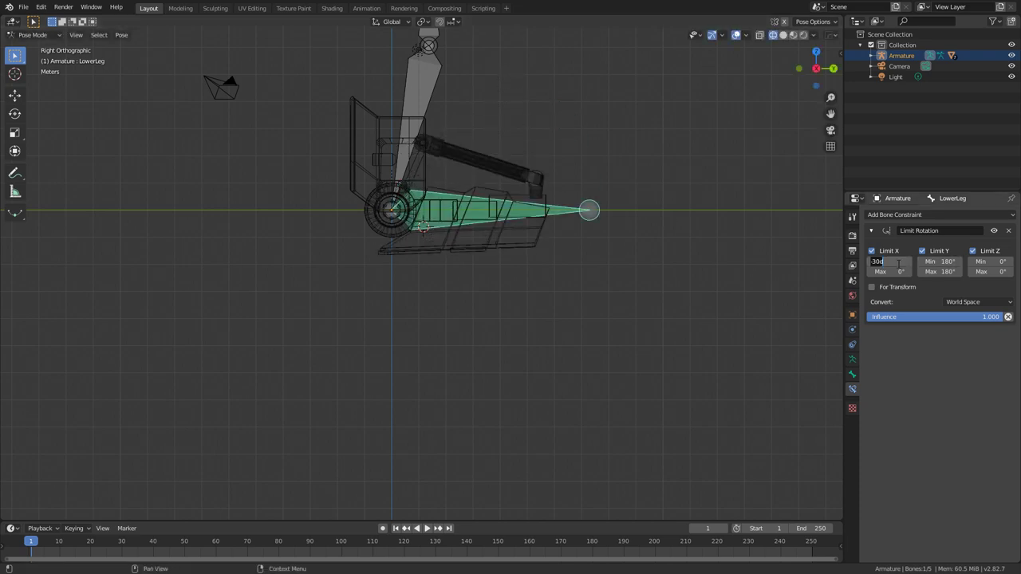
double_click(891, 272)
text(60)
key(Return)
key(r)
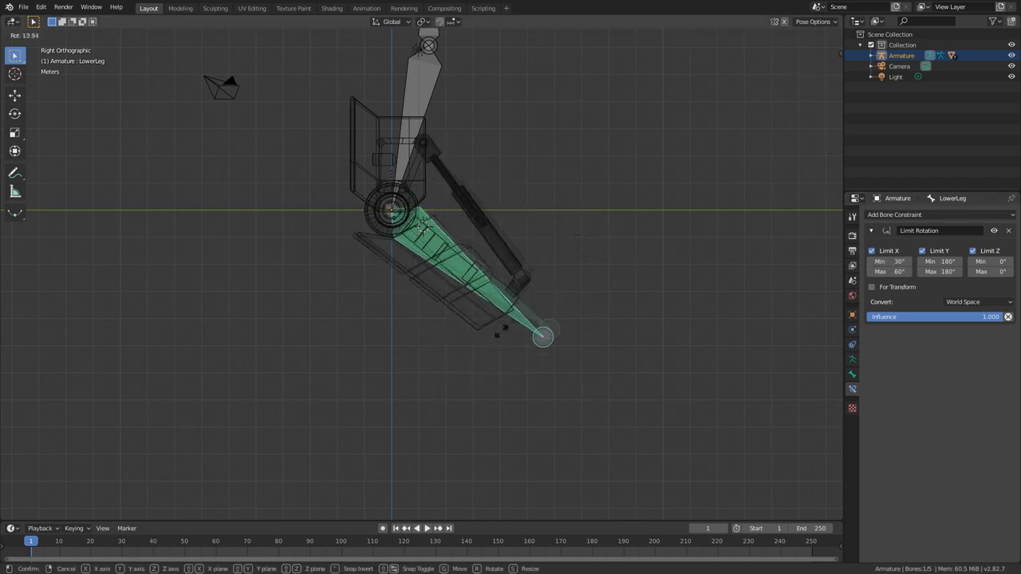
click(614, 274)
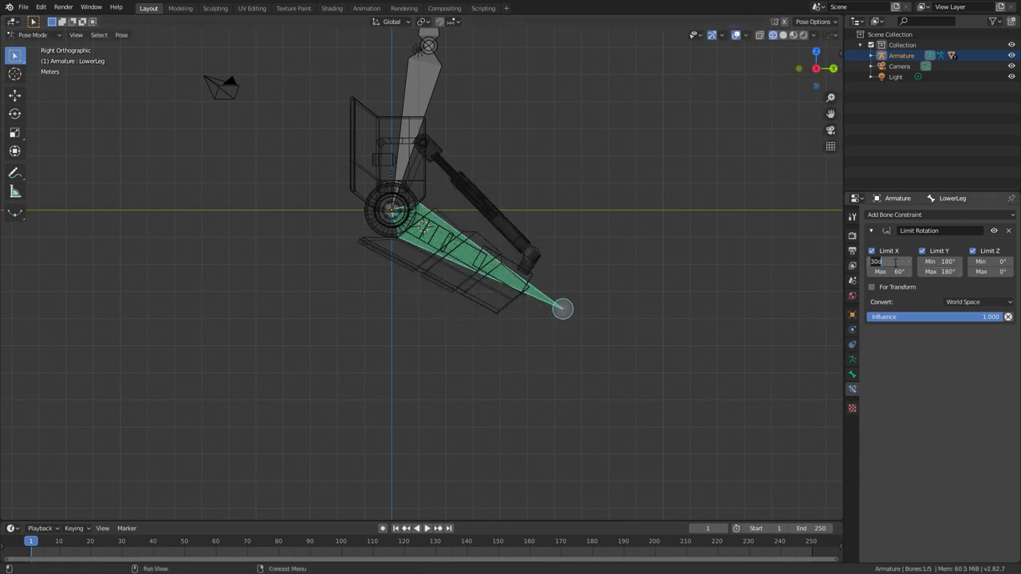
Set the Limit X minimum to 10° and test-rotate the LowerLeg bone.
key(Return)
key(r)
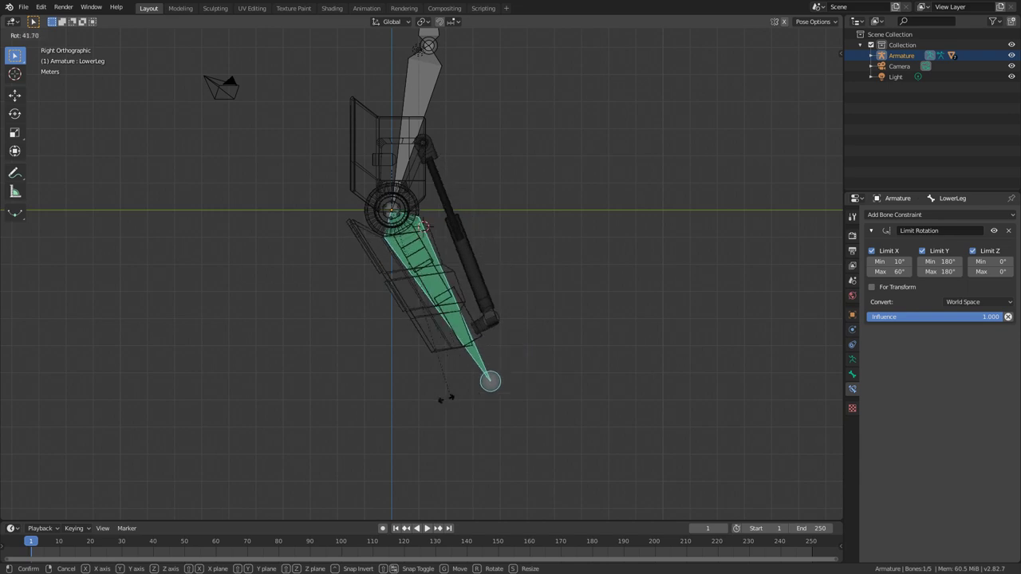
click(652, 356)
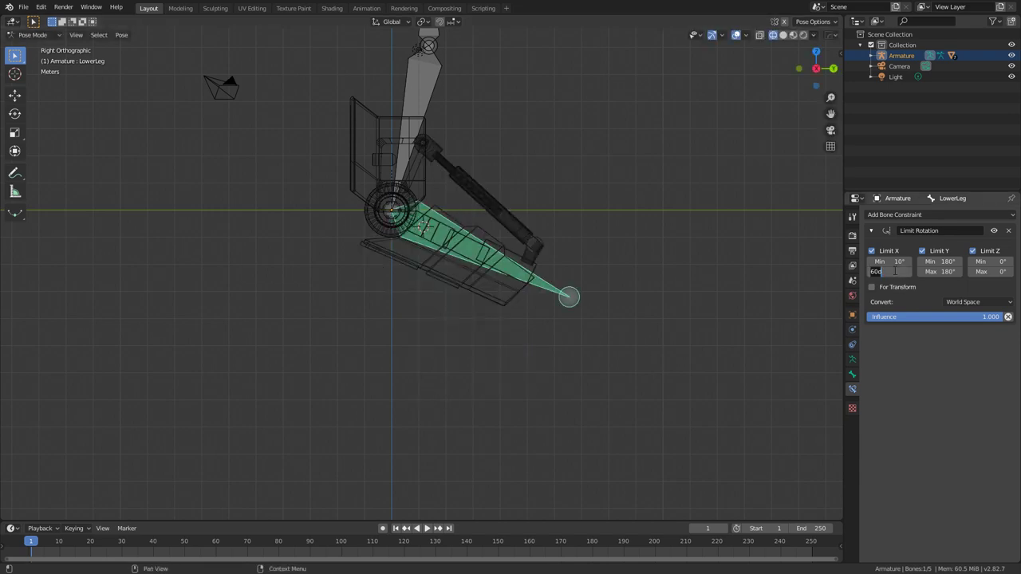
Set the Limit X maximum to 75° and test-rotate the LowerLeg bone through its full bending range.
key(r)
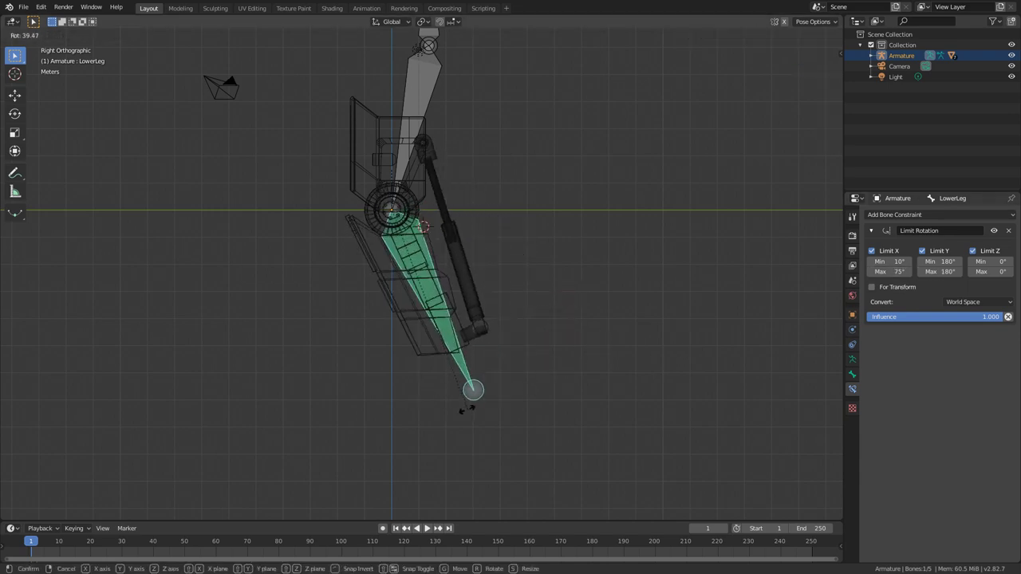
click(525, 310)
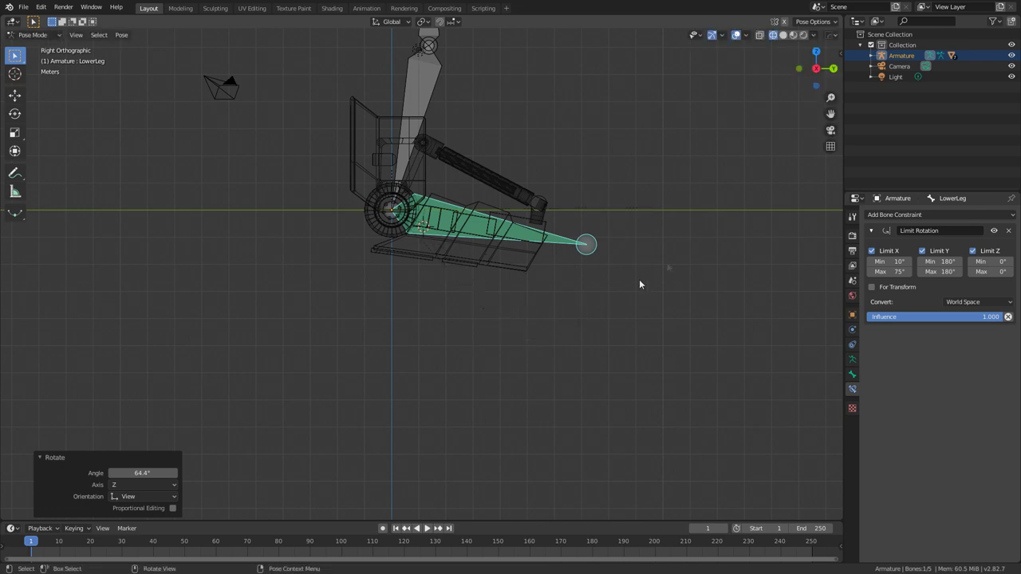
key(r)
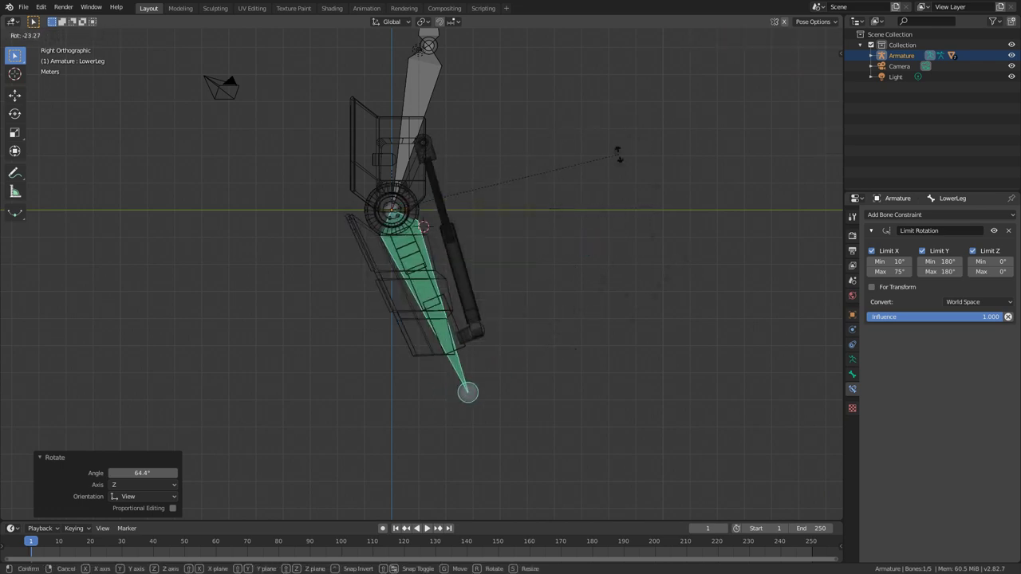
click(653, 105)
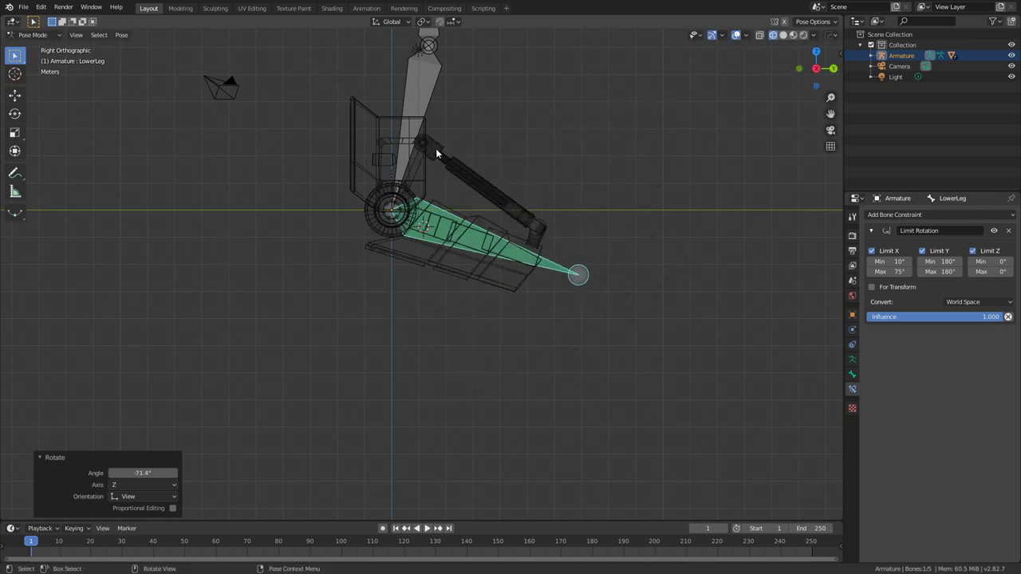
Show the leg in solid shading and rotate the UpperLeg and LowerLeg bones to test the finished rig.
key(r)
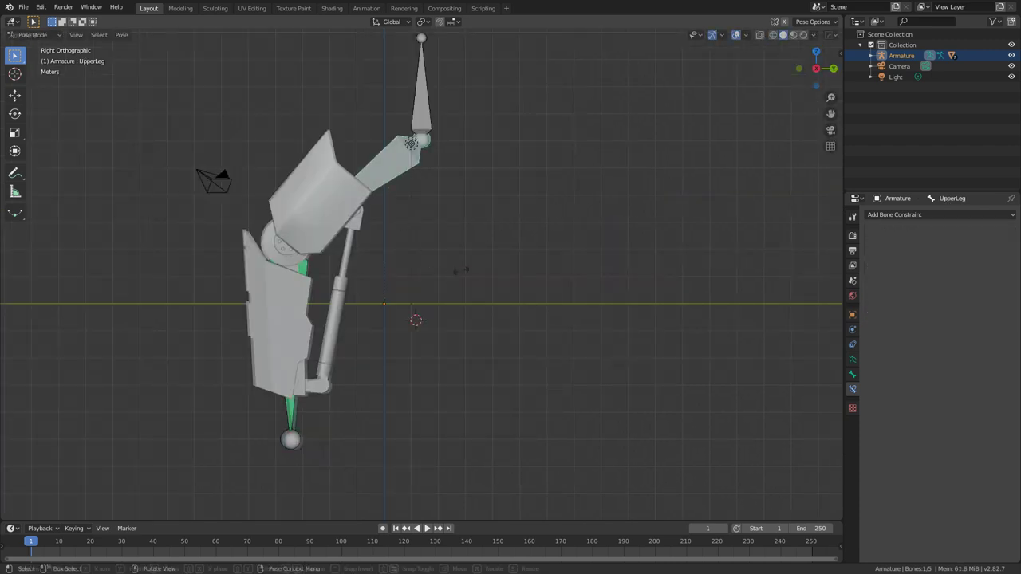
key(r)
click(563, 235)
click(516, 448)
key(r)
click(541, 378)
Rotate the UpperLeg bone 29.1° about the view axis and inspect the posed leg from several angles.
click(422, 173)
key(r)
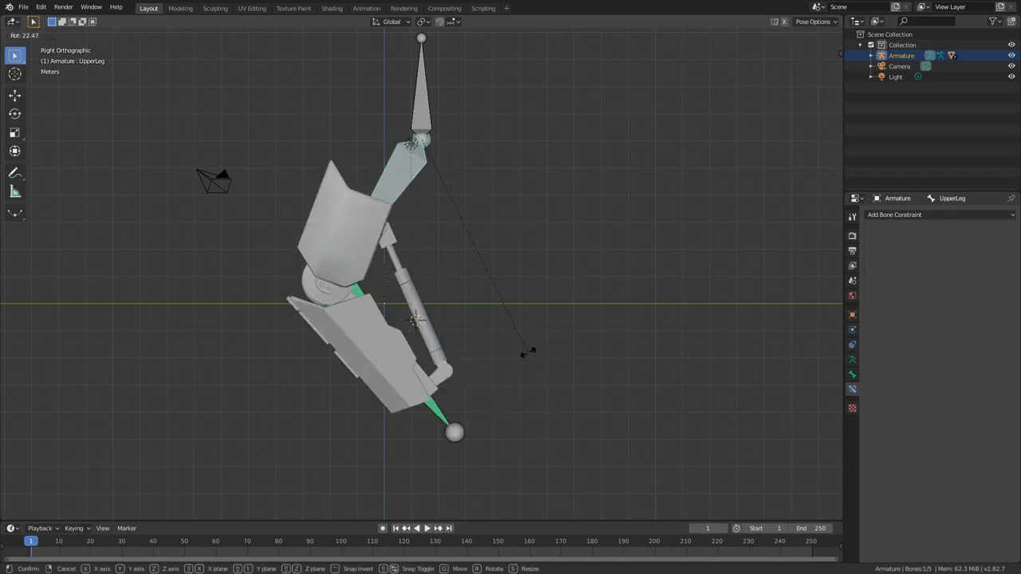
click(500, 361)
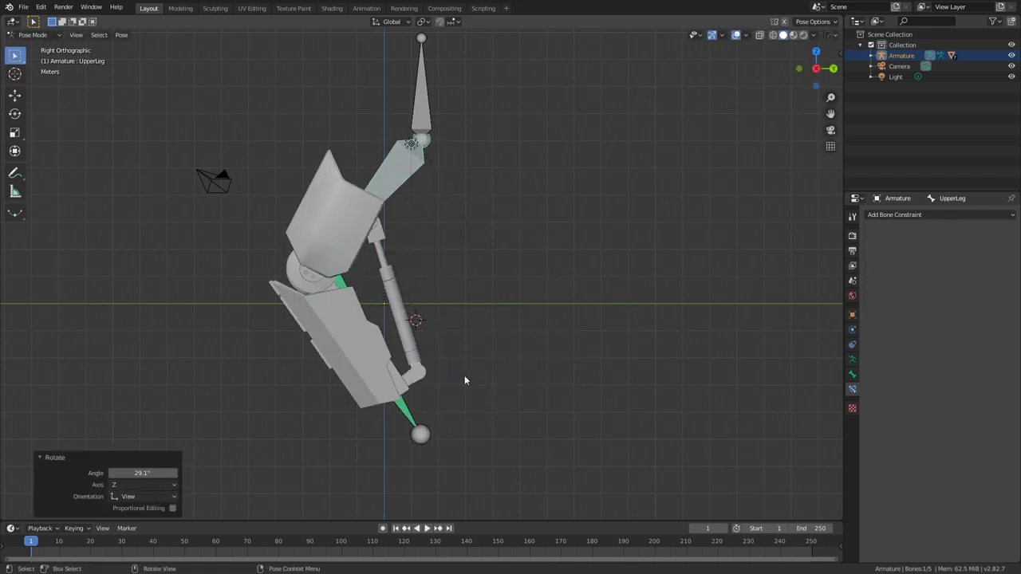
middle_drag(444, 398, 557, 367)
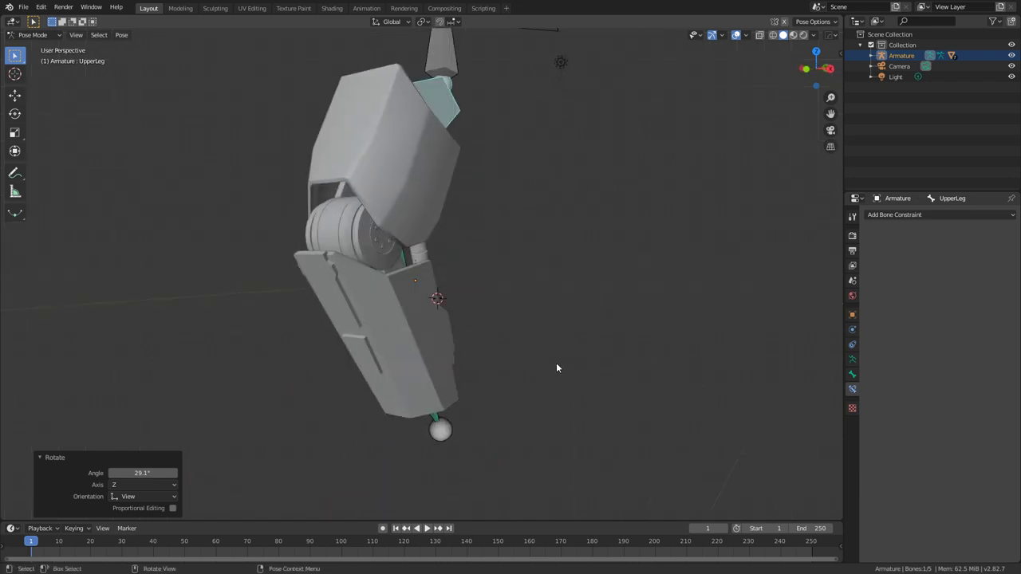
middle_drag(554, 296, 472, 305)
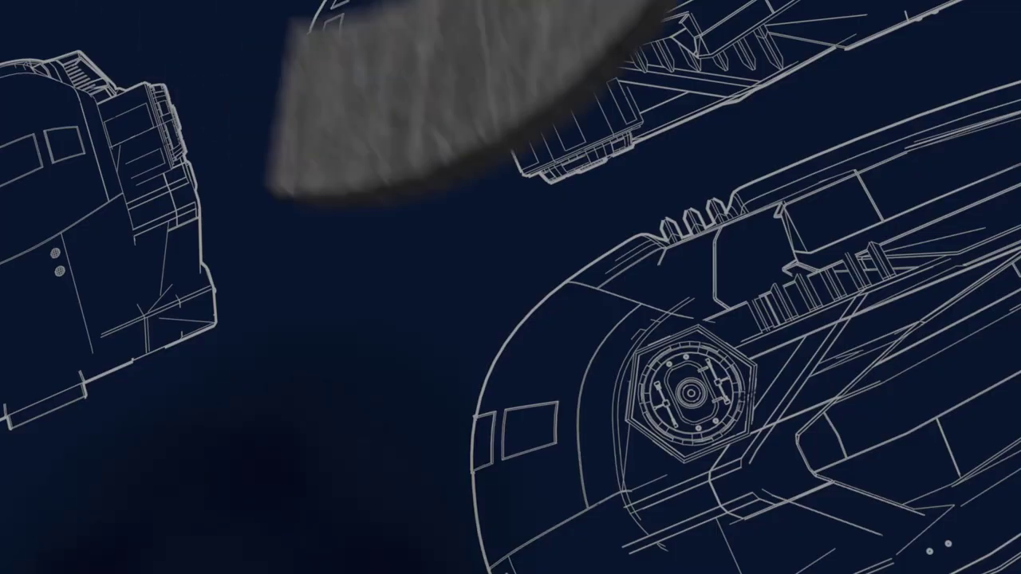